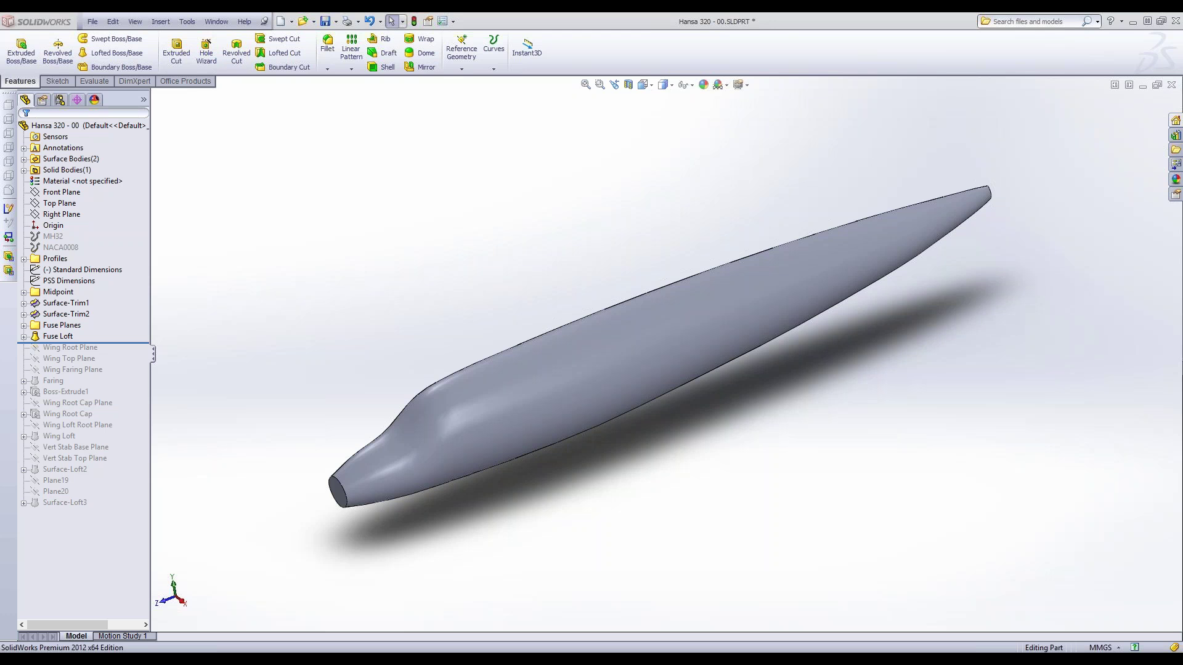
# - Switch to the 3-View Conversion part and view its aircraft profile pictures from the right side
pyautogui.moveTo(622, 369); pyautogui.dragTo(546, 387, button='middle')
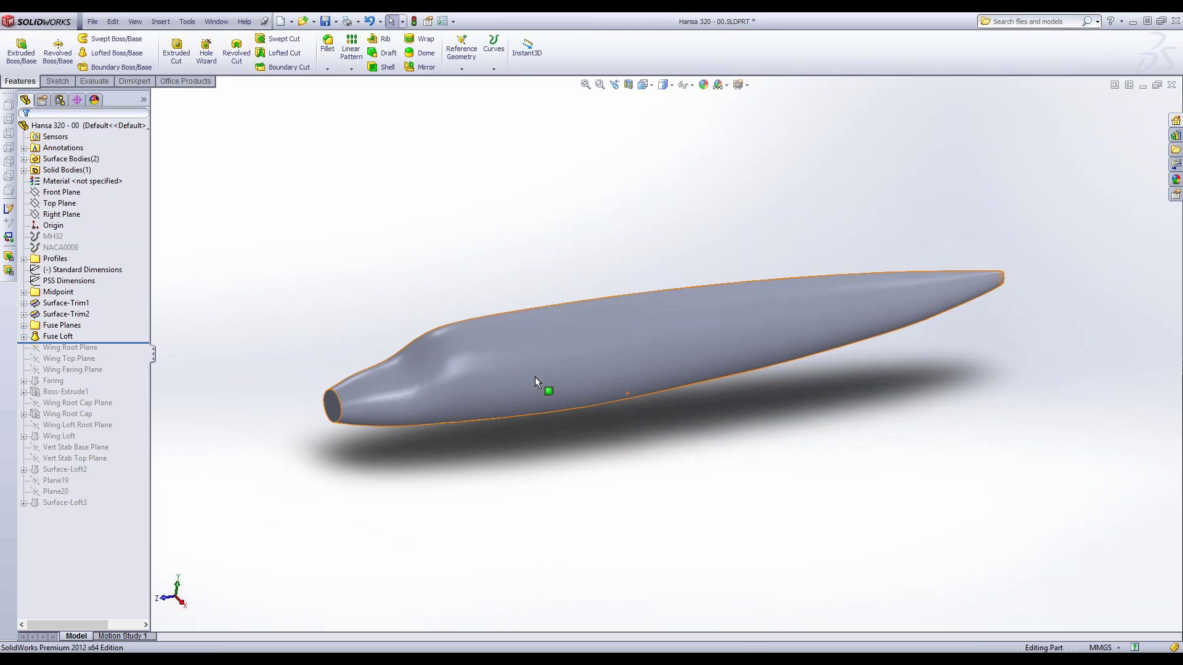
pyautogui.click(217, 21)
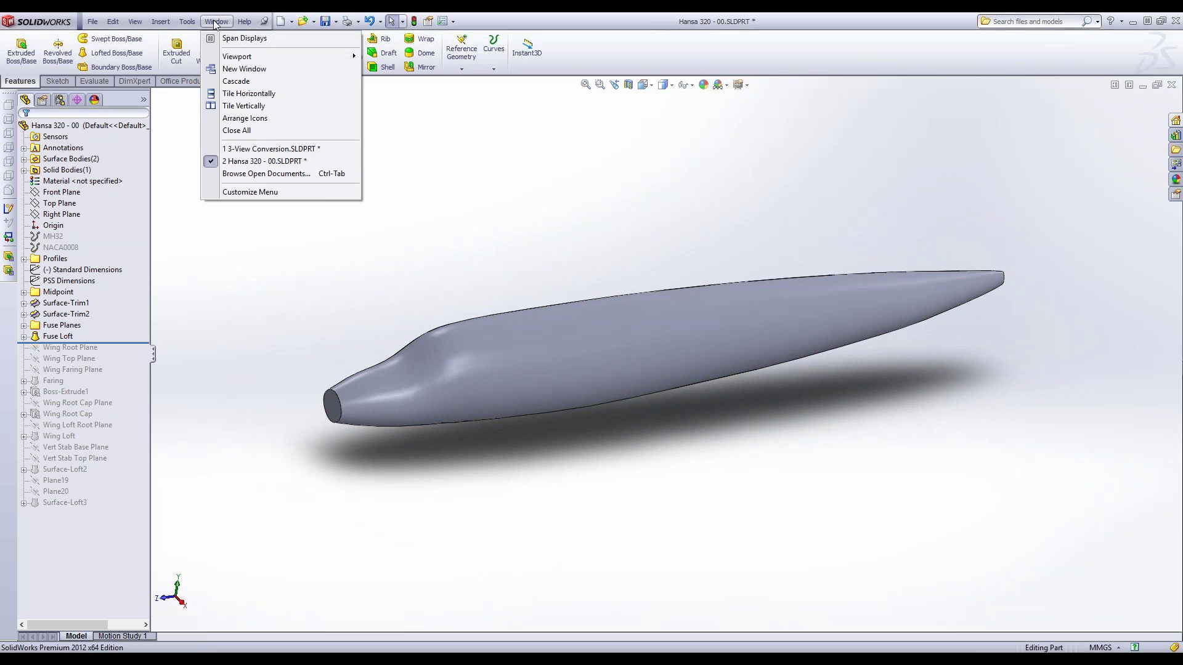
pyautogui.click(252, 153)
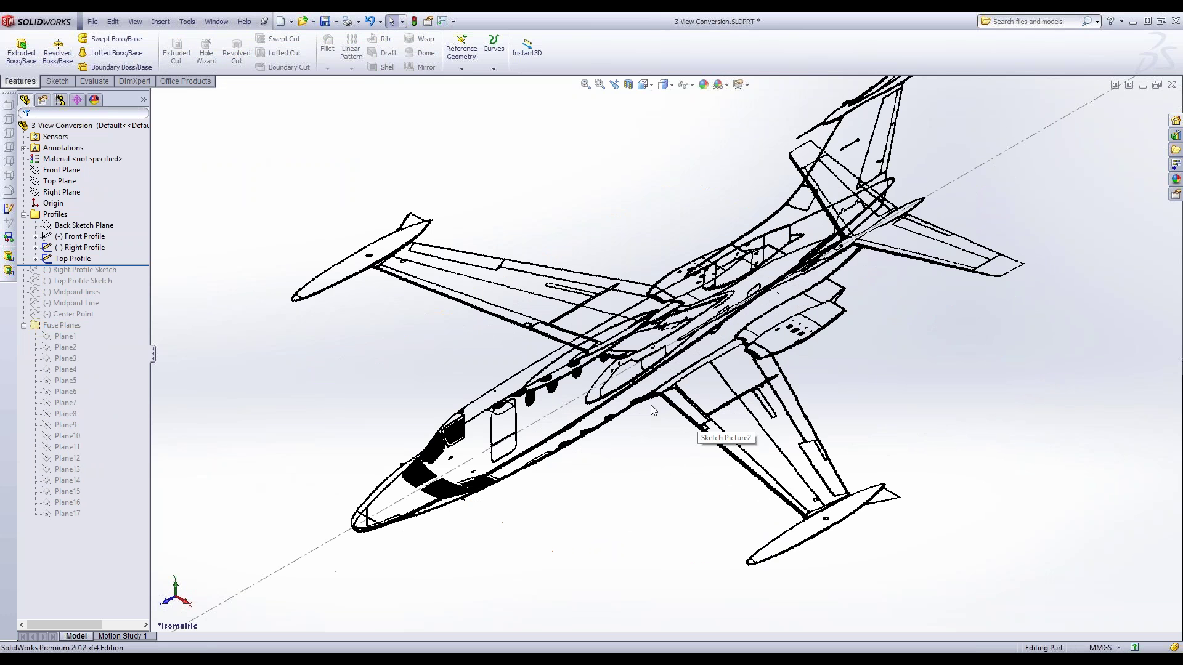
pyautogui.moveTo(616, 414); pyautogui.dragTo(629, 462, button='middle')
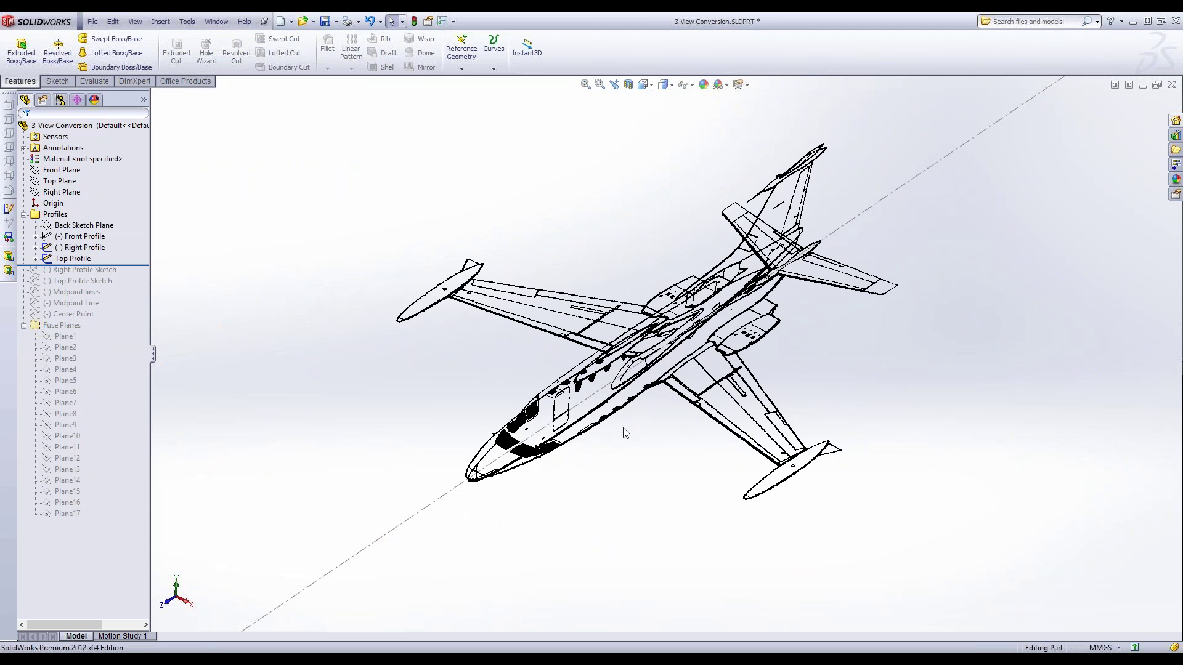
pyautogui.moveTo(625, 433); pyautogui.dragTo(394, 336, button='middle')
pyautogui.moveTo(361, 273); pyautogui.dragTo(346, 248, button='middle')
pyautogui.press('space')
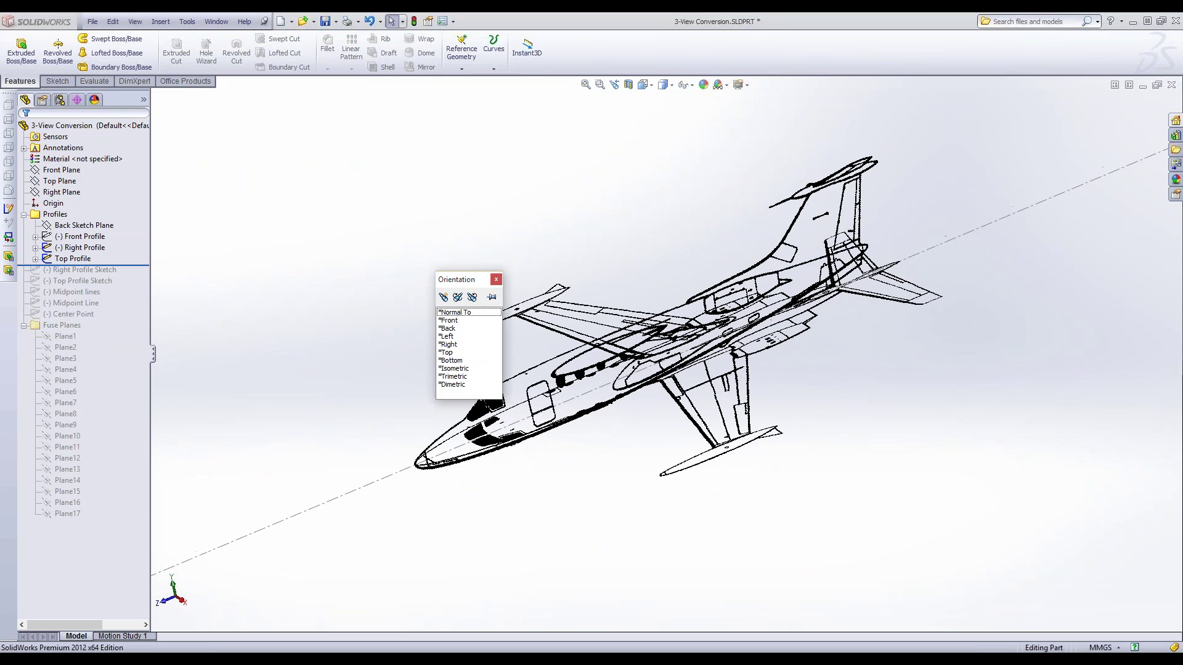
pyautogui.click(463, 320)
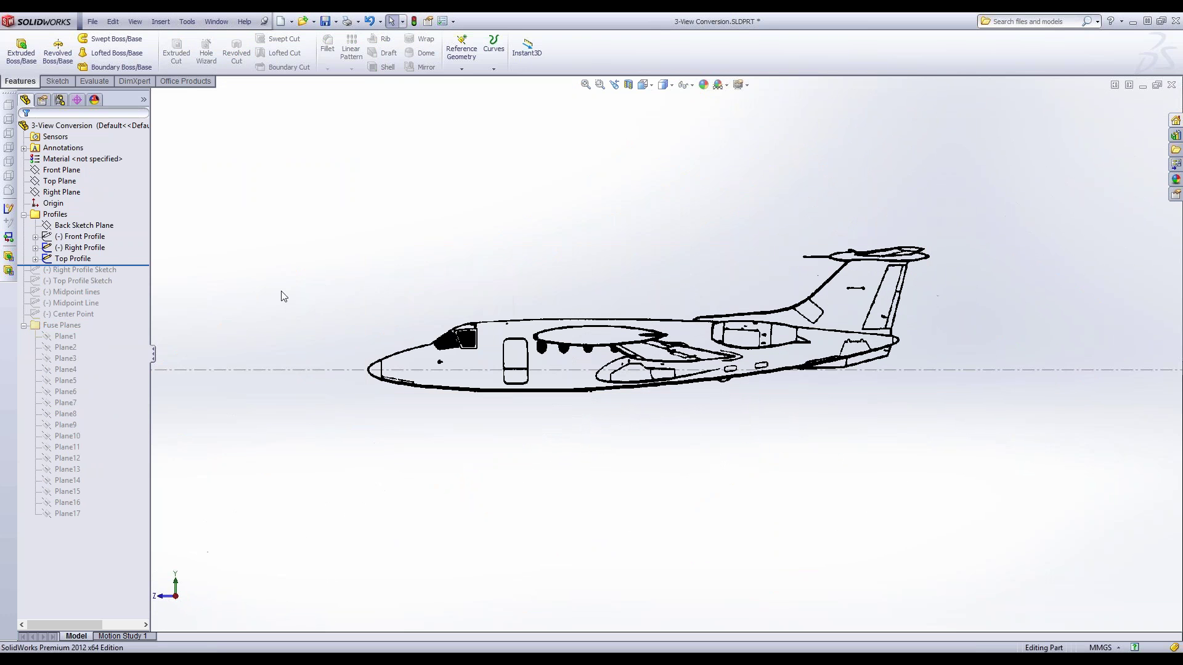
# - Roll the model history forward to include Right Profile Sketch and hide the Right Profile picture sketch
pyautogui.moveTo(111, 265); pyautogui.dragTo(112, 276)
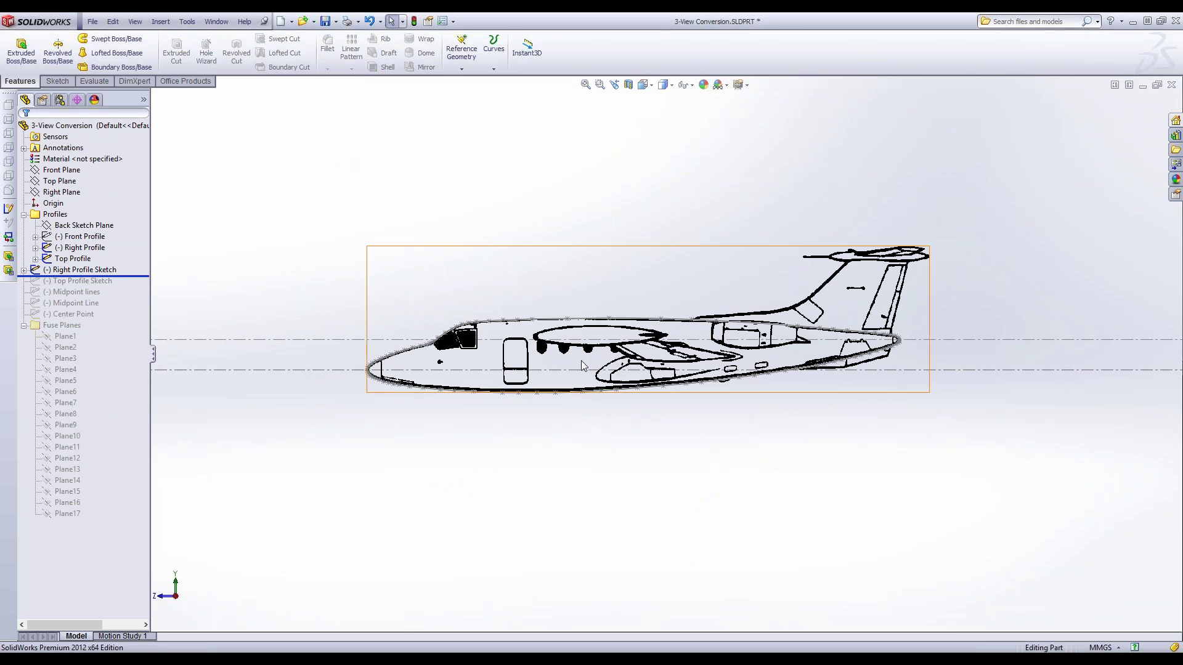
pyautogui.click(77, 259)
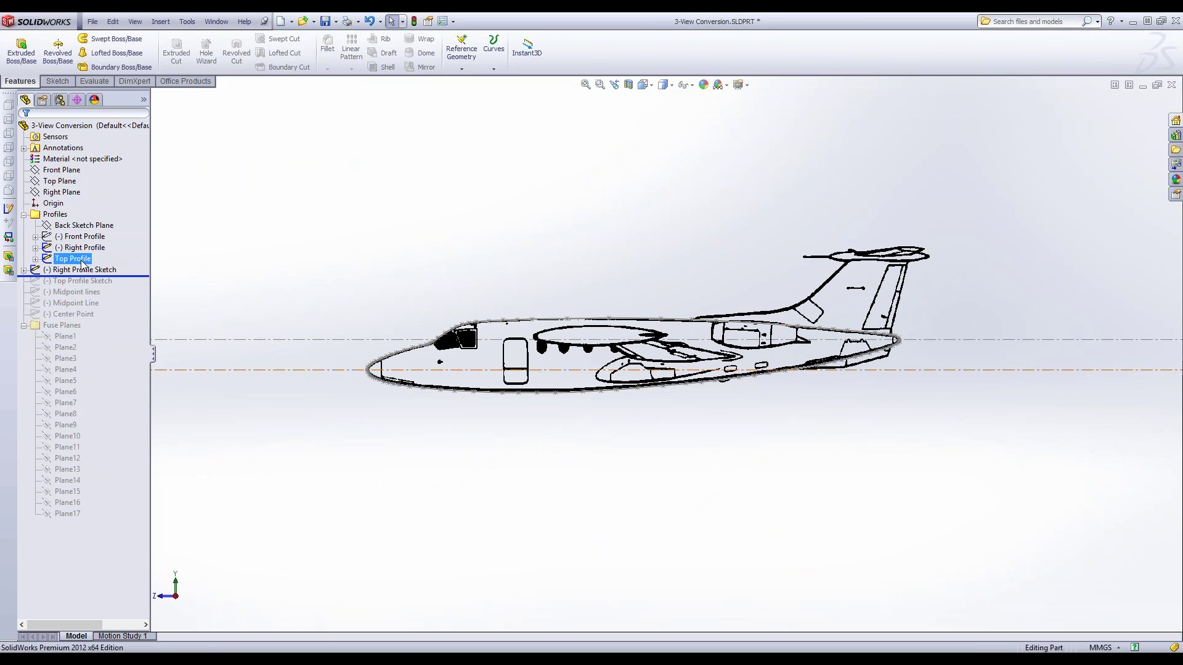
pyautogui.rightClick(84, 248)
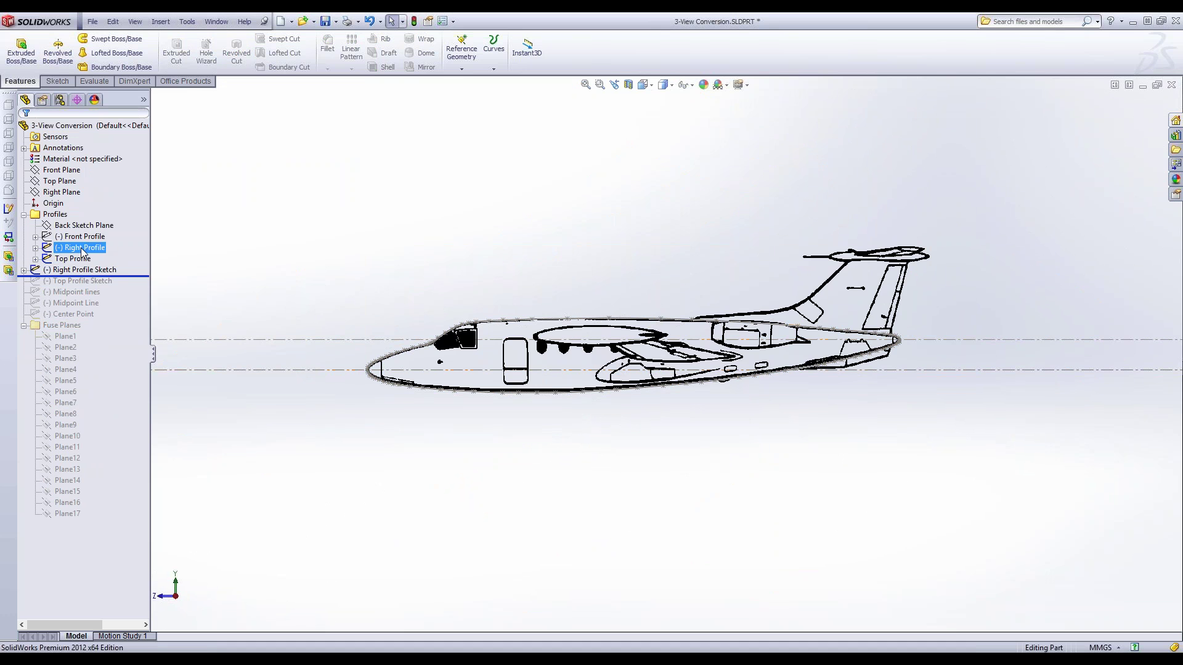
pyautogui.click(90, 229)
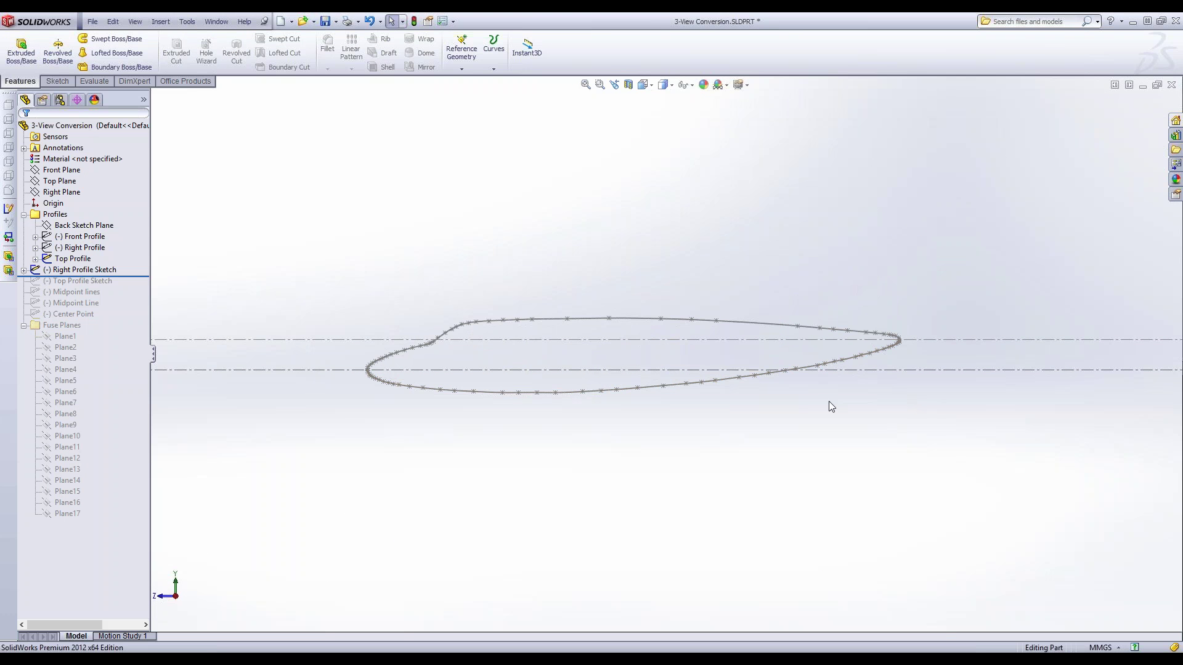
# - Roll the model history forward to include Top Profile Sketch and hide the Top Profile picture sketch
pyautogui.moveTo(431, 304); pyautogui.dragTo(496, 515, button='middle')
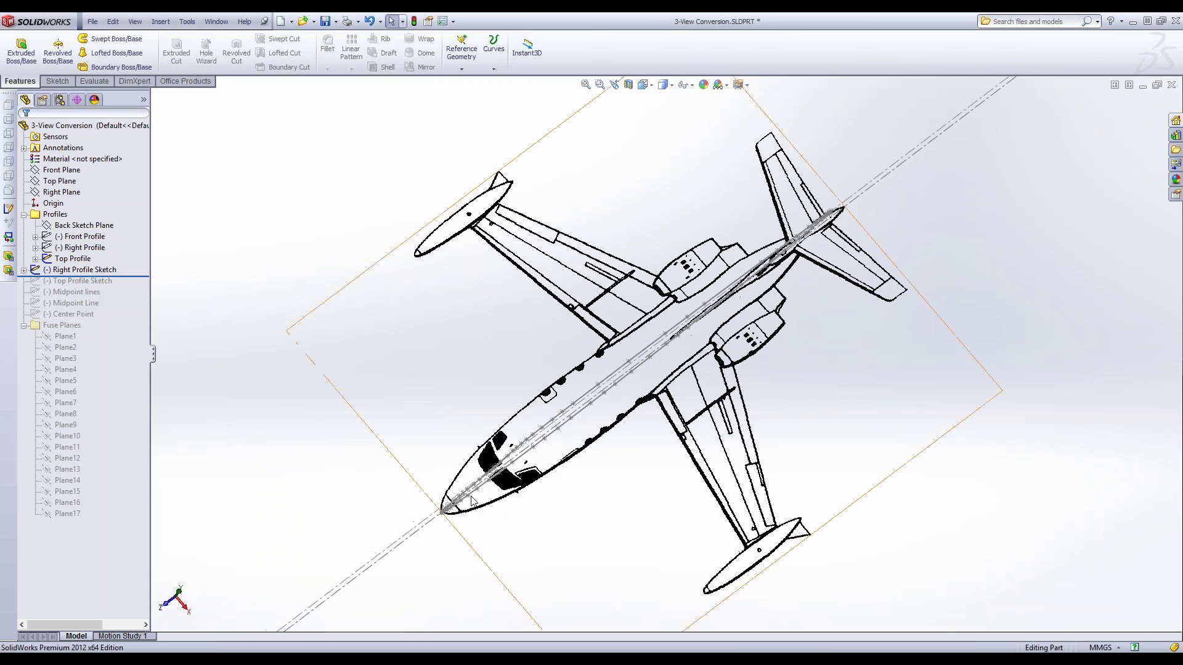
pyautogui.moveTo(121, 279); pyautogui.dragTo(121, 287)
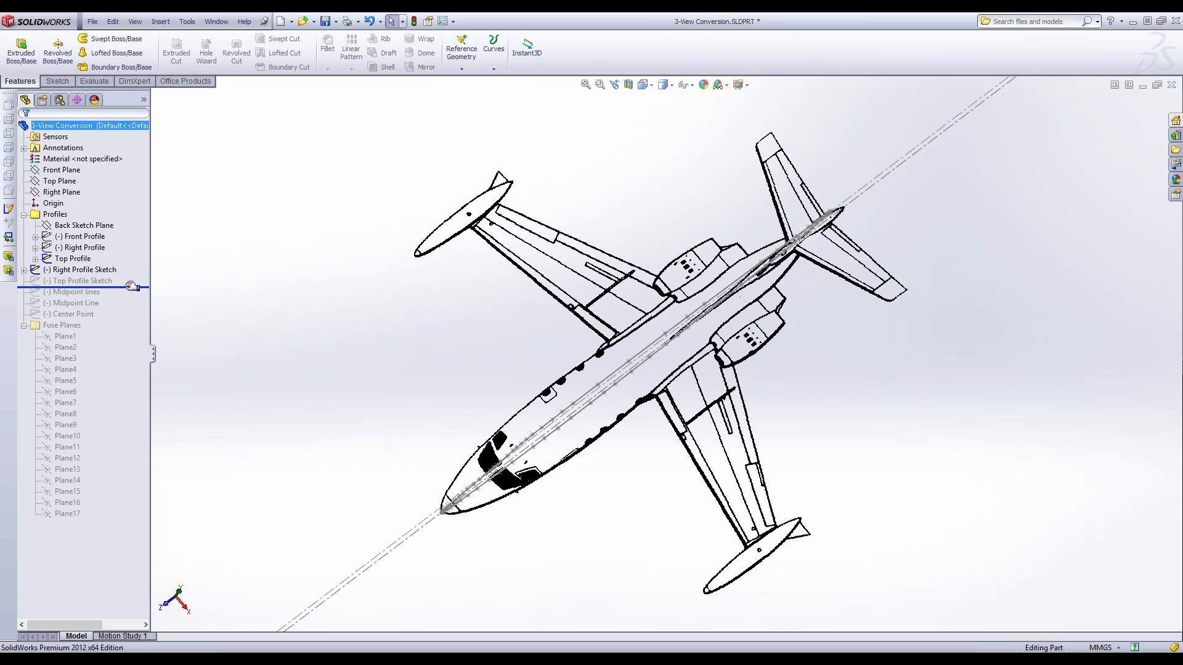
pyautogui.click(55, 269)
pyautogui.rightClick(60, 259)
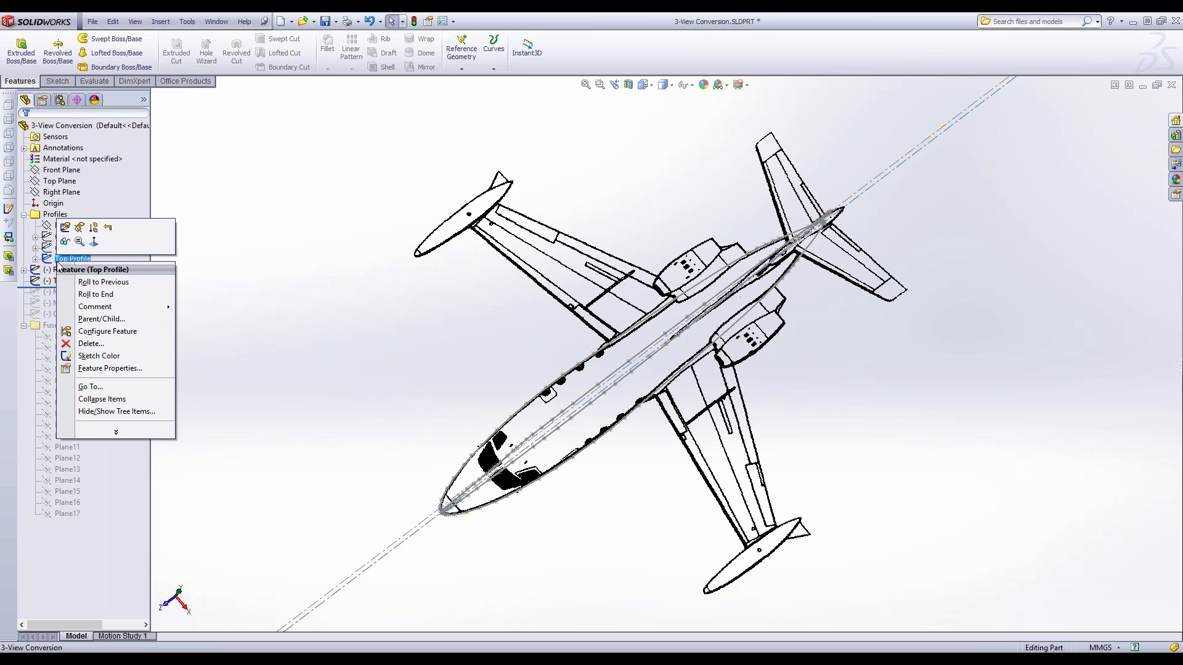
pyautogui.click(62, 243)
pyautogui.click(191, 293)
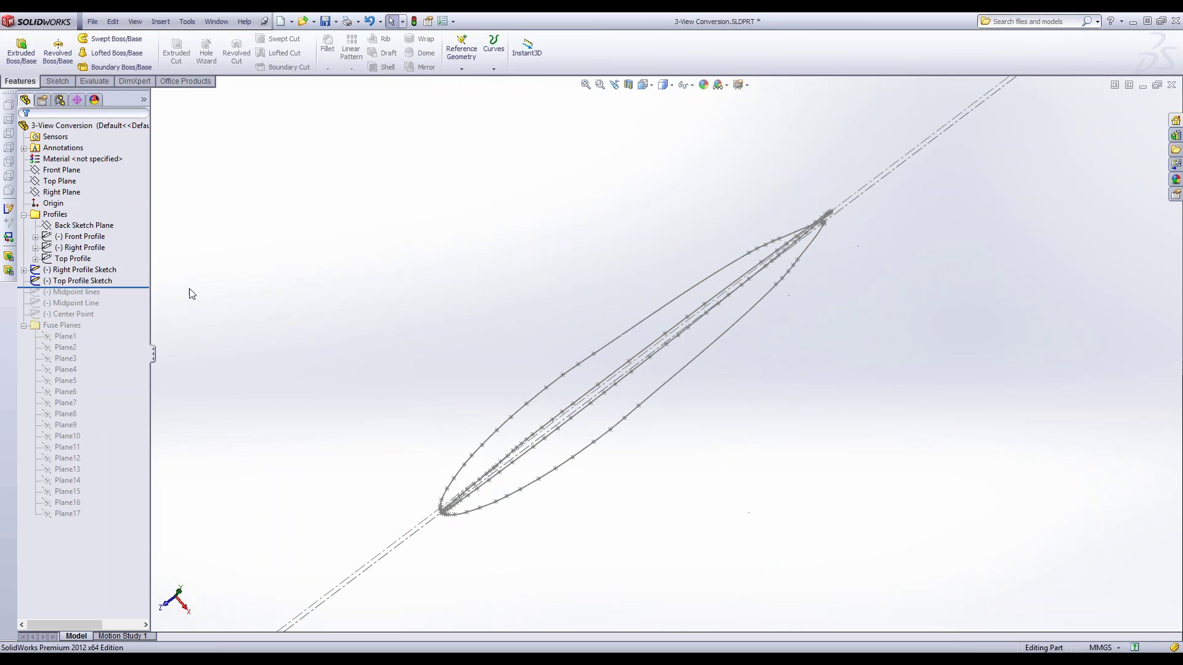
# - Roll the model history forward to the end, past Plane17 in the Fuse Planes folder
pyautogui.moveTo(614, 466)
pyautogui.mouseDown(button='middle')
pyautogui.moveTo(536, 327)
pyautogui.moveTo(580, 337)
pyautogui.mouseUp(button='middle')
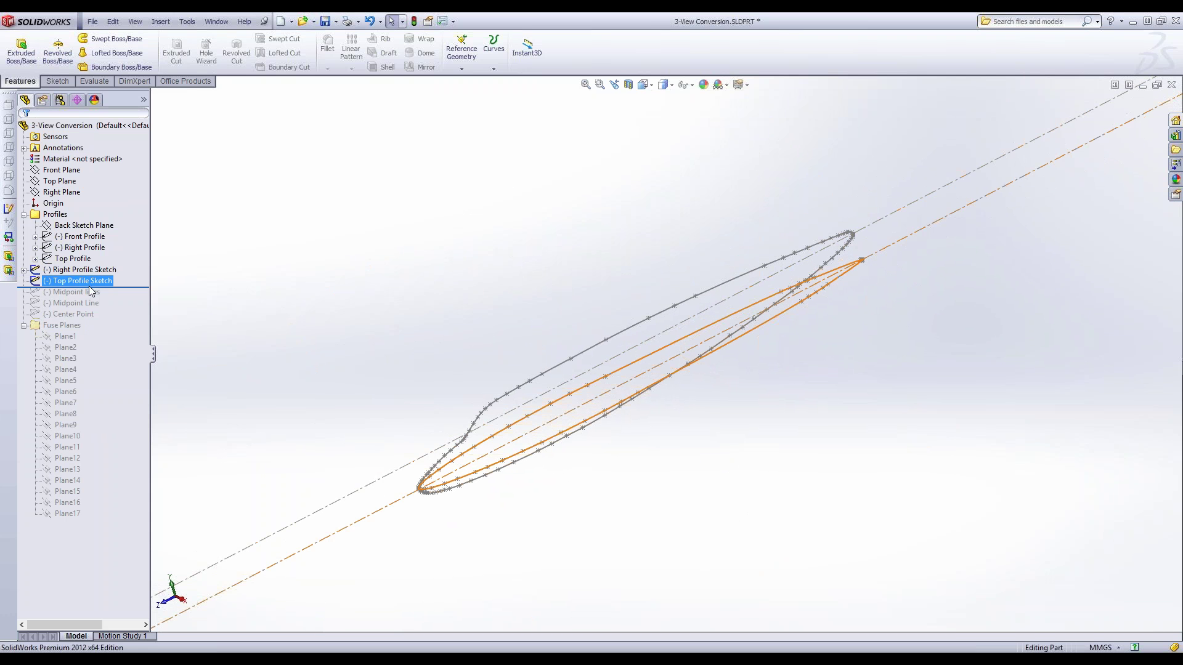
pyautogui.moveTo(90, 287)
pyautogui.mouseDown()
pyautogui.moveTo(120, 446)
pyautogui.moveTo(119, 523)
pyautogui.mouseUp()
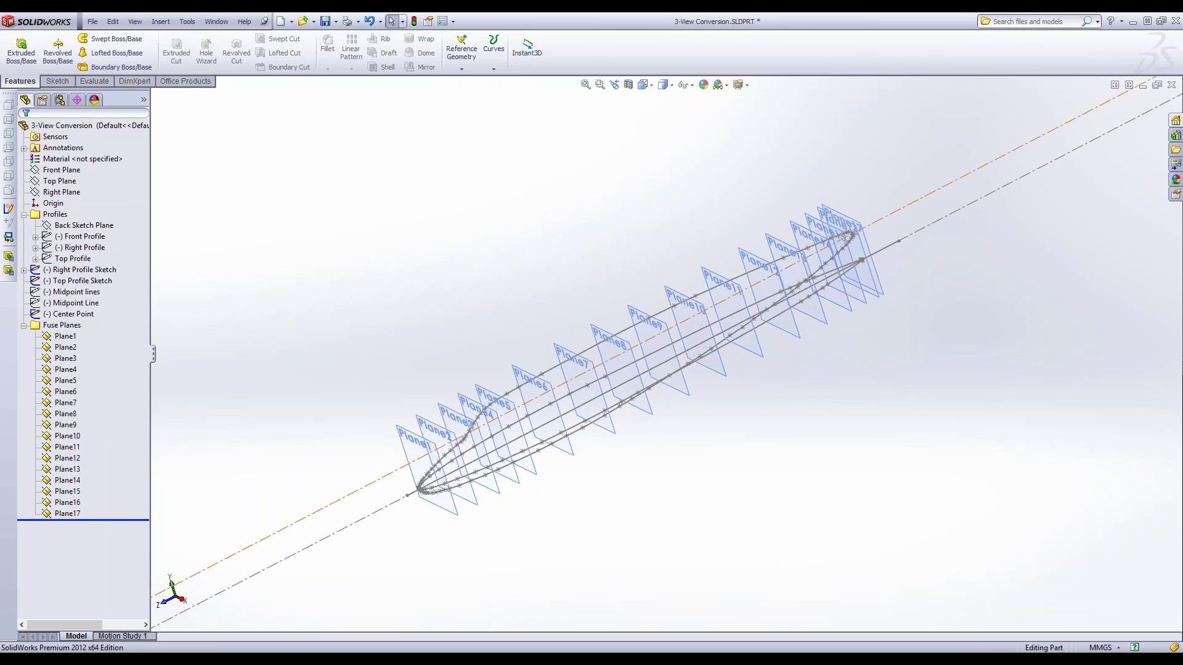
pyautogui.moveTo(608, 465); pyautogui.dragTo(592, 441, button='middle')
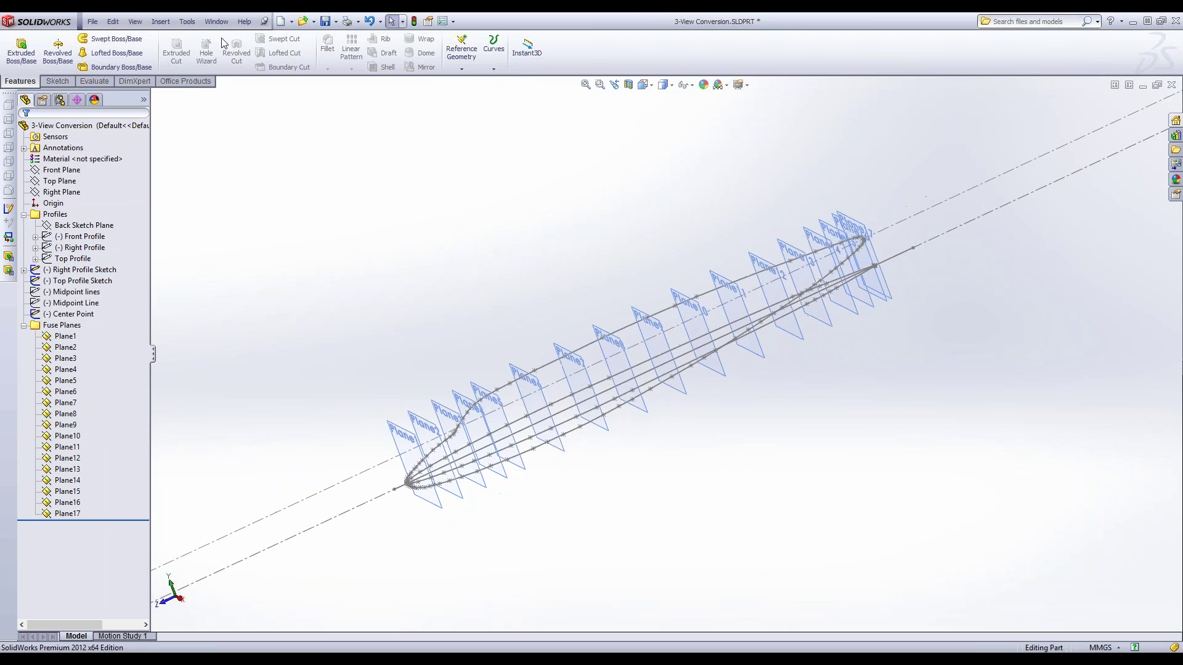
# - Switch to the Hansa 320 - 00 part to view the lofted fuselage and return to the 3-View Conversion part
pyautogui.click(217, 21)
pyautogui.click(257, 164)
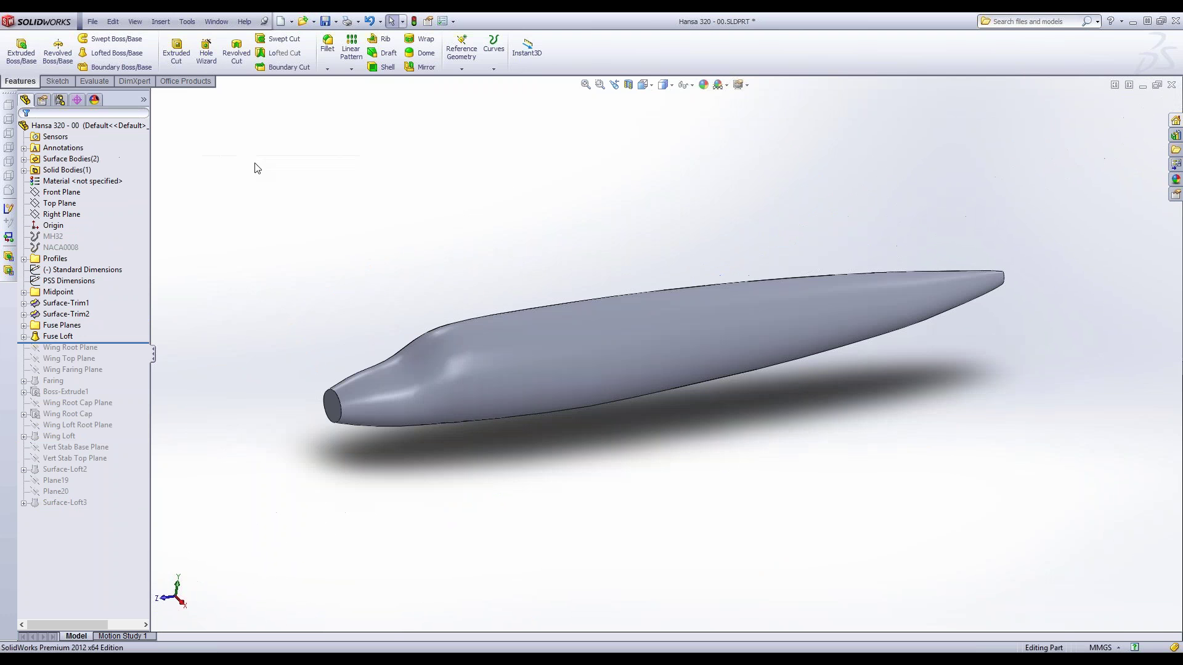
pyautogui.moveTo(468, 336); pyautogui.dragTo(522, 374, button='middle')
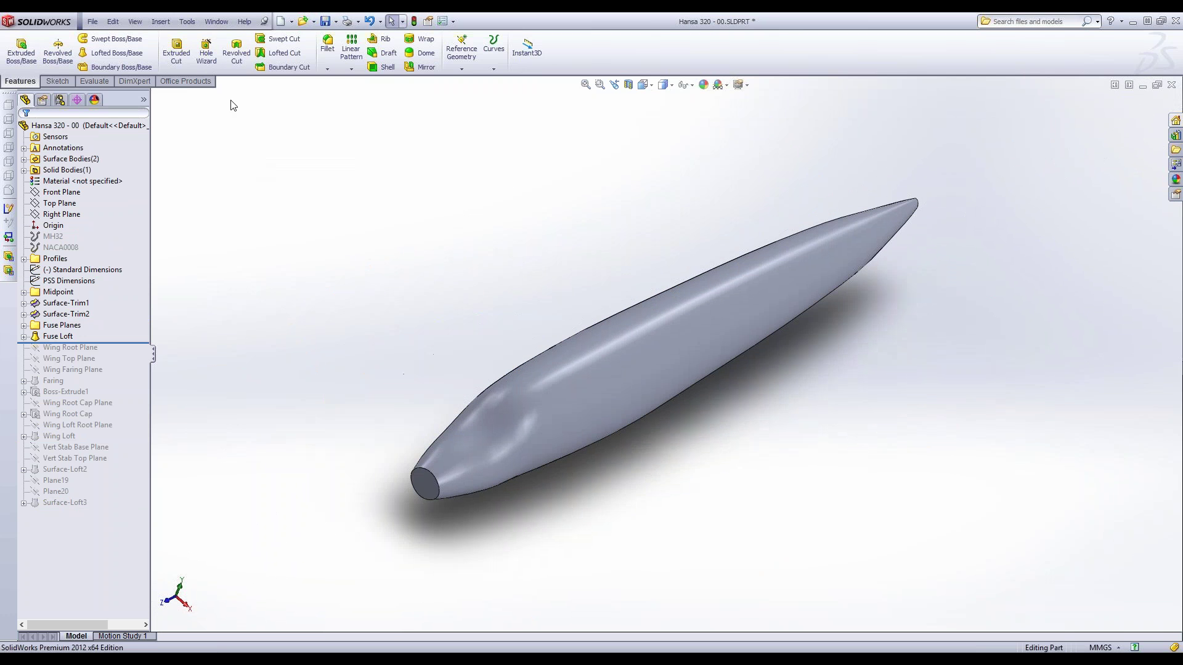
pyautogui.click(216, 20)
pyautogui.click(240, 151)
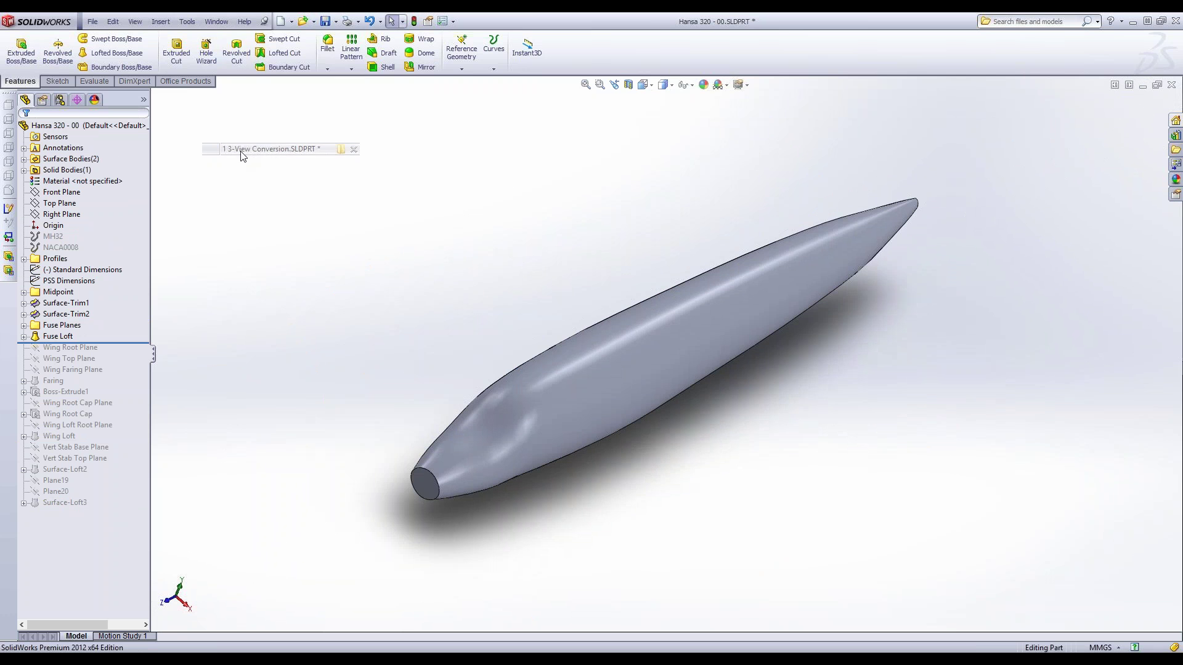
# - Roll the model history back to just after the Center Point sketch, ahead of the Fuse Planes folder
pyautogui.moveTo(703, 333); pyautogui.dragTo(744, 350, button='middle')
pyautogui.scroll(-7, 875, 265)
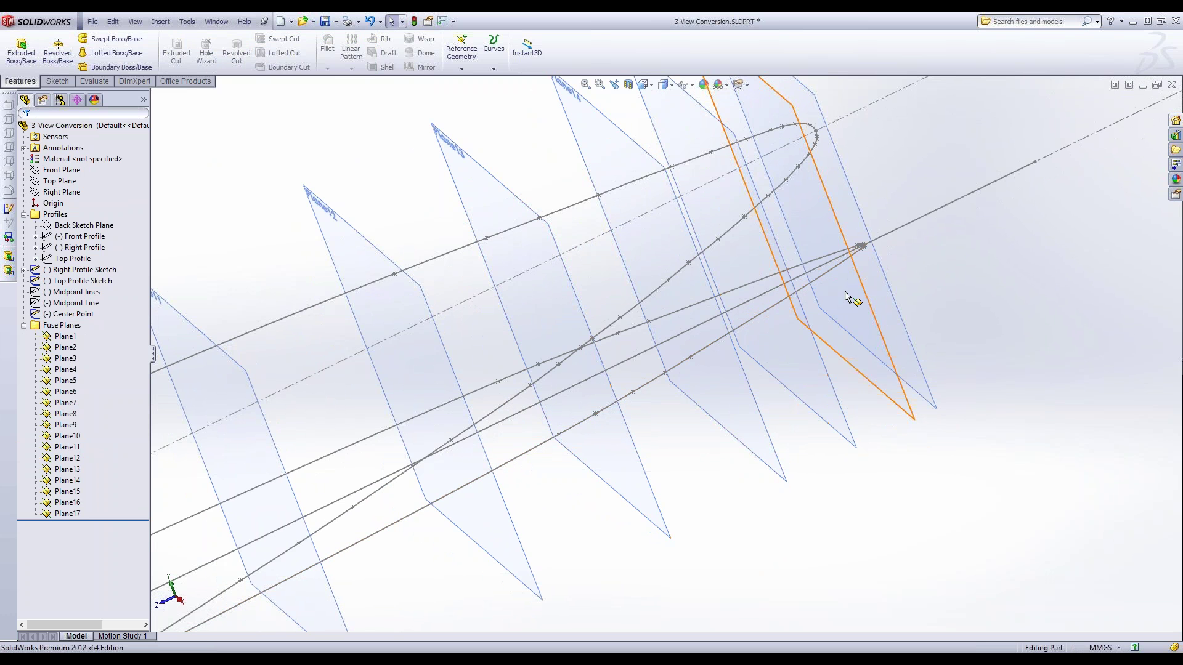
pyautogui.scroll(8, 692, 214)
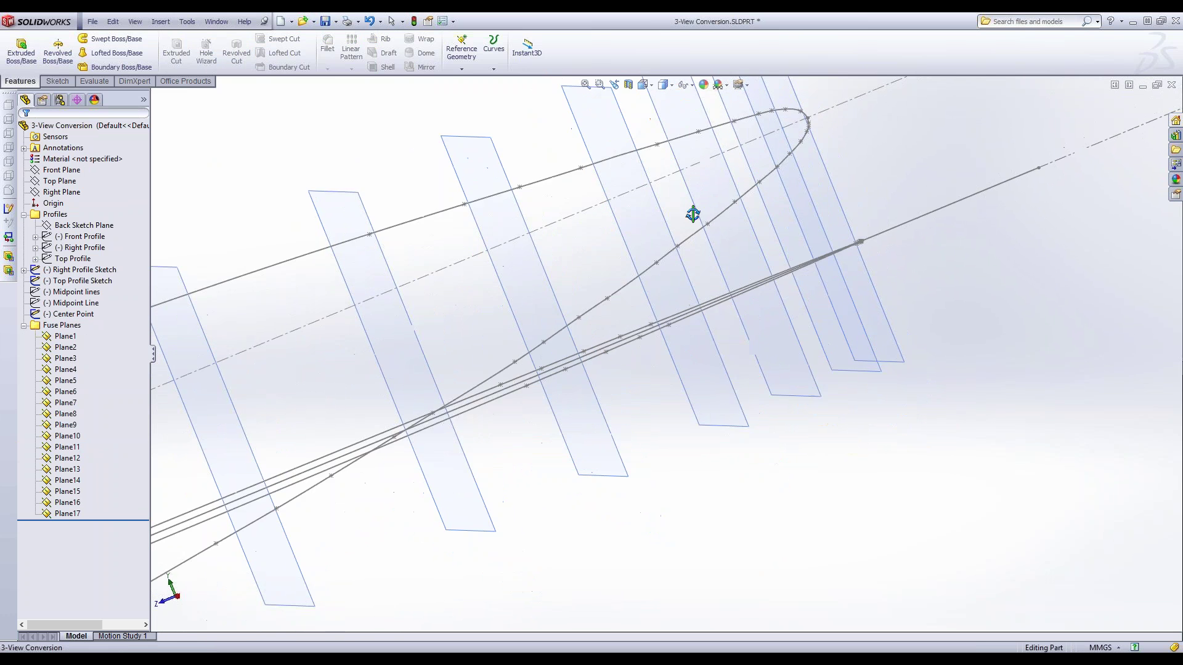
pyautogui.scroll(2, 409, 404)
pyautogui.moveTo(408, 431); pyautogui.dragTo(457, 459, button='middle')
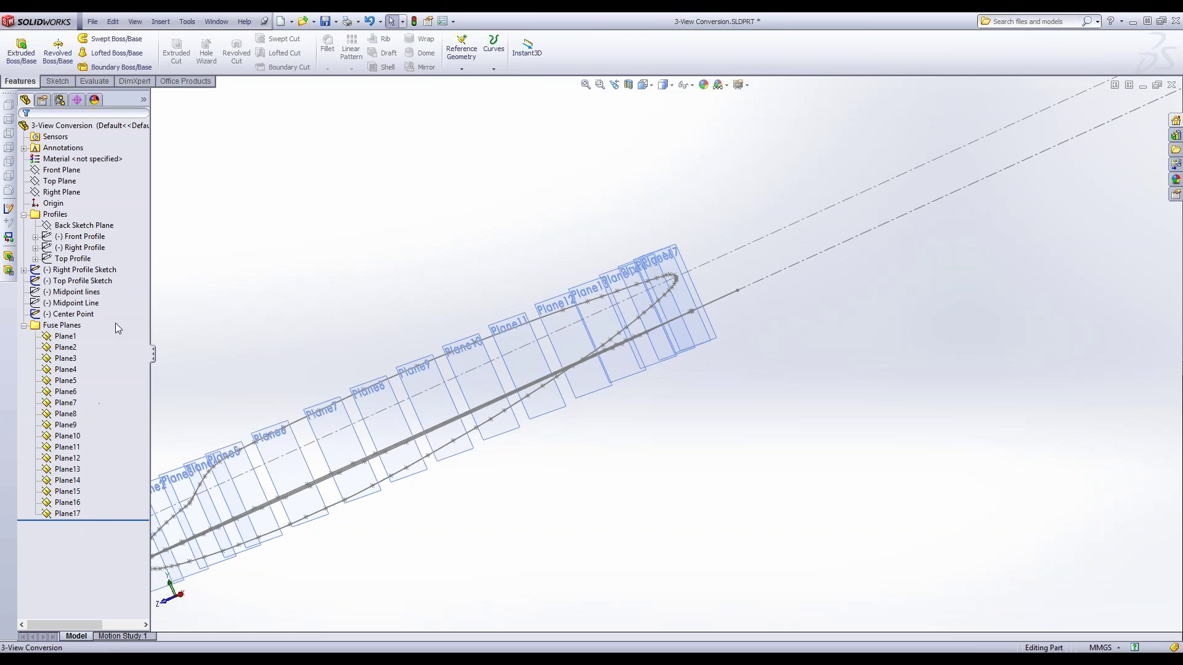
pyautogui.moveTo(123, 520); pyautogui.dragTo(123, 320)
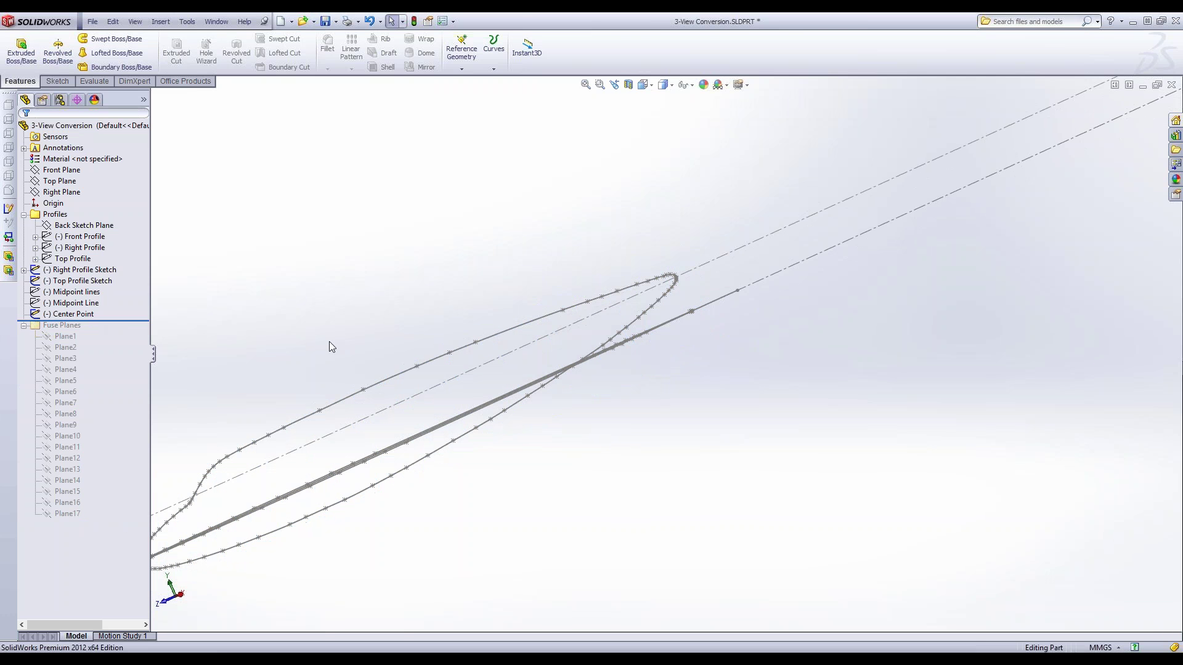
# - Set the view to Right and show the Midpoint lines sketch on the fuselage side profile
pyautogui.press('space')
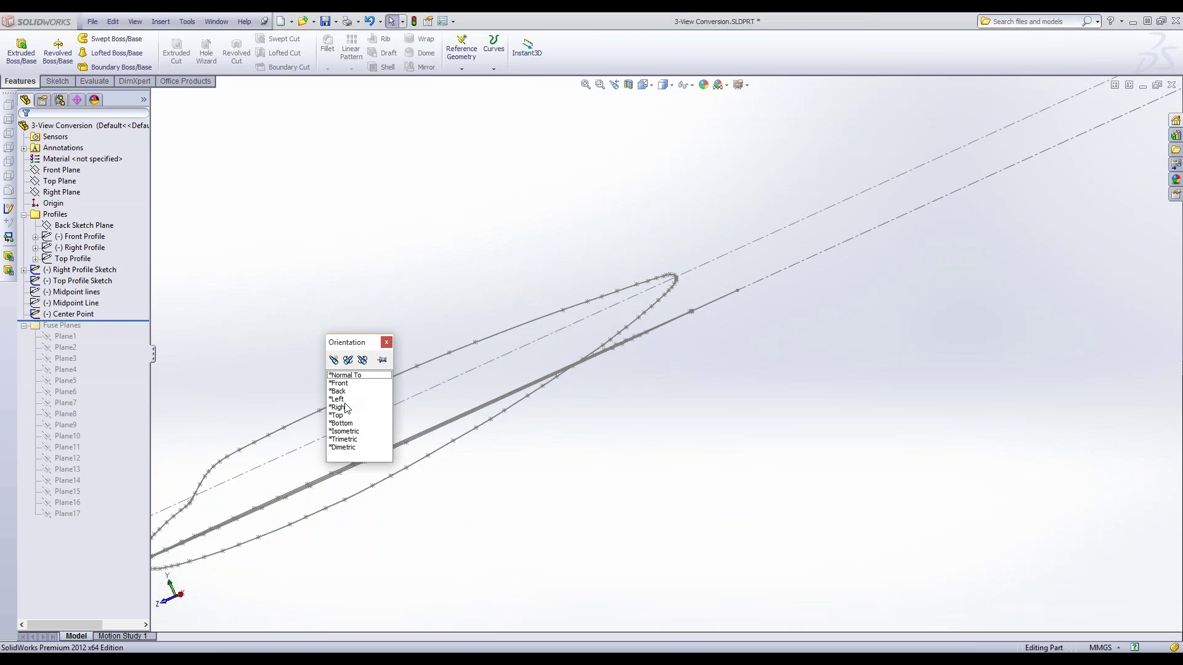
pyautogui.click(342, 408)
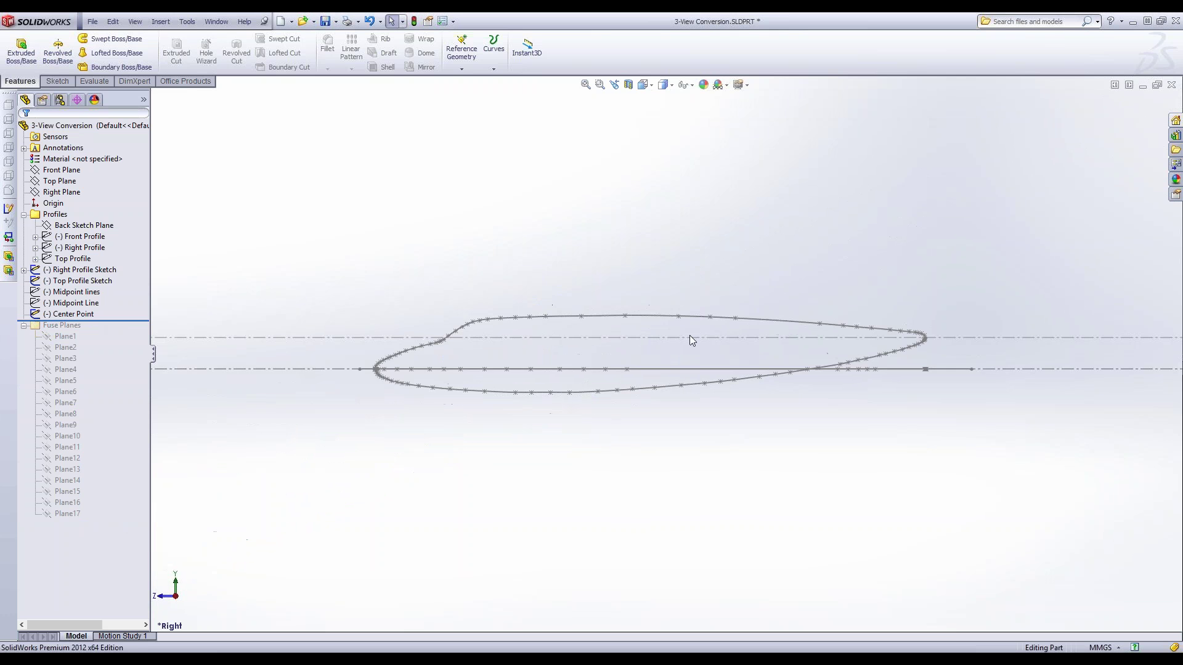
pyautogui.scroll(-1, 690, 336)
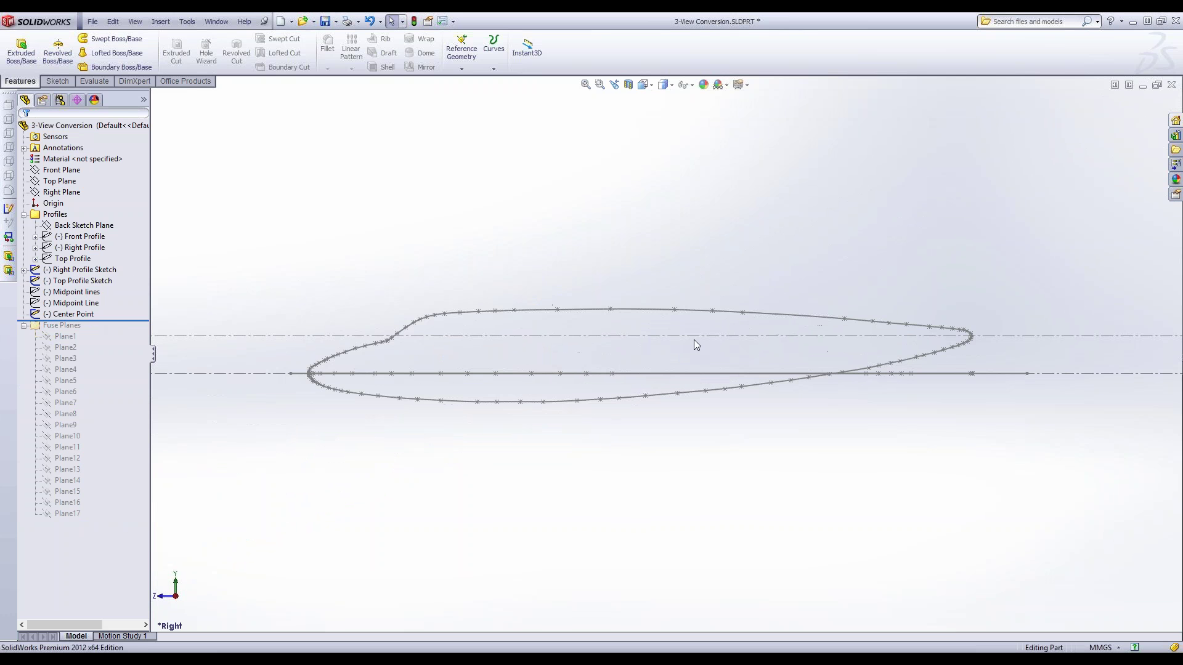
pyautogui.rightClick(84, 296)
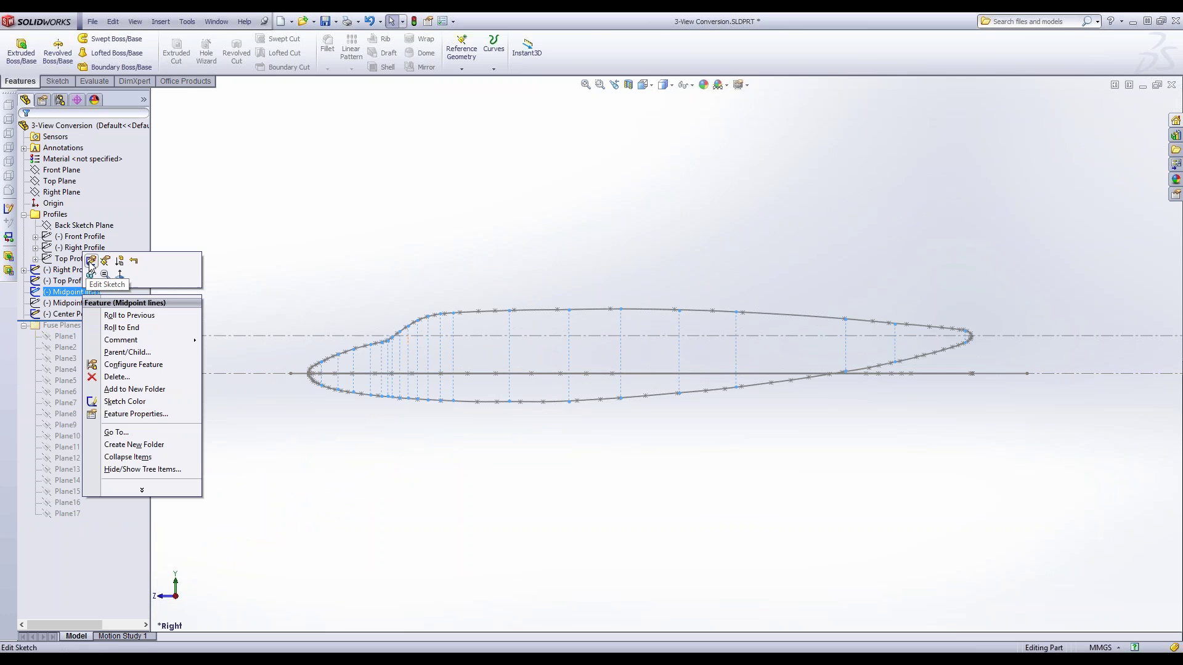
pyautogui.click(92, 261)
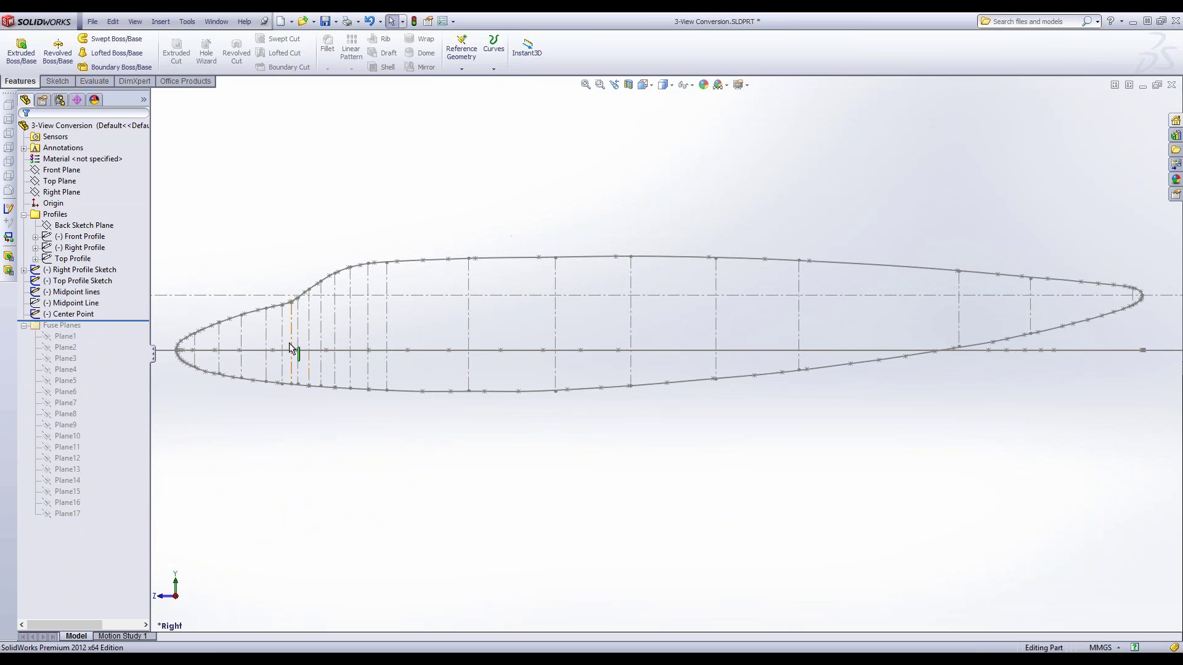
# - Examine the vertical midpoint lines along the fuselage side profile, from the nose and canopy to the tail
pyautogui.scroll(1, 290, 343)
pyautogui.scroll(-5, 295, 342)
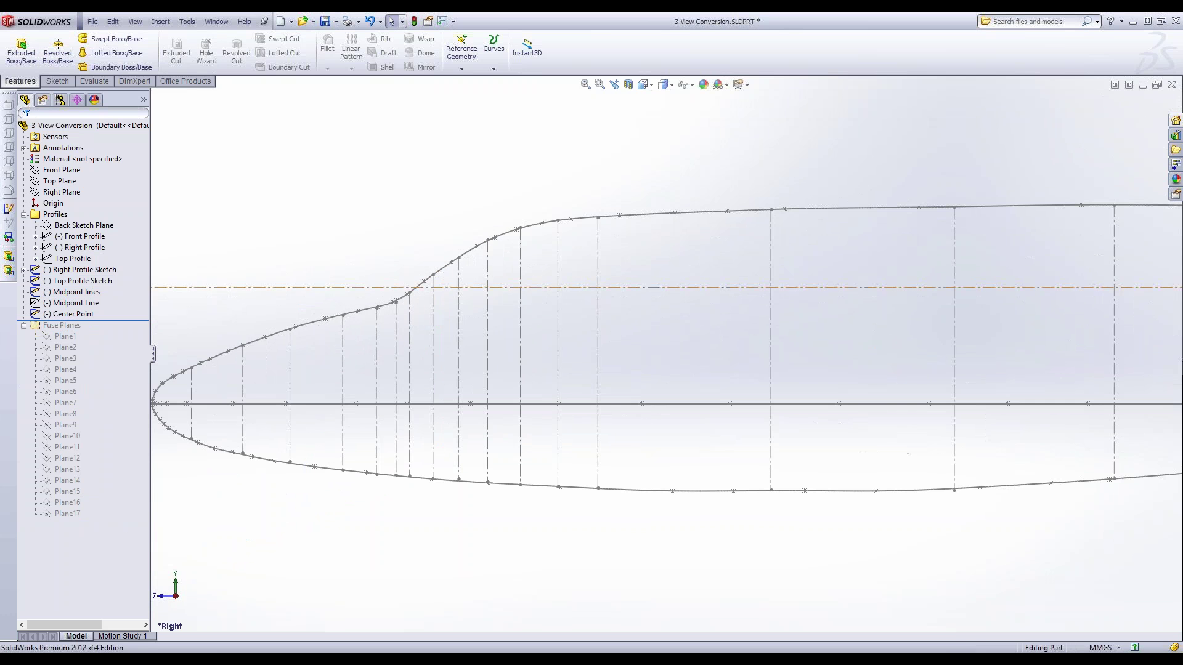
pyautogui.click(433, 306)
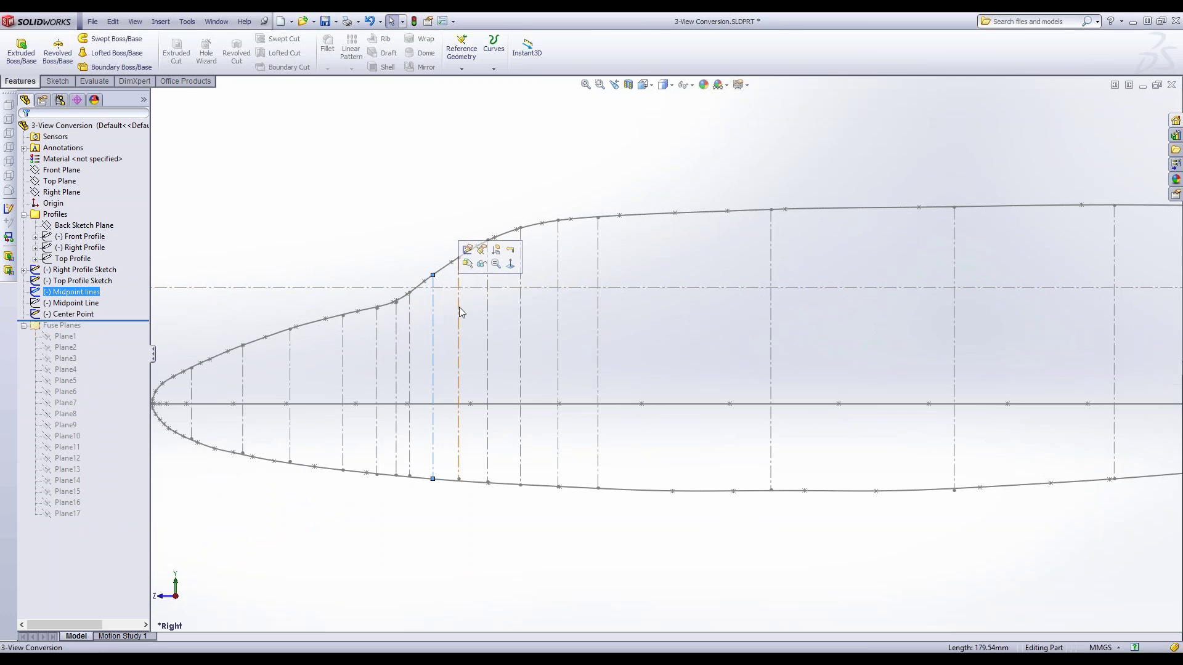
pyautogui.click(488, 319)
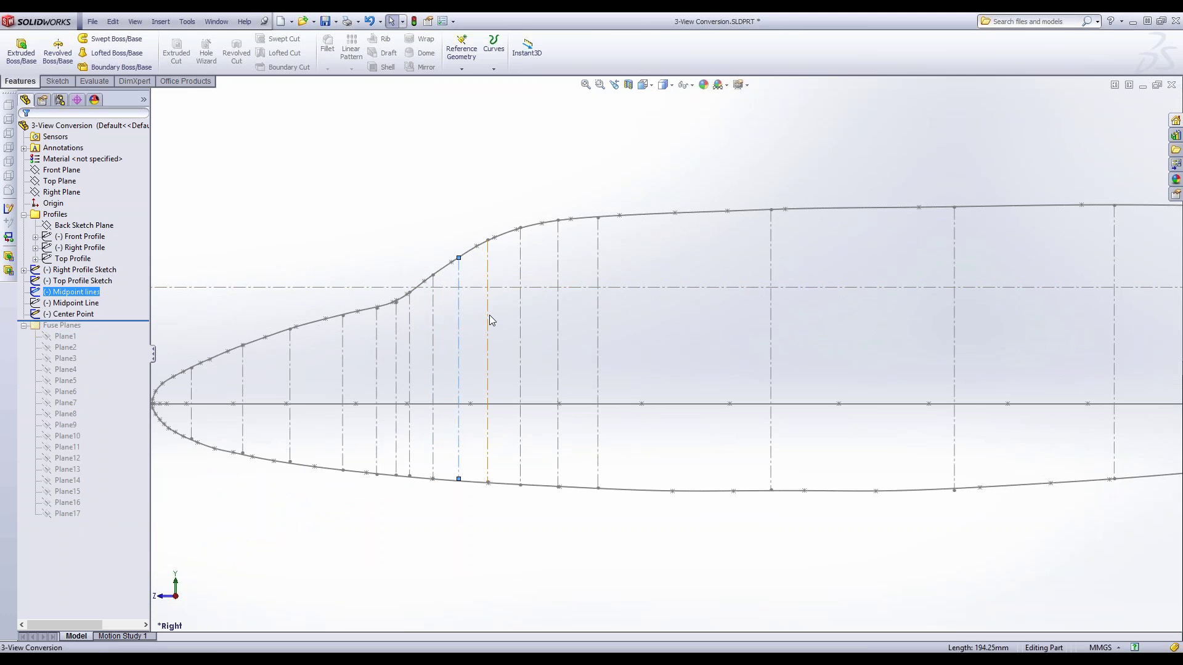
pyautogui.click(521, 331)
pyautogui.scroll(2, 667, 355)
pyautogui.scroll(3, 666, 355)
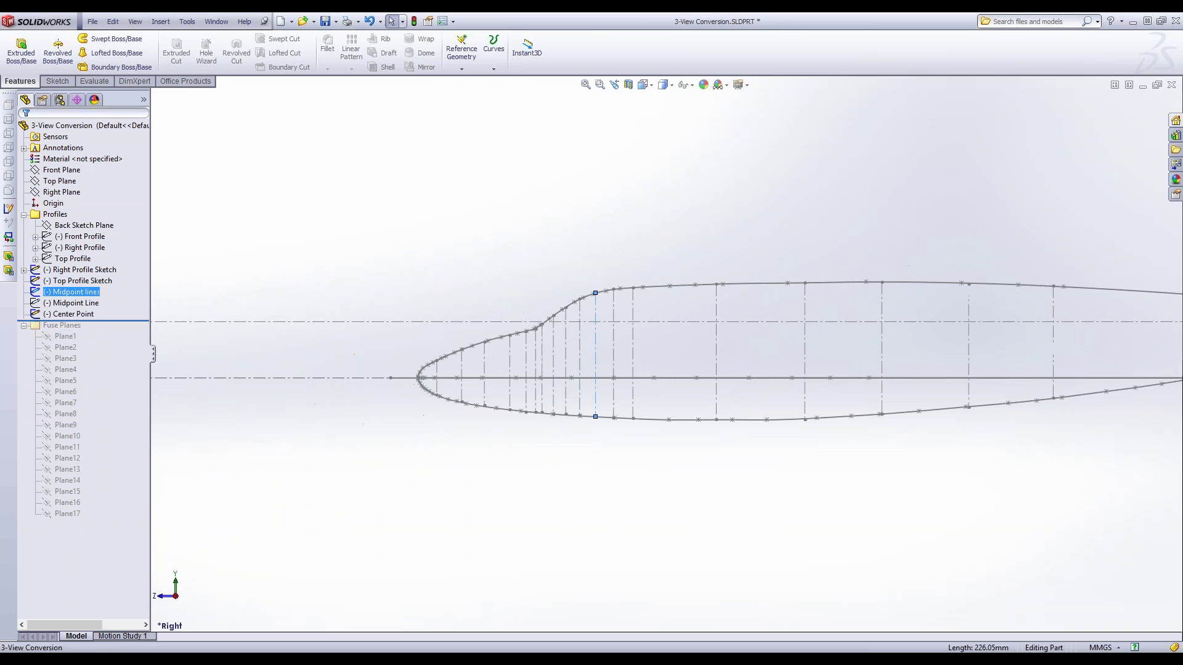
pyautogui.scroll(-1, 851, 317)
pyautogui.press('f')
pyautogui.scroll(-1, 955, 365)
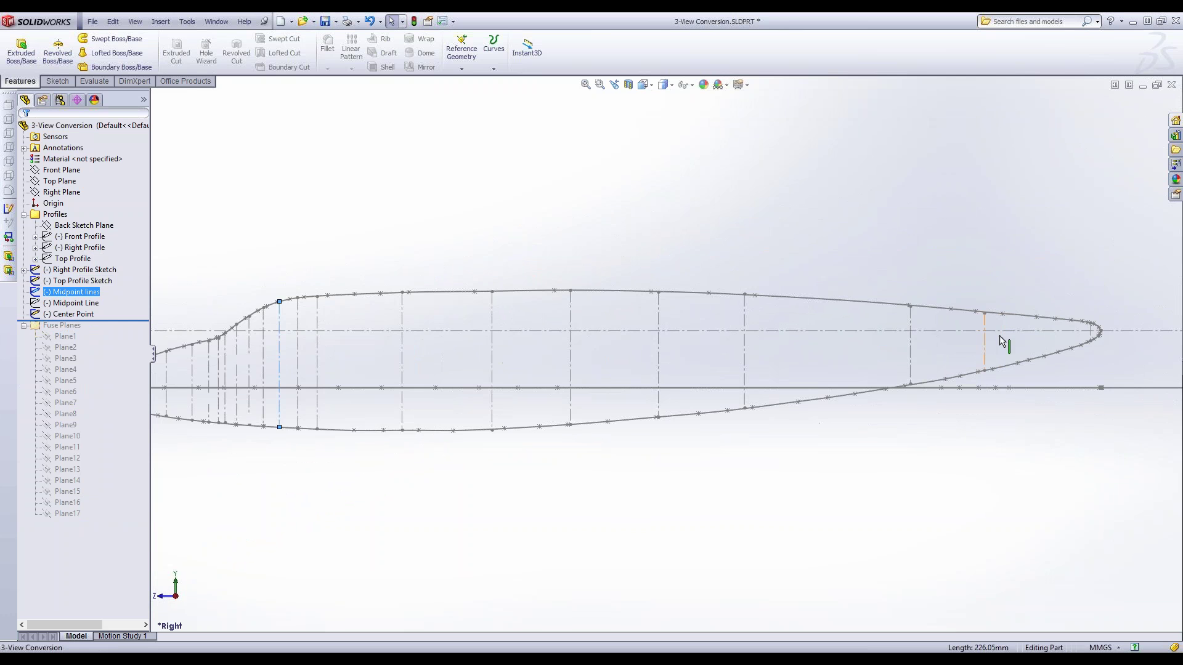
pyautogui.scroll(3, 454, 335)
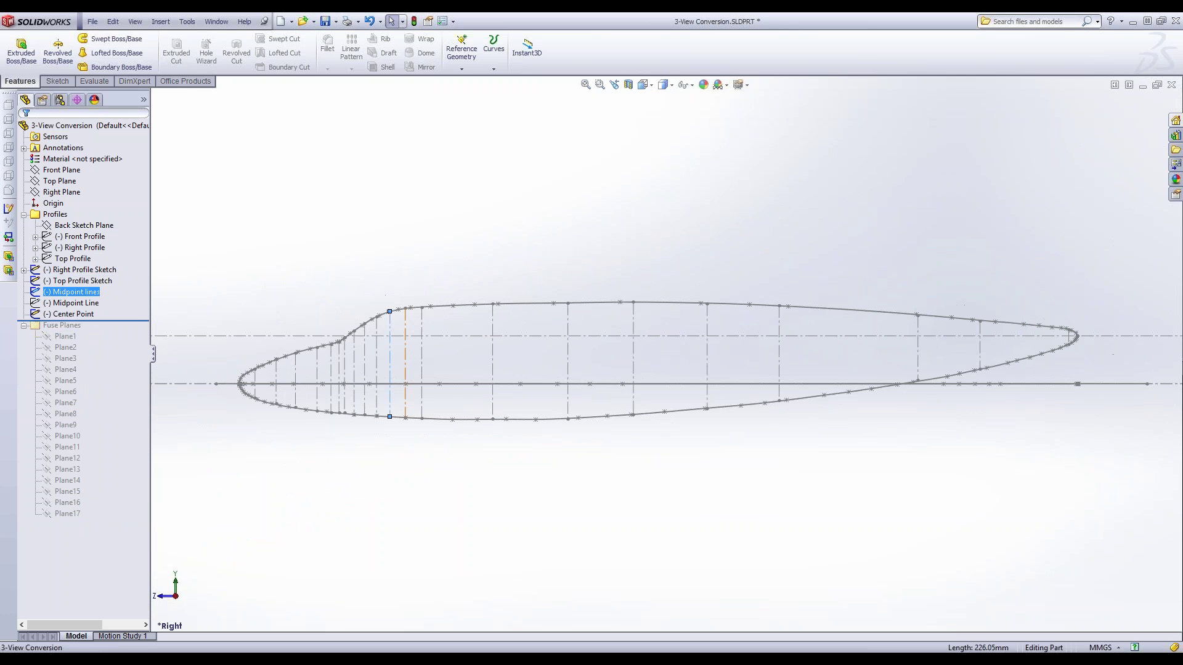
# - Open the Midpoint Line sketch for editing and delete its existing spline
pyautogui.keyDown('ctrl'); pyautogui.click(73, 304); pyautogui.keyUp('ctrl')
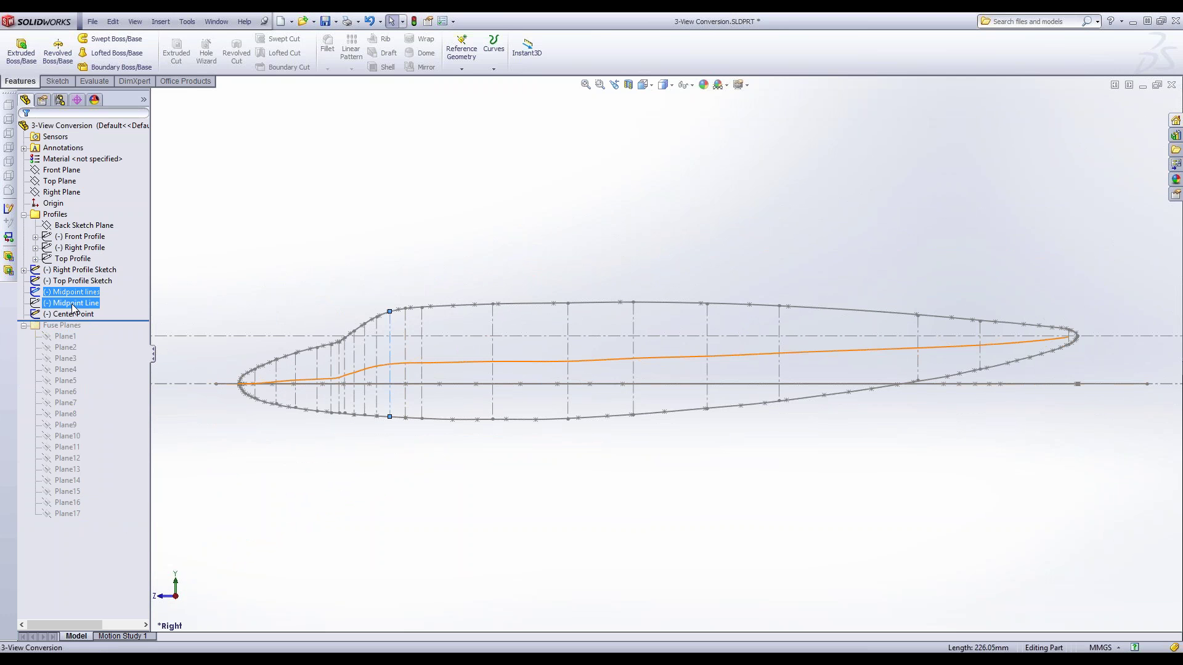
pyautogui.rightClick(73, 305)
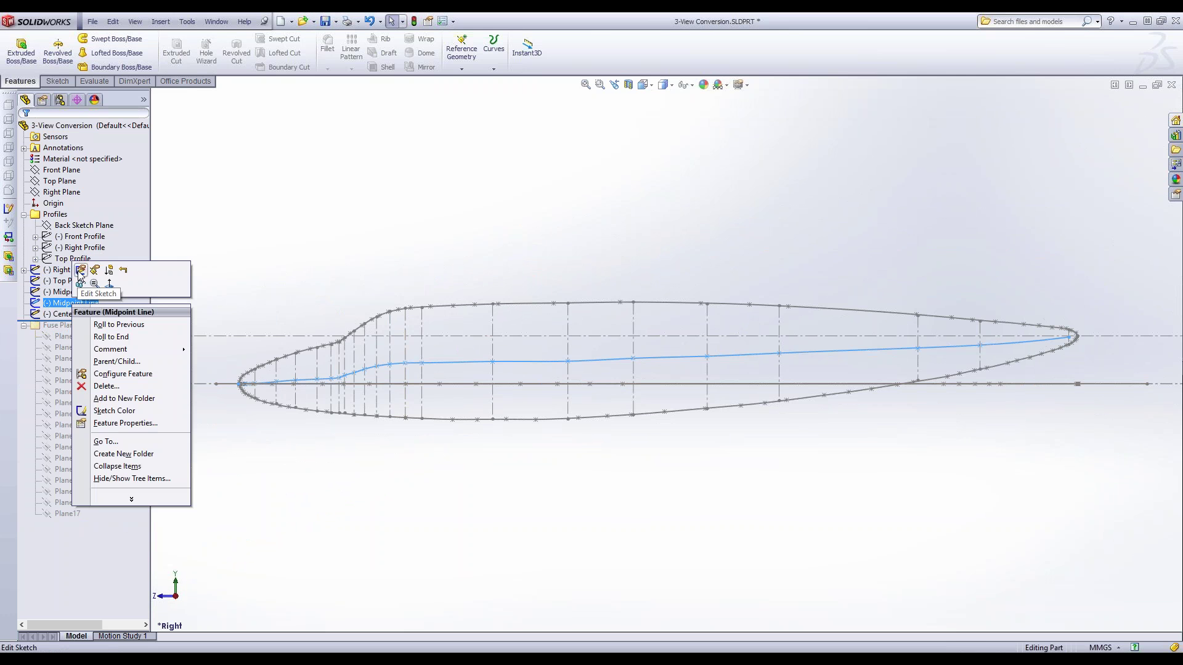
pyautogui.click(81, 271)
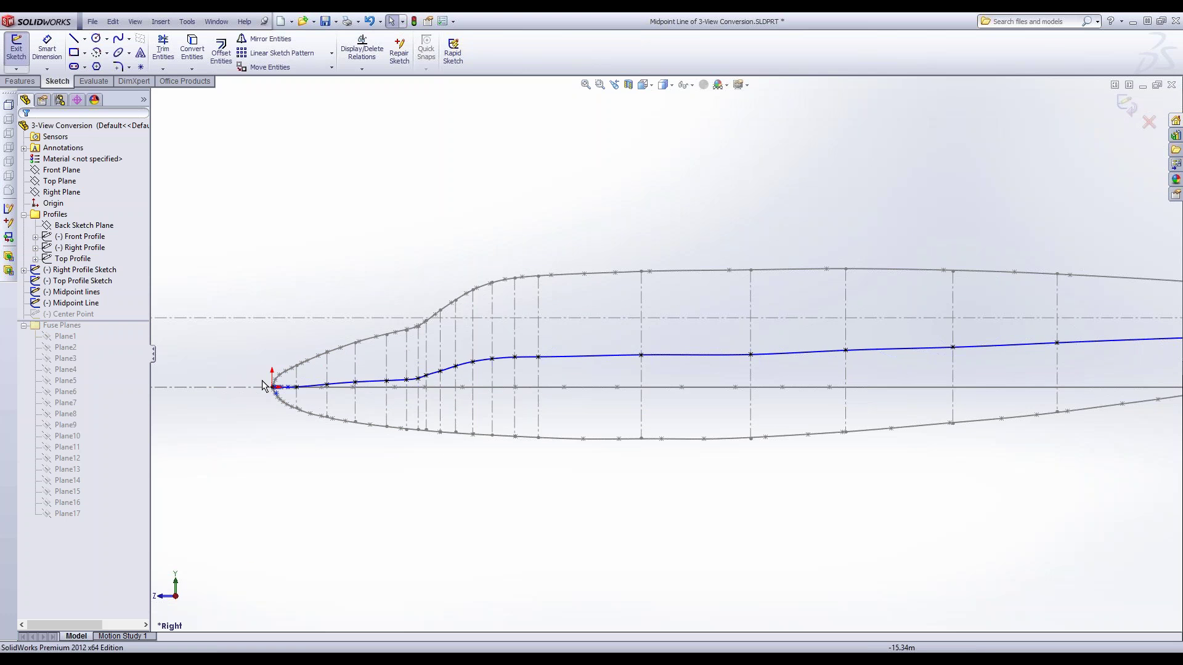
pyautogui.scroll(1, 906, 376)
pyautogui.scroll(1, 419, 345)
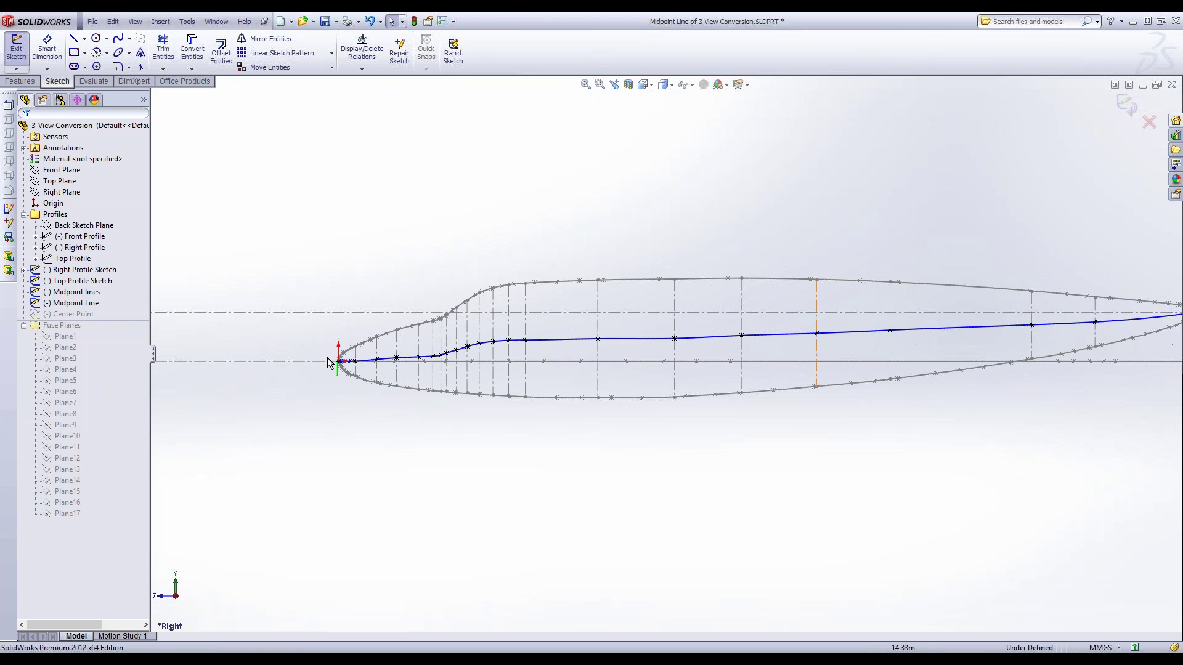
pyautogui.scroll(1, 663, 357)
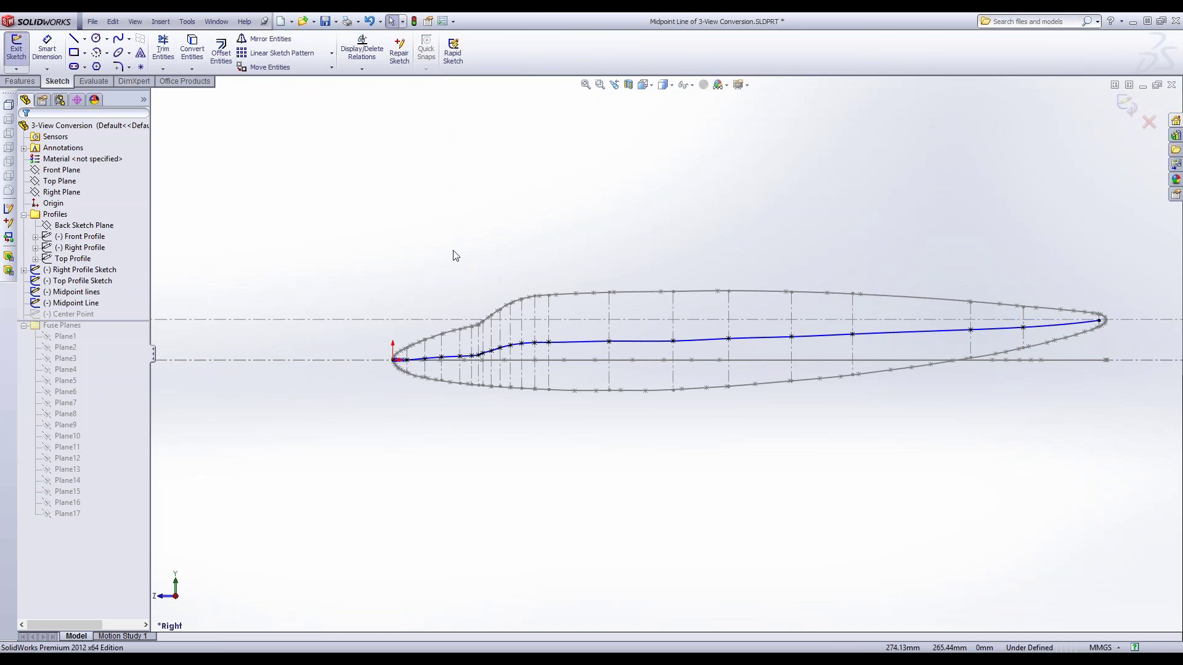
pyautogui.moveTo(266, 218); pyautogui.dragTo(1149, 420)
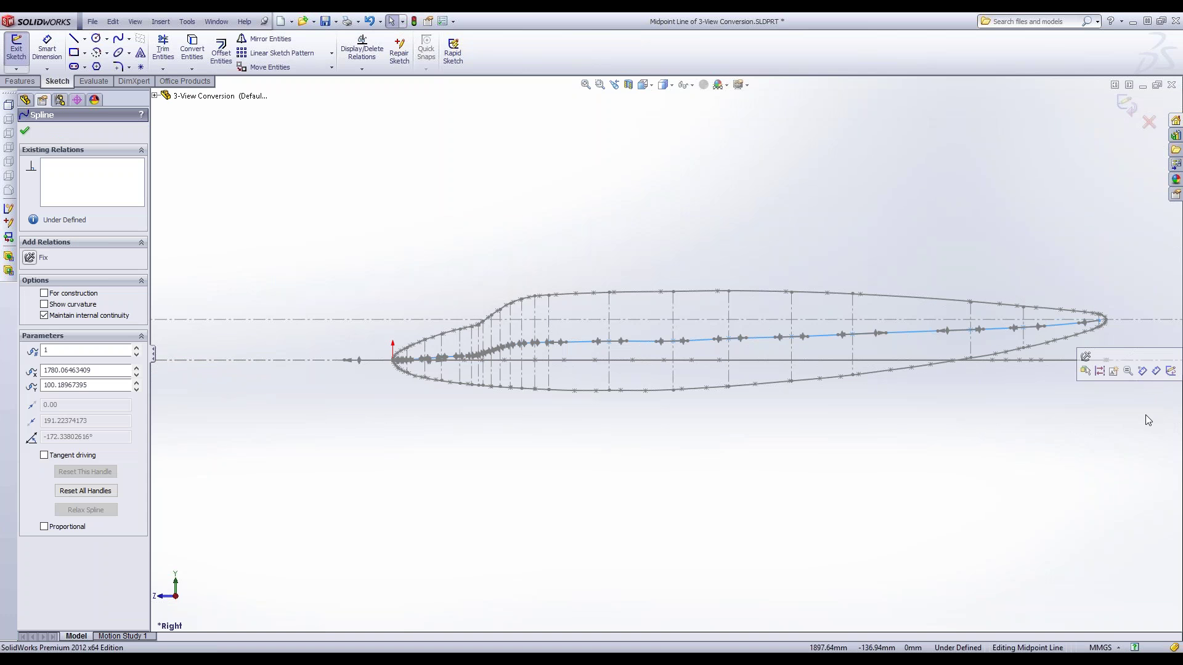
pyautogui.click(1146, 420)
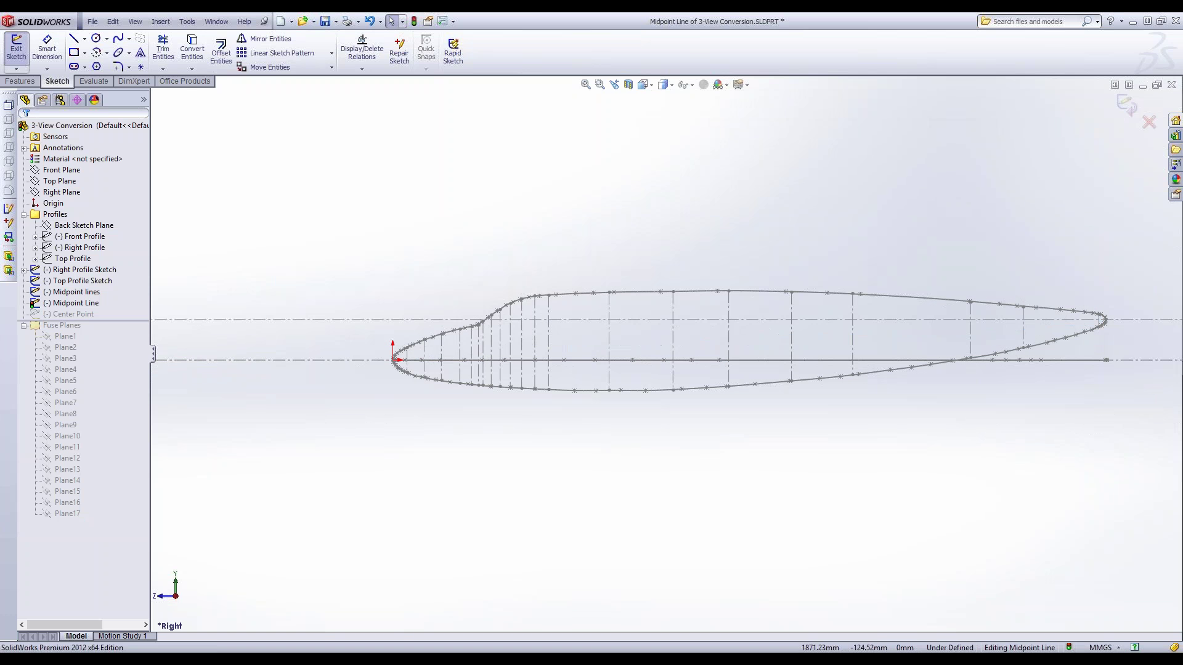
# - Start a spline at the rearmost vertical line's midpoint and pass it through the midpoints of the next three lines toward the nose
pyautogui.click(129, 41)
pyautogui.click(122, 54)
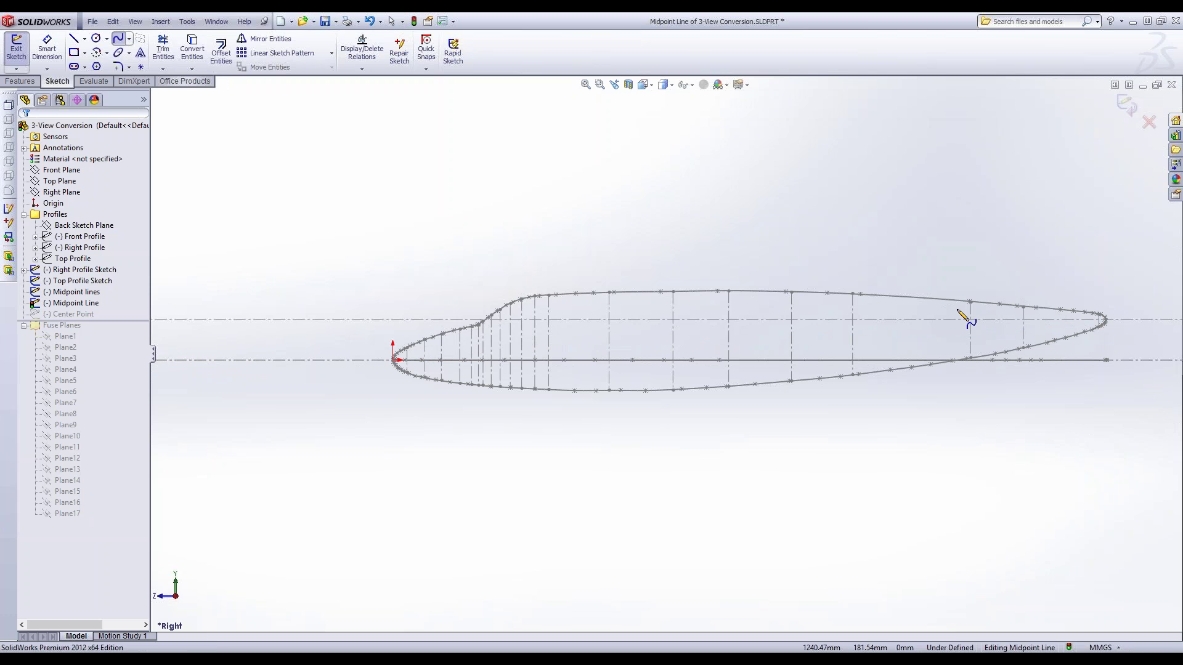
pyautogui.scroll(-5, 1084, 336)
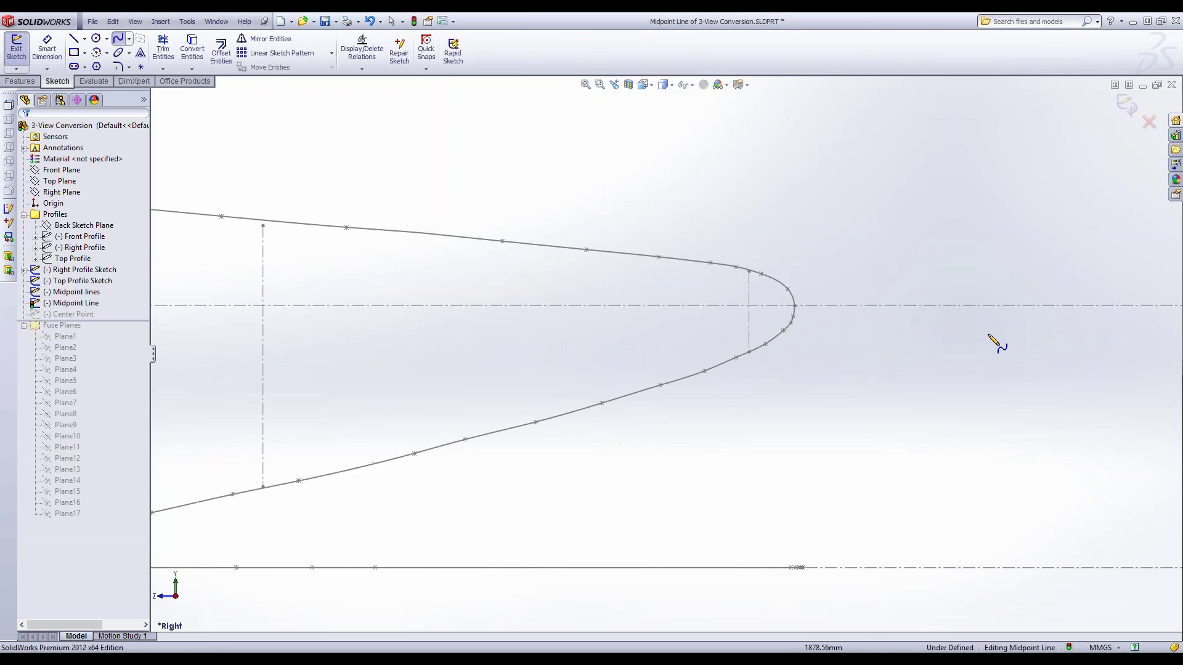
pyautogui.click(749, 313)
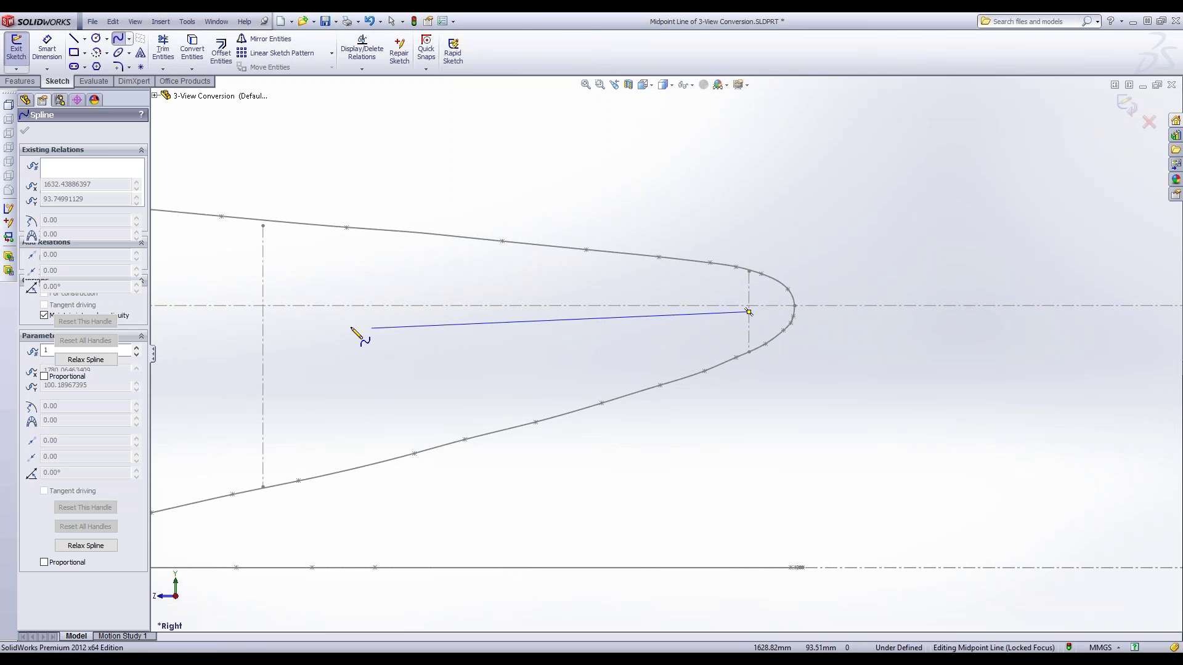
pyautogui.click(263, 361)
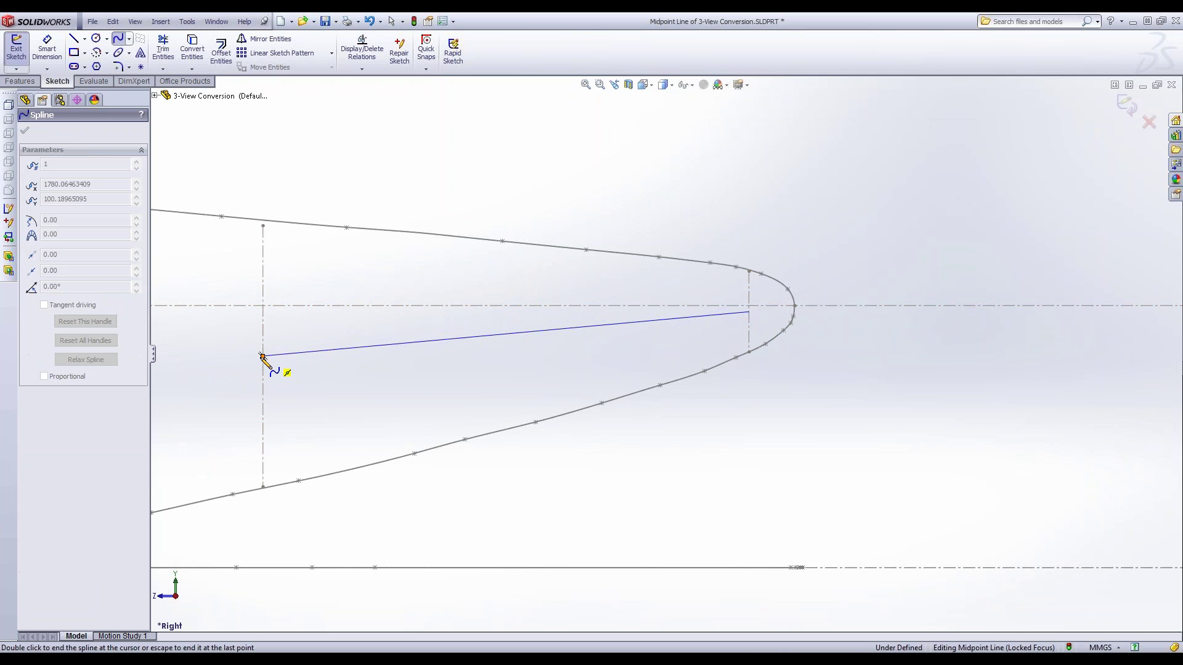
pyautogui.scroll(5, 259, 363)
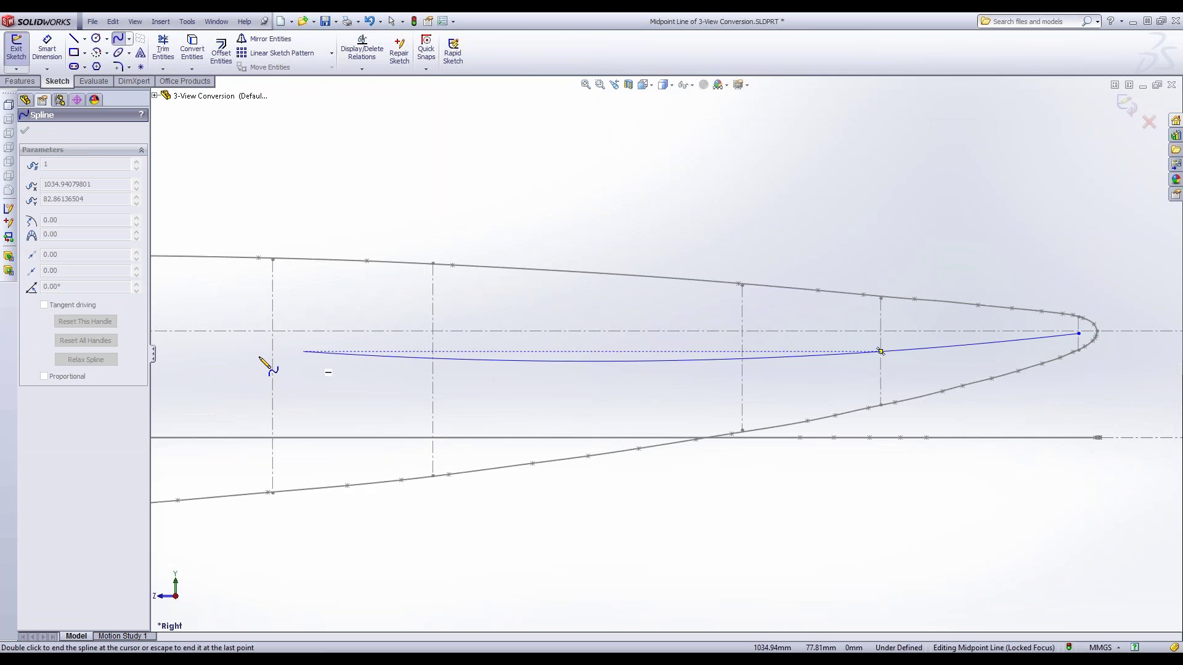
pyautogui.click(742, 357)
pyautogui.scroll(5, 403, 369)
pyautogui.scroll(-4, 401, 368)
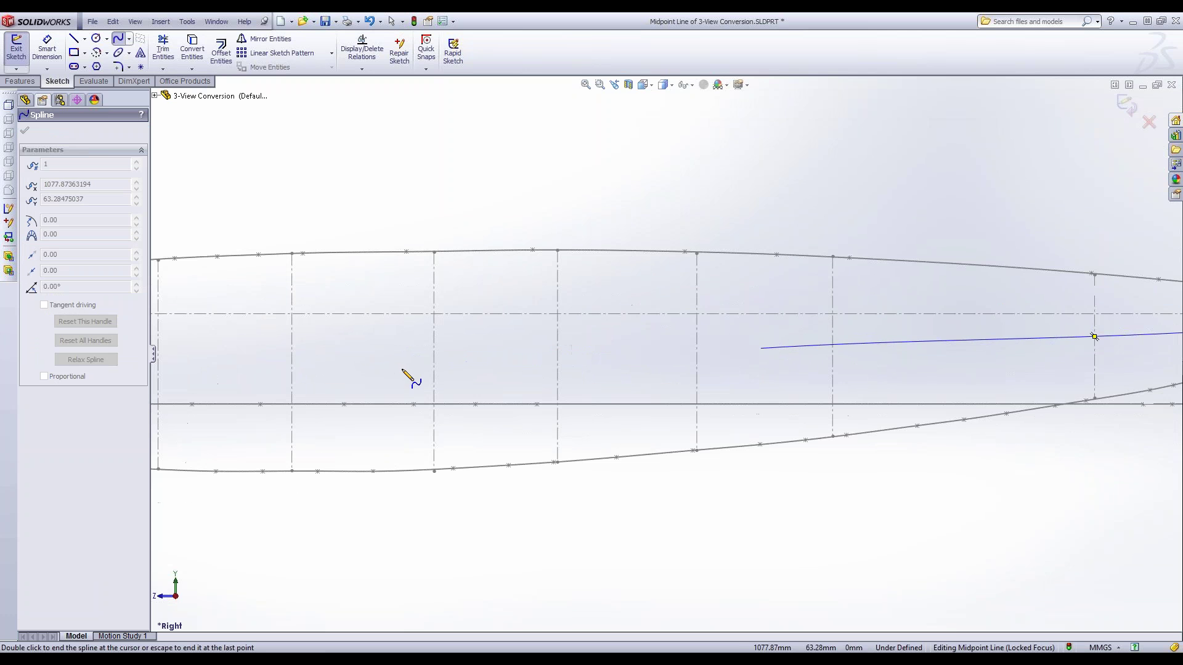
pyautogui.click(832, 347)
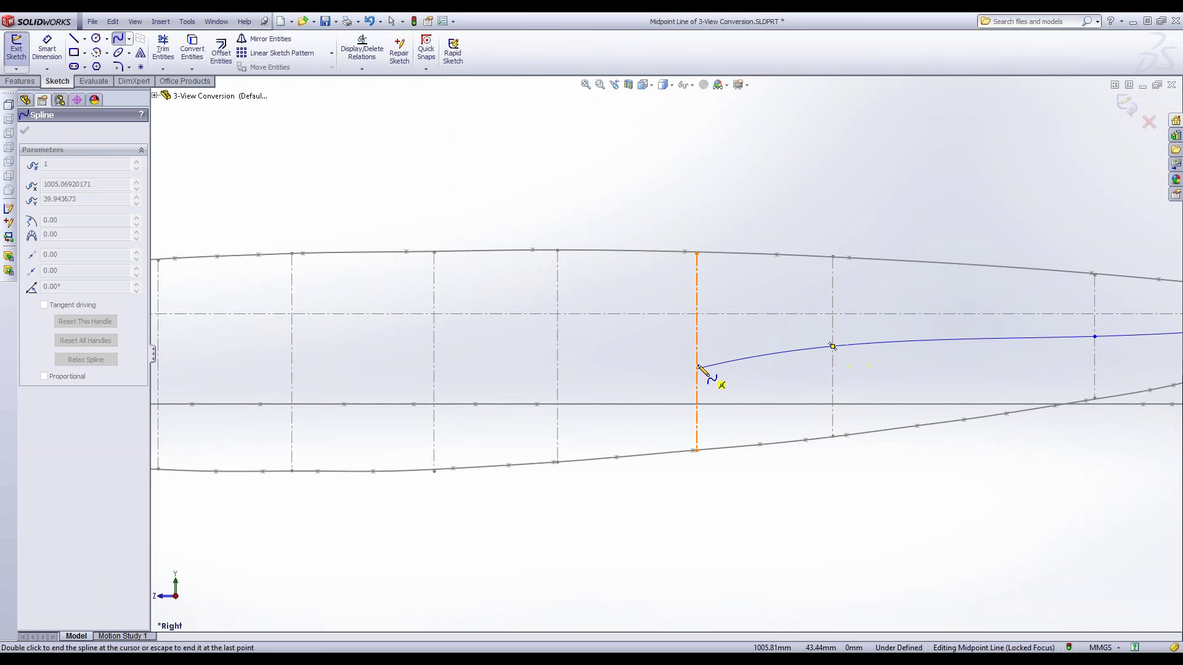
# - Continue the spline through the midpoints of the vertical lines from mid-fuselage forward to the rear part of the canopy
pyautogui.scroll(4, 667, 357)
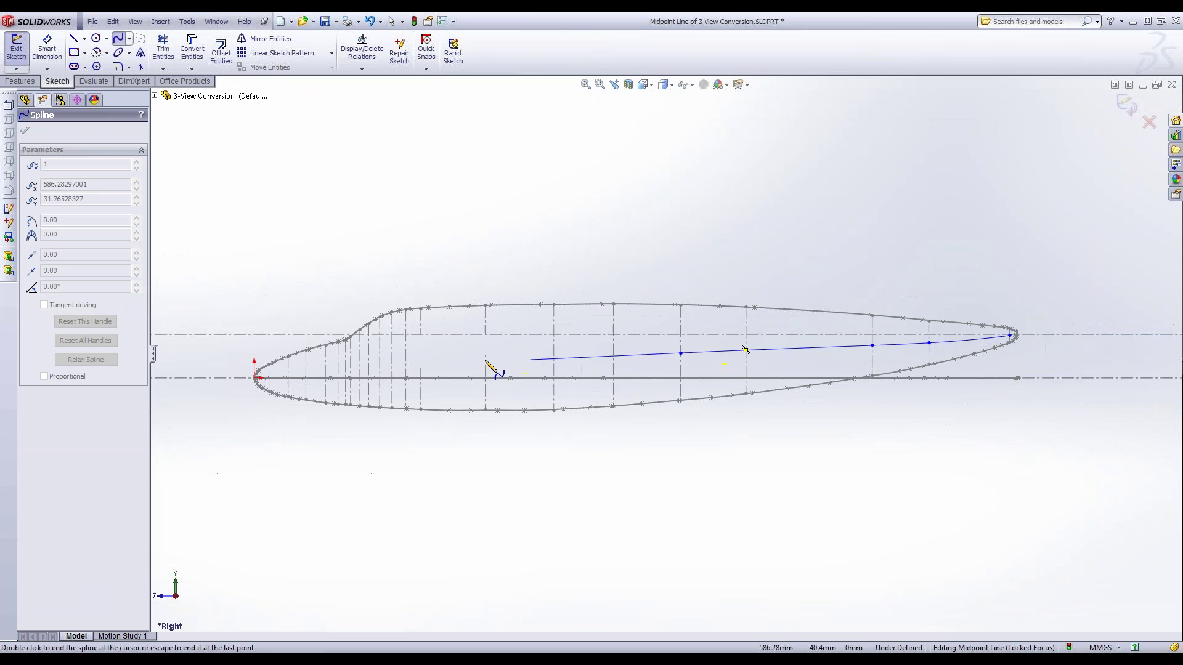
pyautogui.scroll(-4, 444, 353)
pyautogui.scroll(4, 460, 354)
pyautogui.scroll(-3, 491, 342)
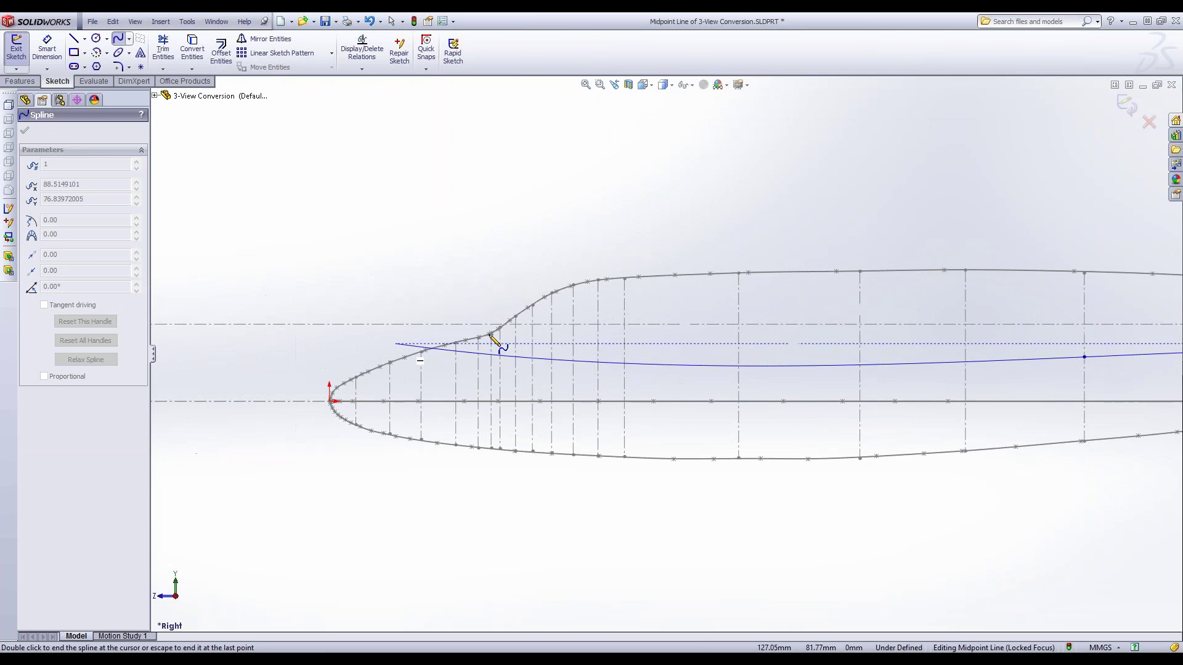
pyautogui.click(965, 360)
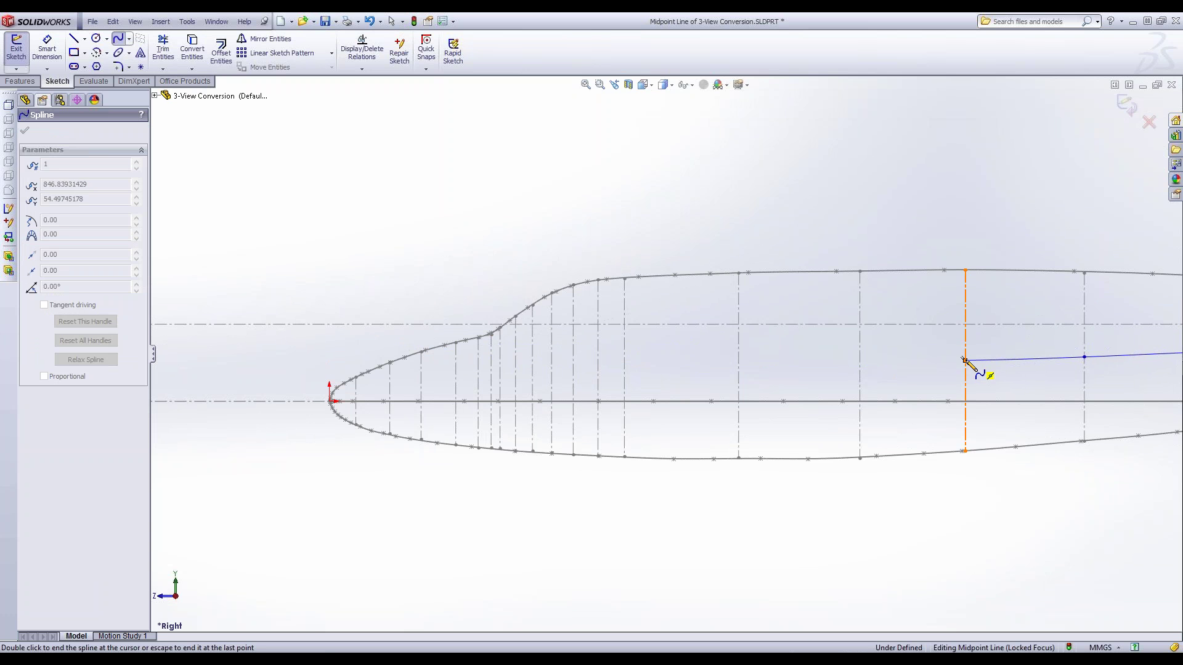
pyautogui.click(860, 364)
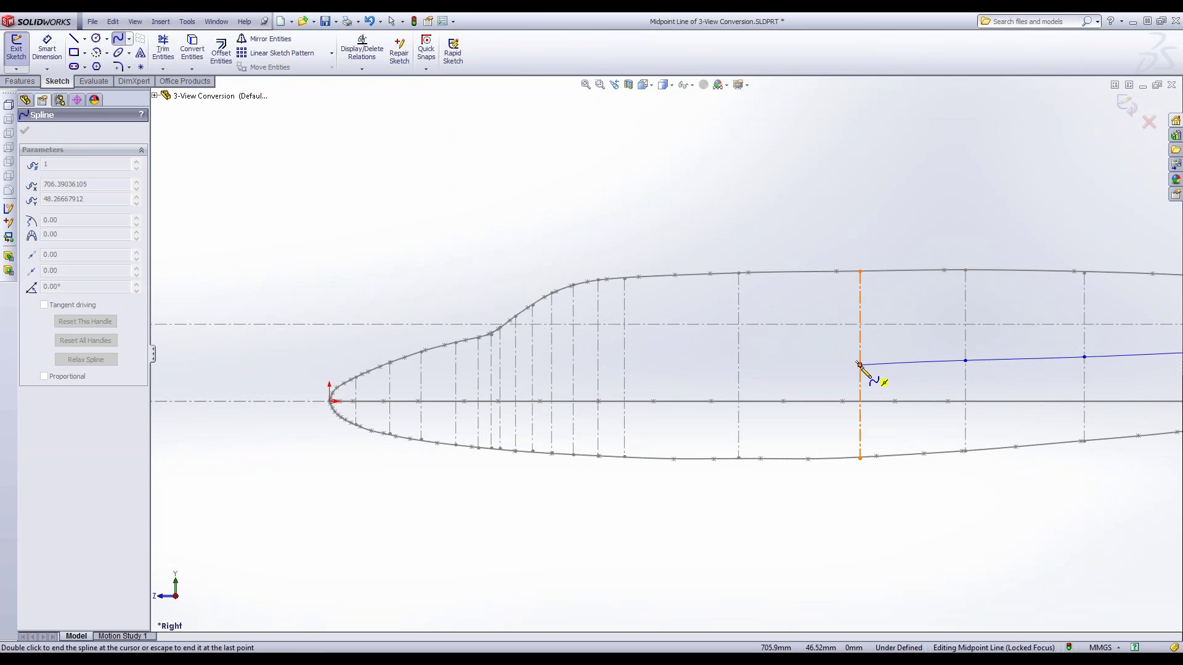
pyautogui.click(738, 365)
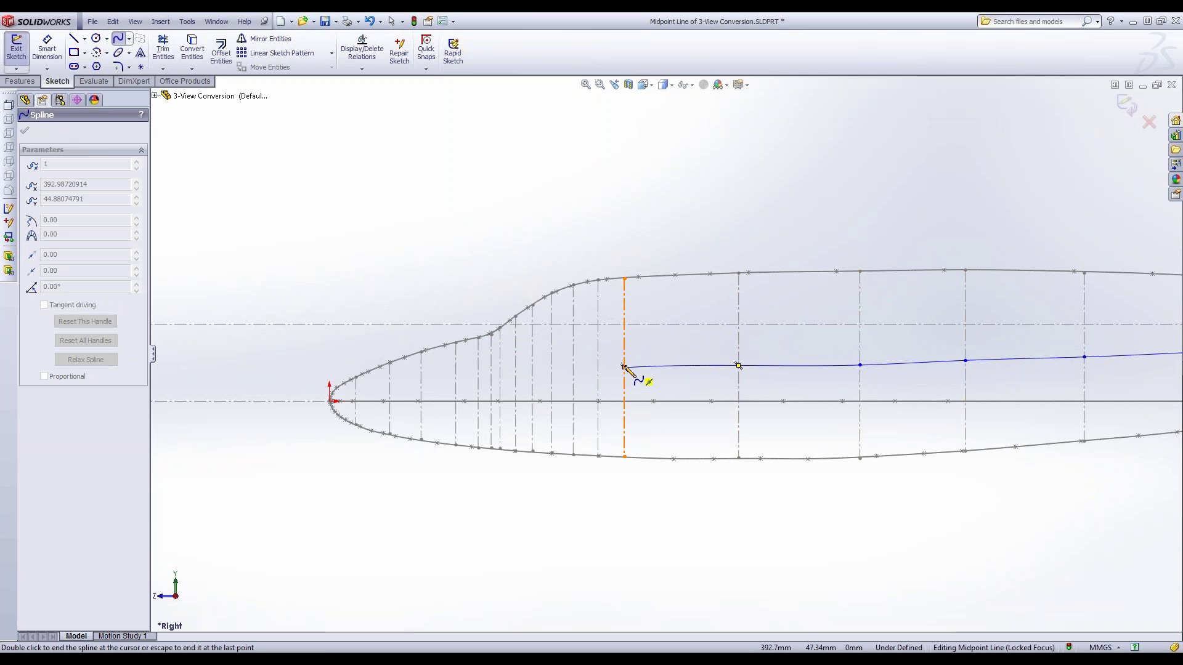
pyautogui.click(624, 367)
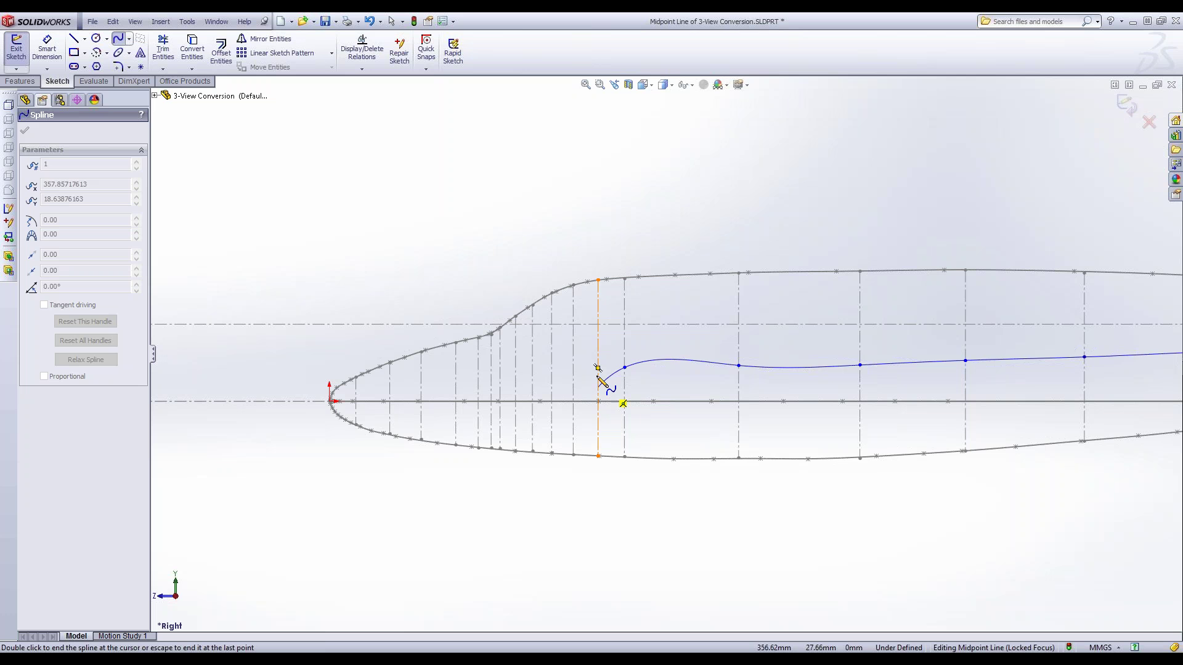
pyautogui.click(597, 368)
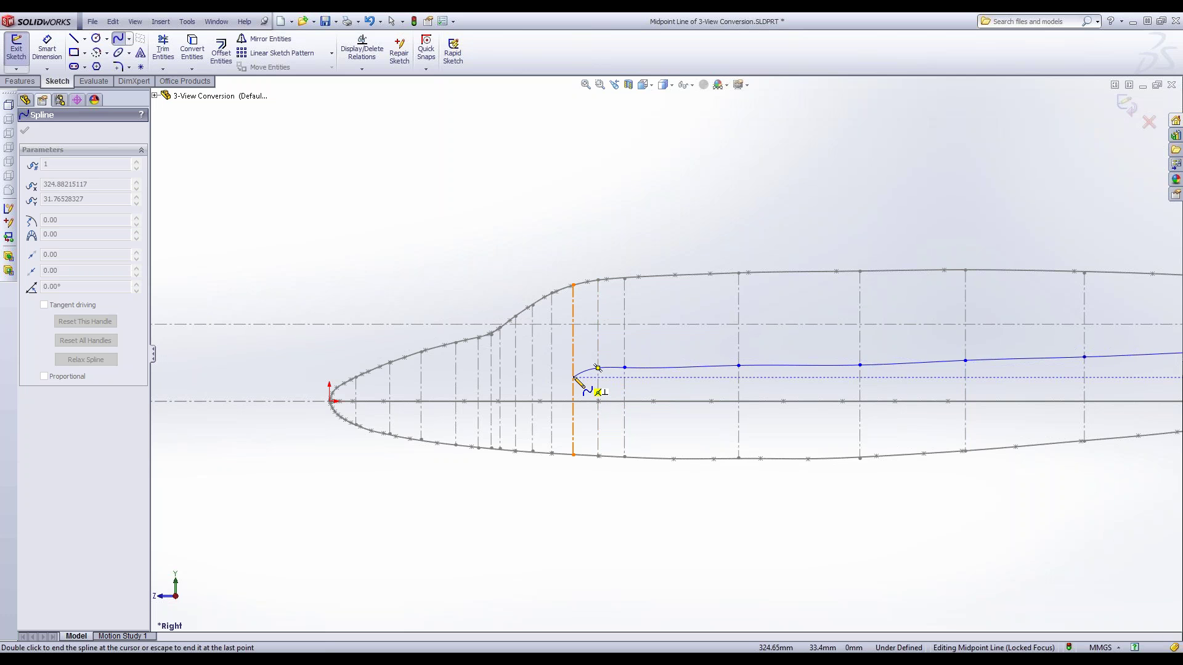
# - Extend the spline through the midpoints of the closely spaced canopy lines and on to the second vertical line behind the nose
pyautogui.scroll(4, 462, 391)
pyautogui.scroll(-5, 462, 392)
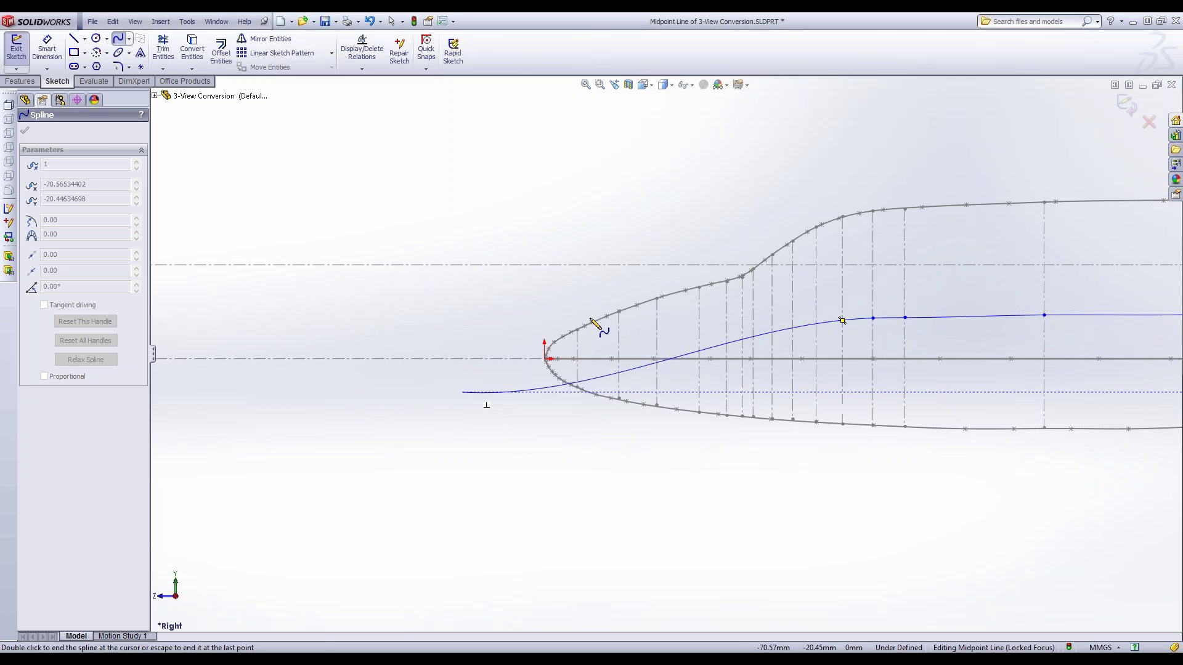
pyautogui.scroll(-2, 742, 288)
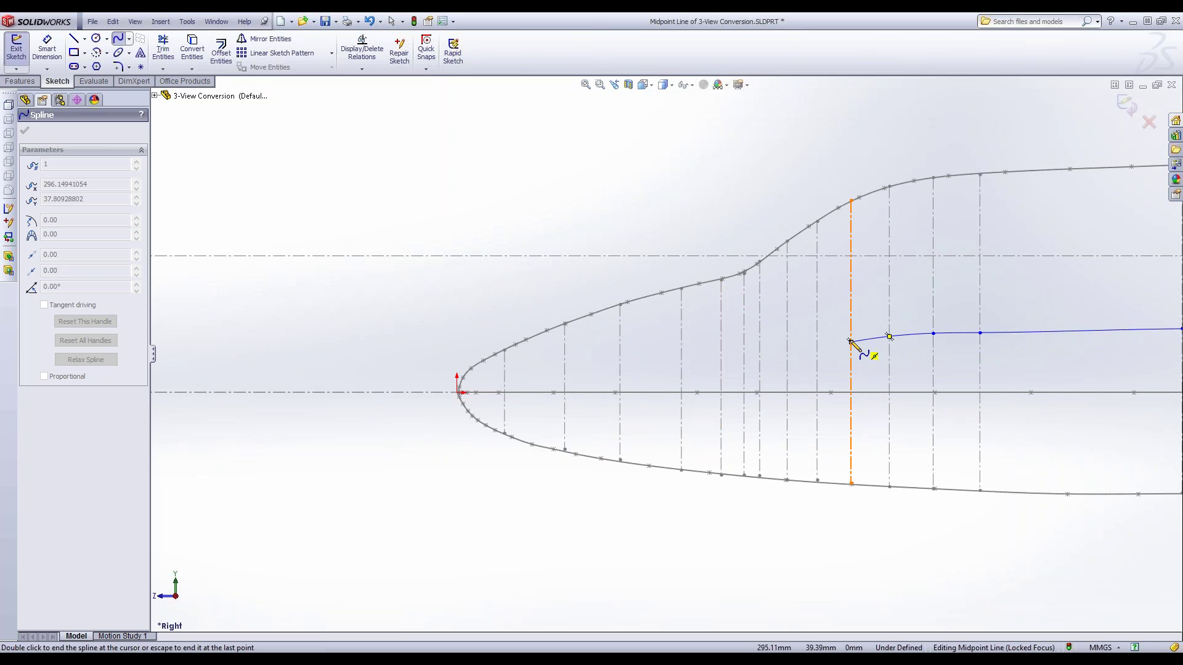
pyautogui.click(850, 342)
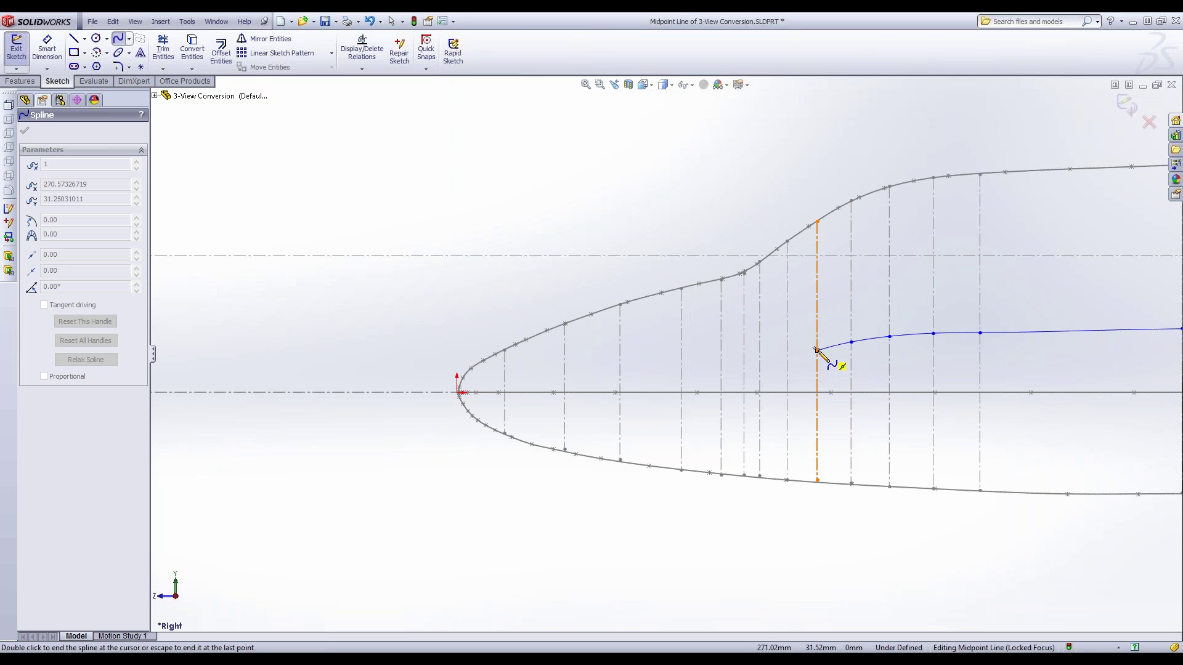
pyautogui.click(817, 350)
pyautogui.click(786, 360)
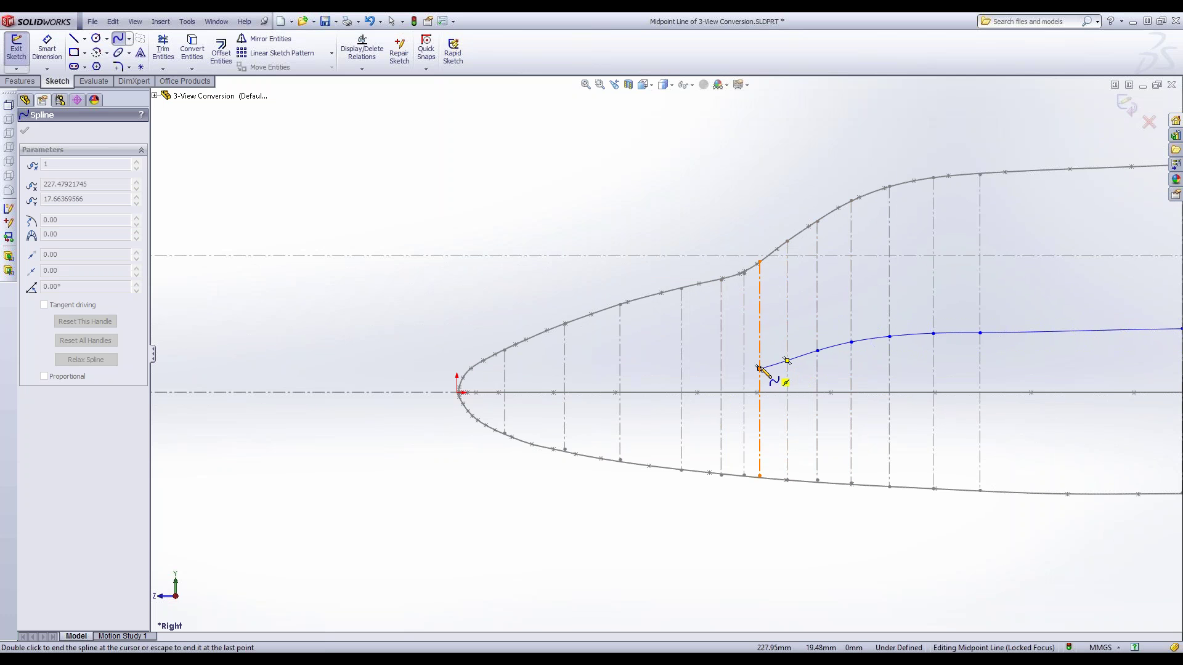
pyautogui.click(721, 377)
pyautogui.click(680, 379)
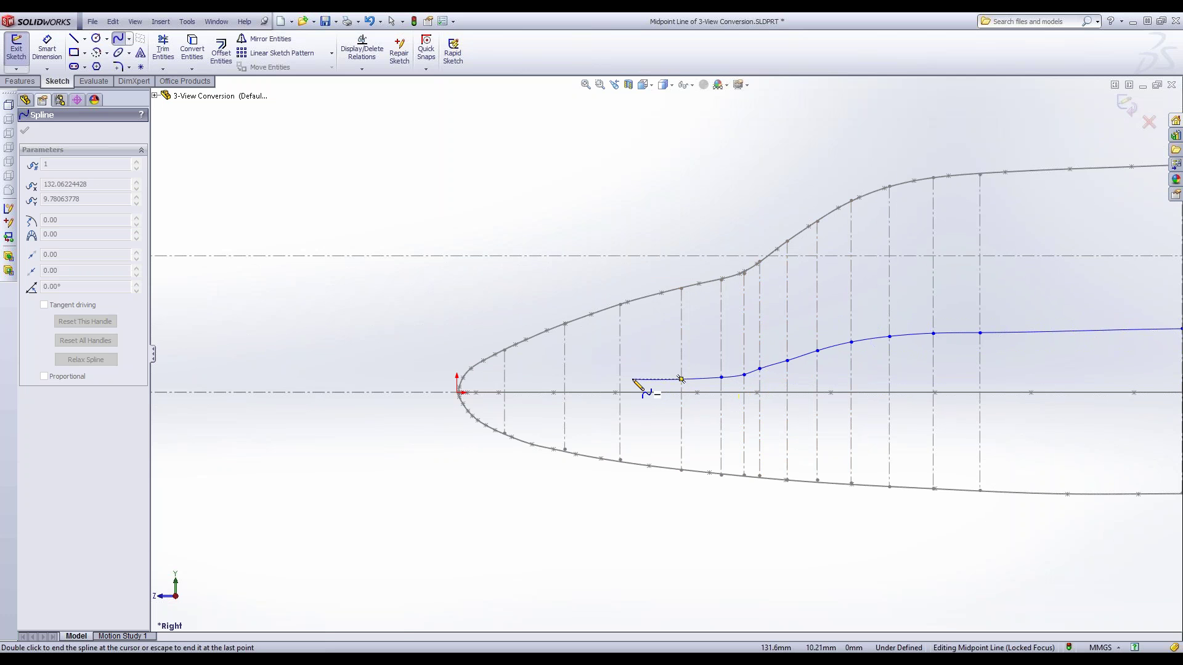
pyautogui.click(620, 381)
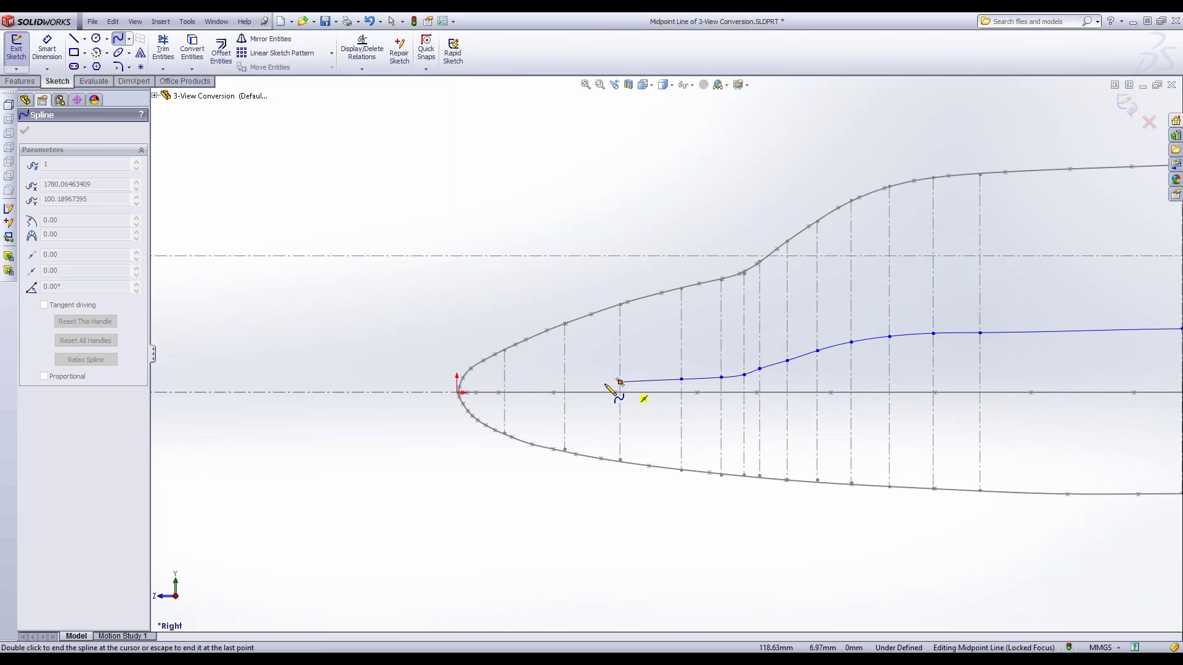
pyautogui.click(563, 386)
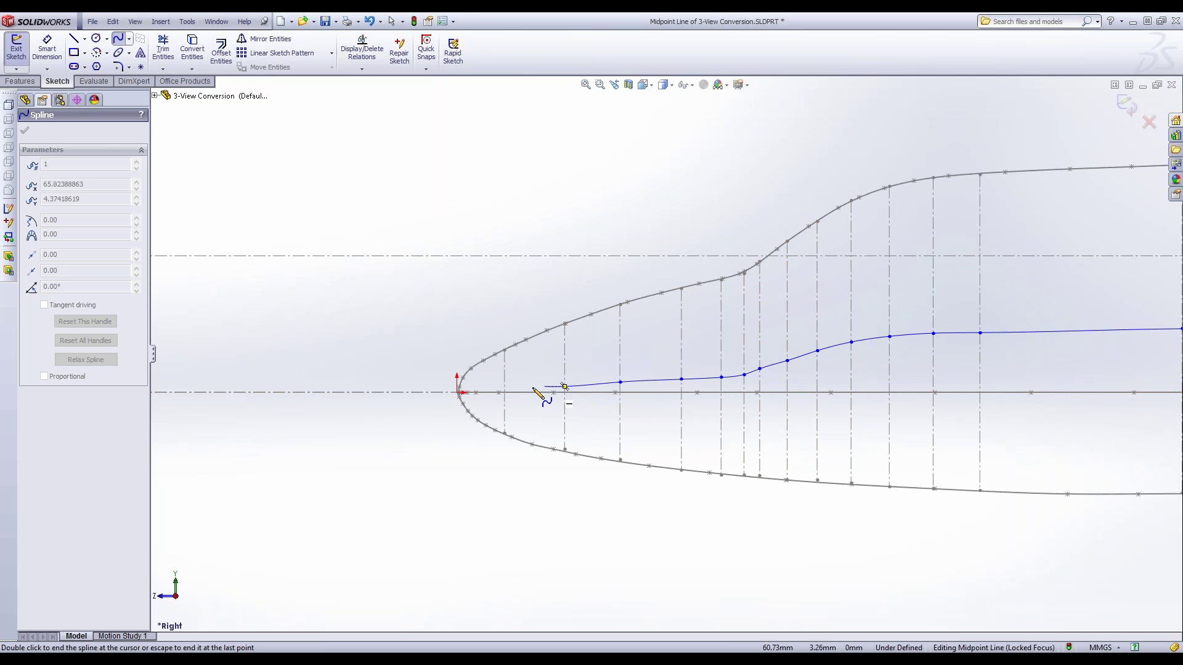
# - Add a spline point at the foremost vertical line's midpoint and end the spline at the nose tip of the side profile
pyautogui.scroll(3, 522, 400)
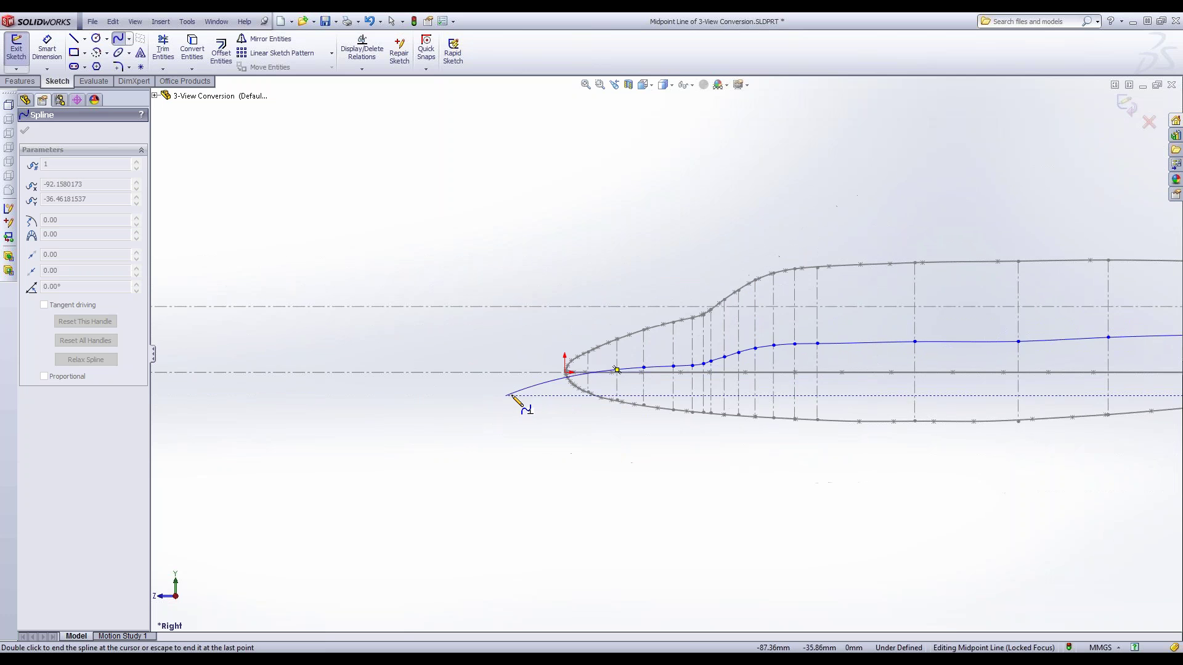
pyautogui.scroll(-2, 523, 401)
pyautogui.scroll(-5, 616, 383)
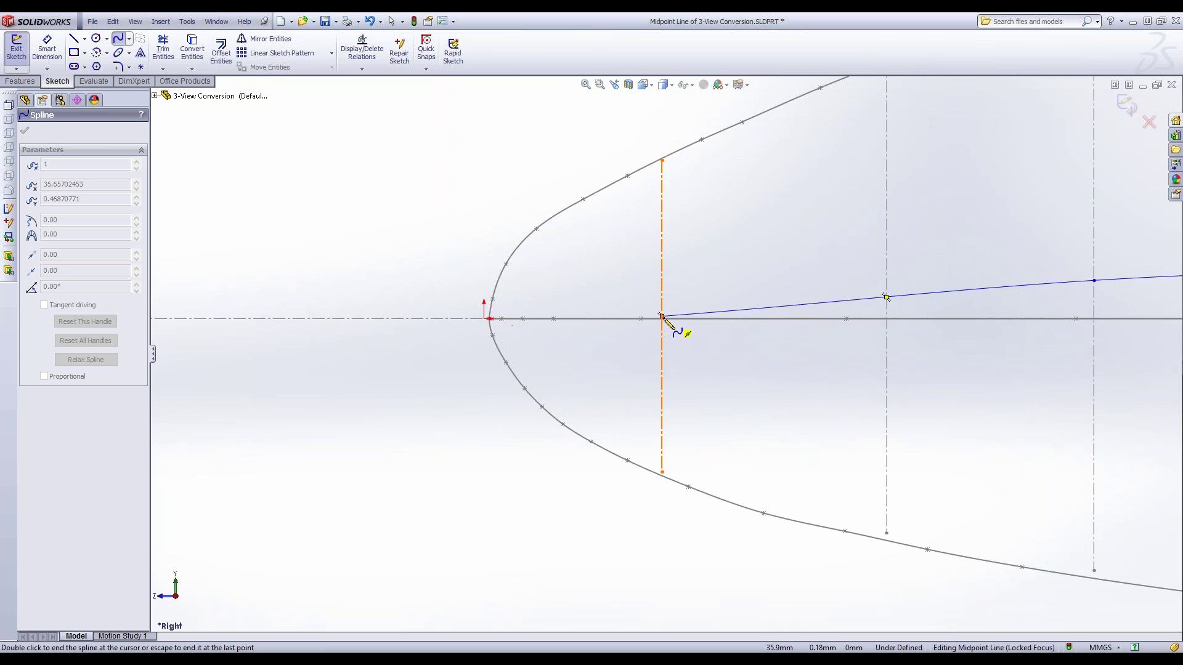
pyautogui.click(662, 316)
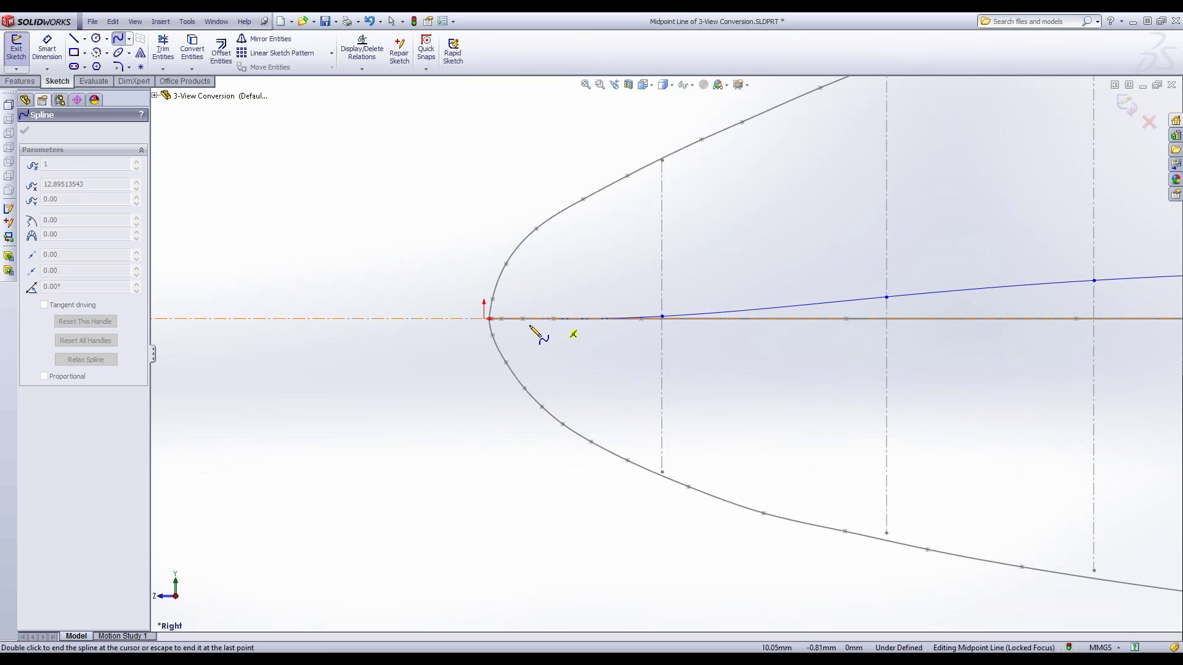
pyautogui.doubleClick(490, 320)
pyautogui.scroll(2, 457, 316)
pyautogui.press('Escape')
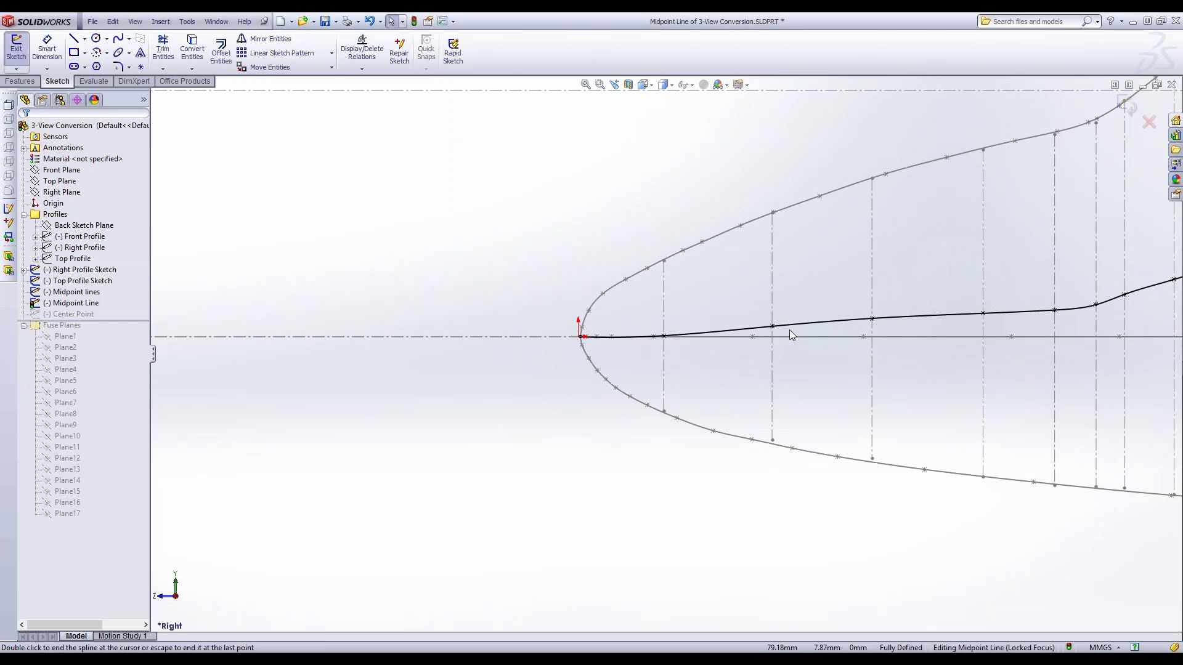
# - Adjust the tangent handle of the midpoint spline's point on the vertical line just behind the canopy
pyautogui.scroll(1, 789, 331)
pyautogui.scroll(2, 880, 345)
pyautogui.scroll(-6, 902, 334)
pyautogui.scroll(6, 907, 294)
pyautogui.scroll(-7, 894, 265)
pyautogui.scroll(5, 937, 423)
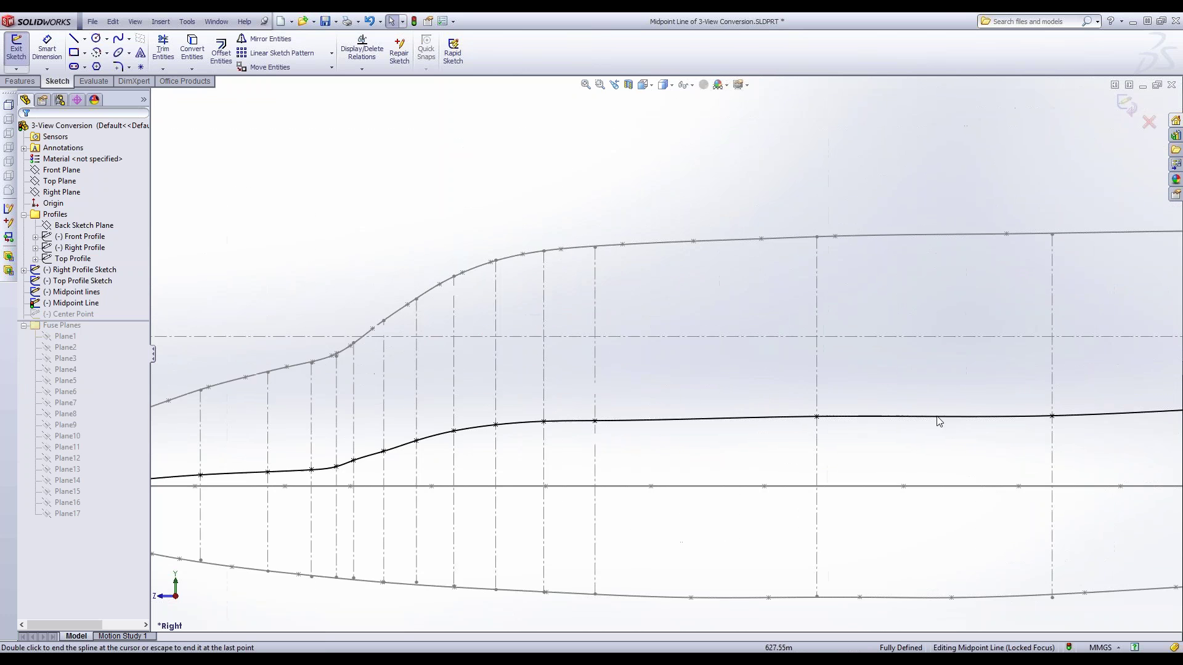
pyautogui.scroll(-2, 979, 457)
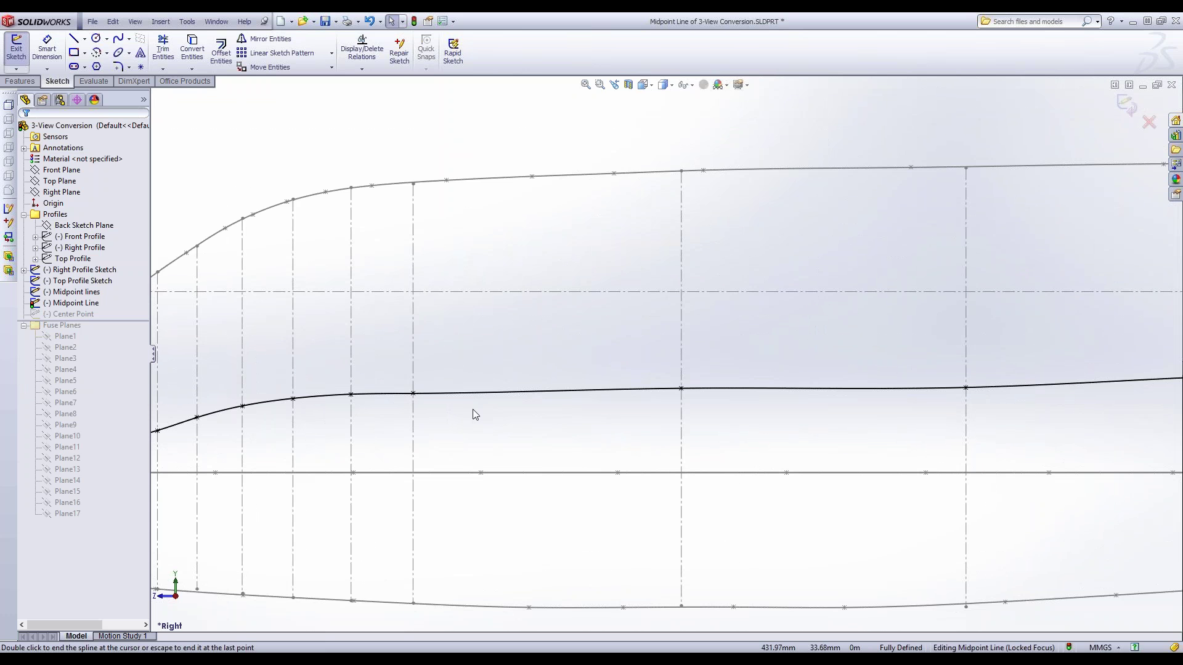
pyautogui.click(414, 393)
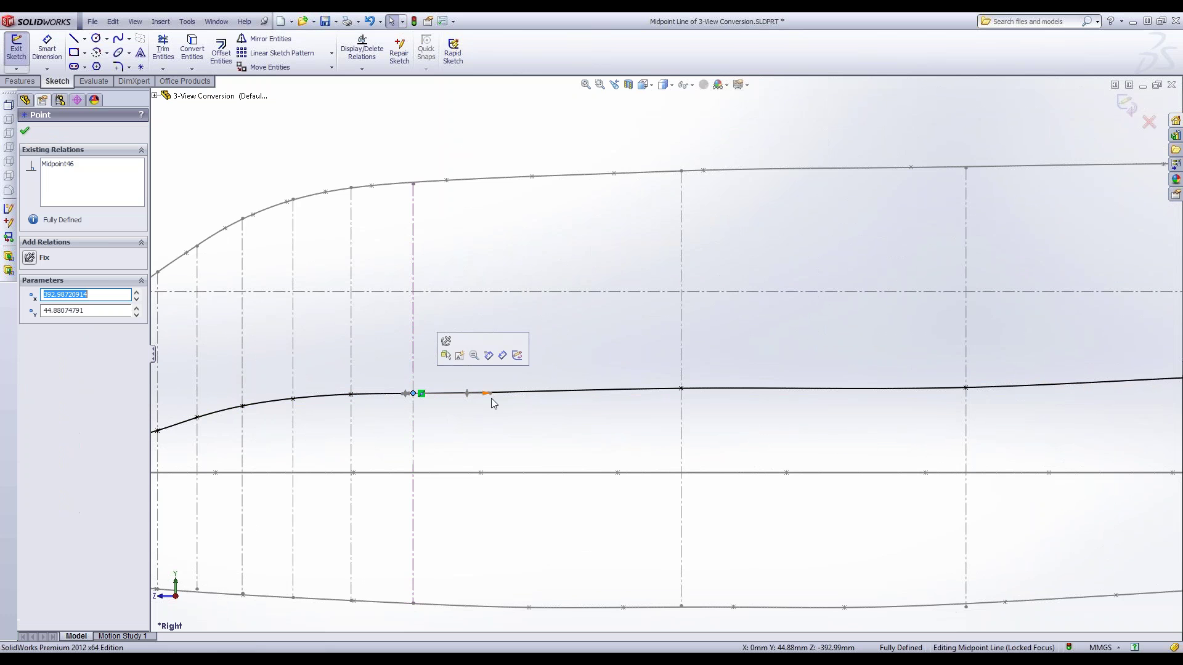
pyautogui.moveTo(491, 393); pyautogui.dragTo(489, 393)
pyautogui.click(664, 360)
# - Finish editing the Midpoint Line sketch and roll the model history forward to just after the Center Point sketch
pyautogui.scroll(10, 665, 356)
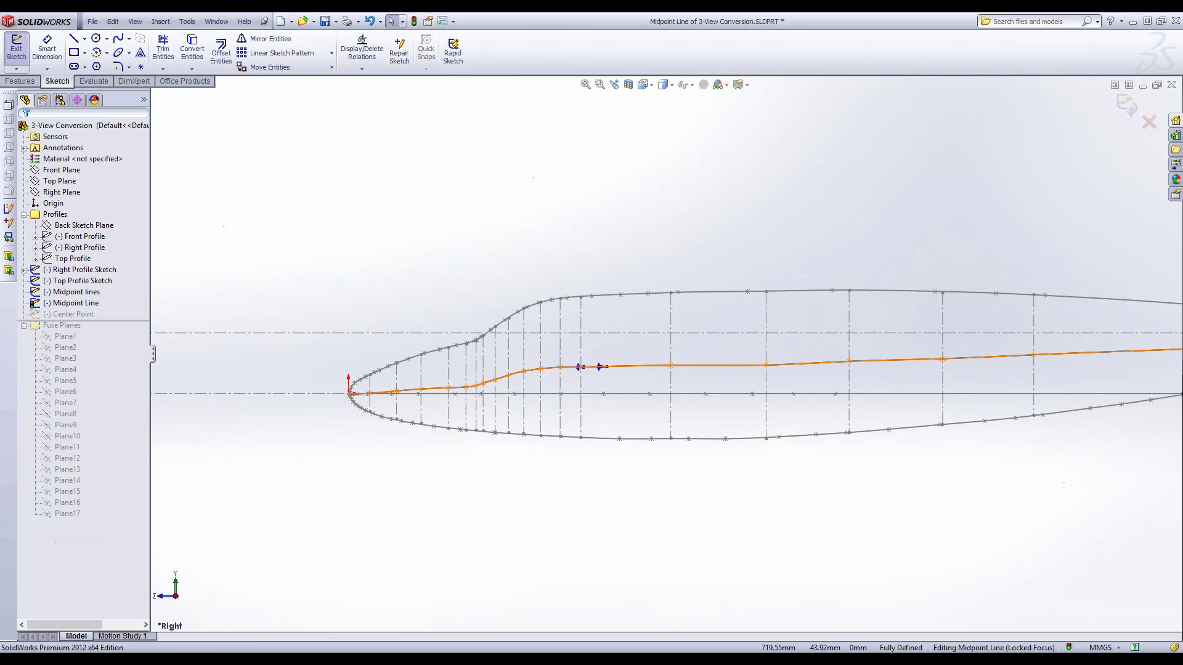
pyautogui.moveTo(462, 264)
pyautogui.mouseDown(button='middle')
pyautogui.moveTo(483, 266)
pyautogui.moveTo(521, 349)
pyautogui.mouseUp(button='middle')
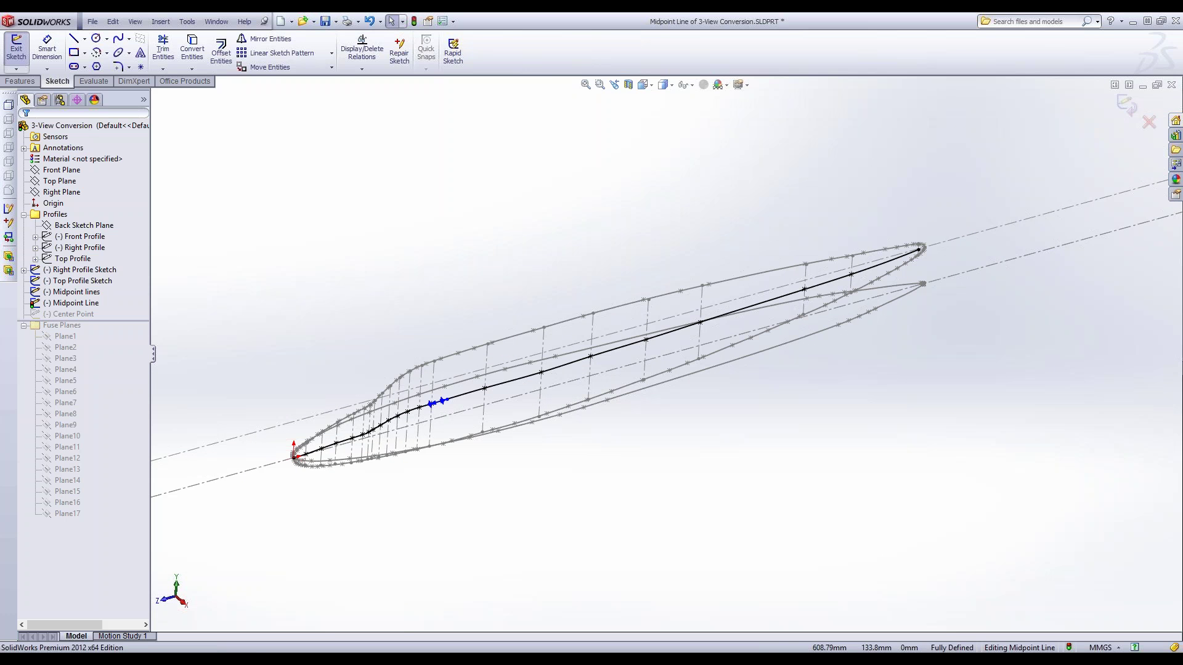
pyautogui.click(18, 54)
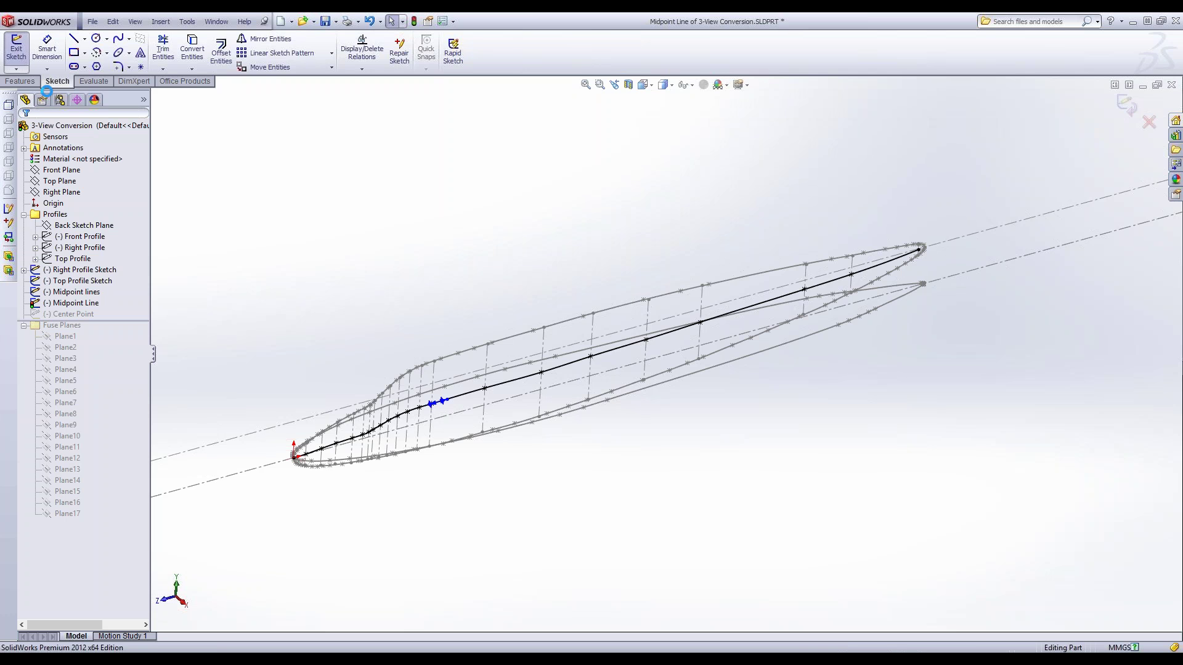
pyautogui.click(49, 203)
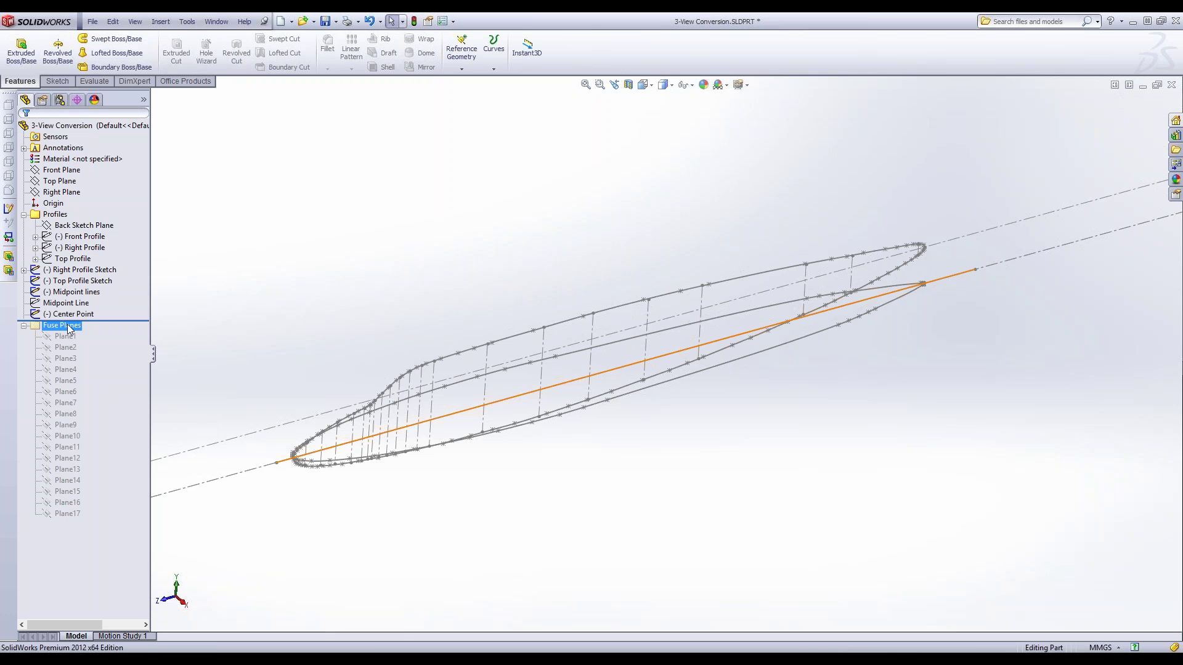
# - Extrude the Midpoint Line sketch as a surface, blind 200 mm in both directions
pyautogui.click(70, 303)
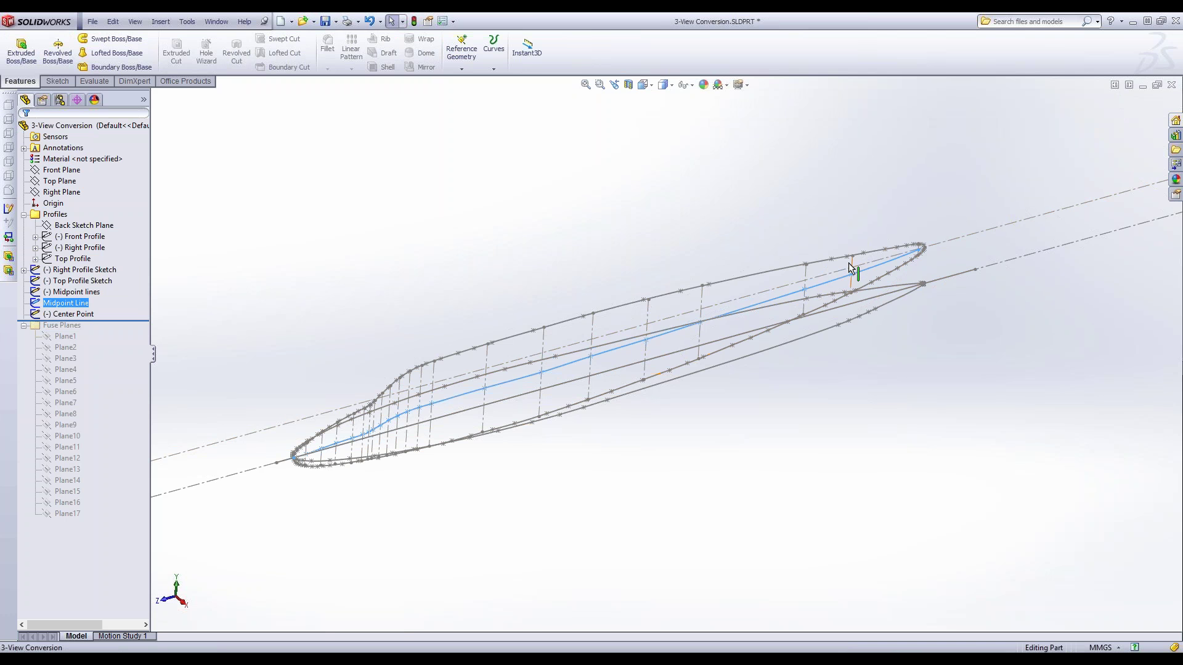
pyautogui.click(161, 22)
pyautogui.moveTo(210, 119)
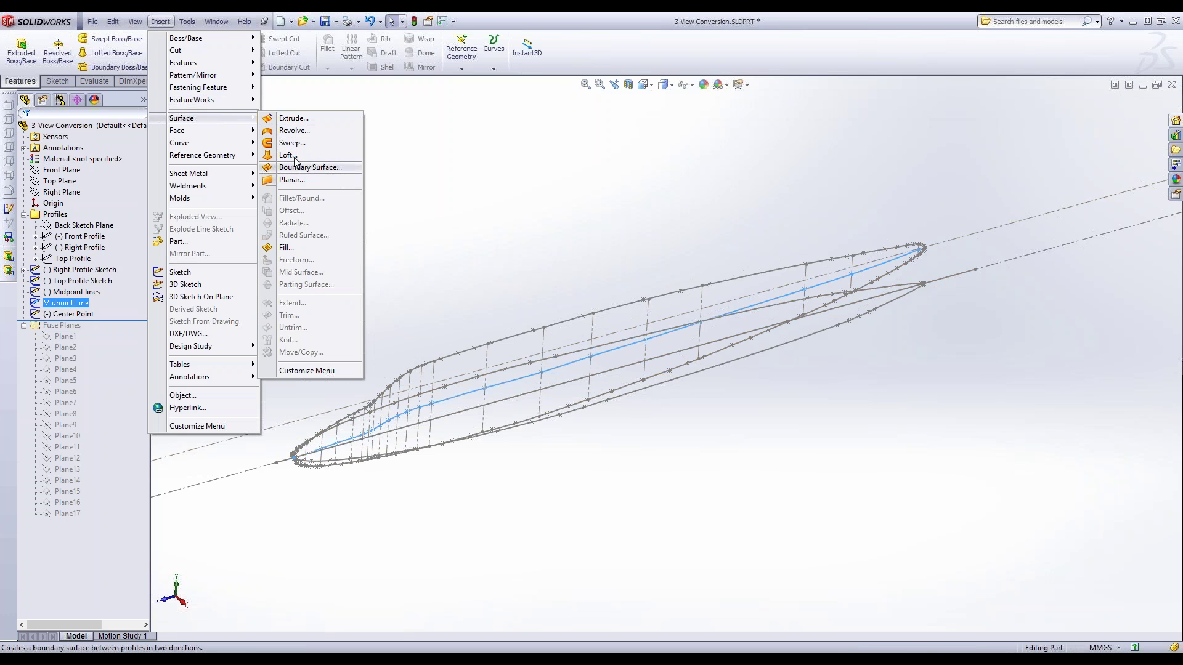
pyautogui.click(307, 119)
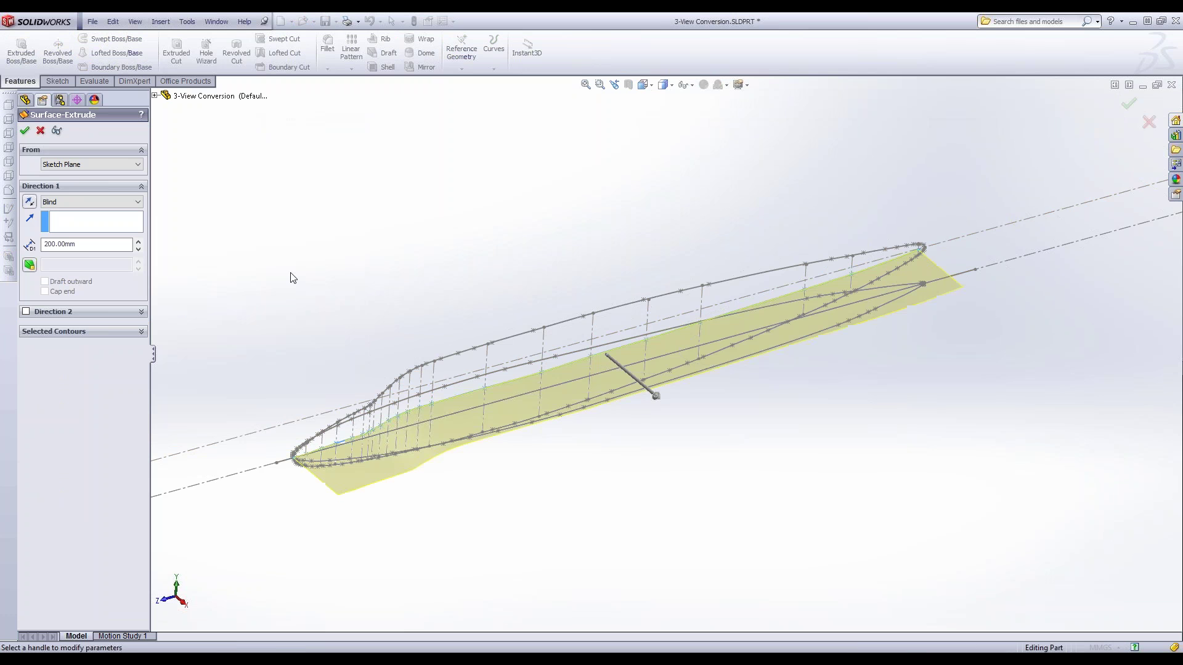
pyautogui.click(26, 312)
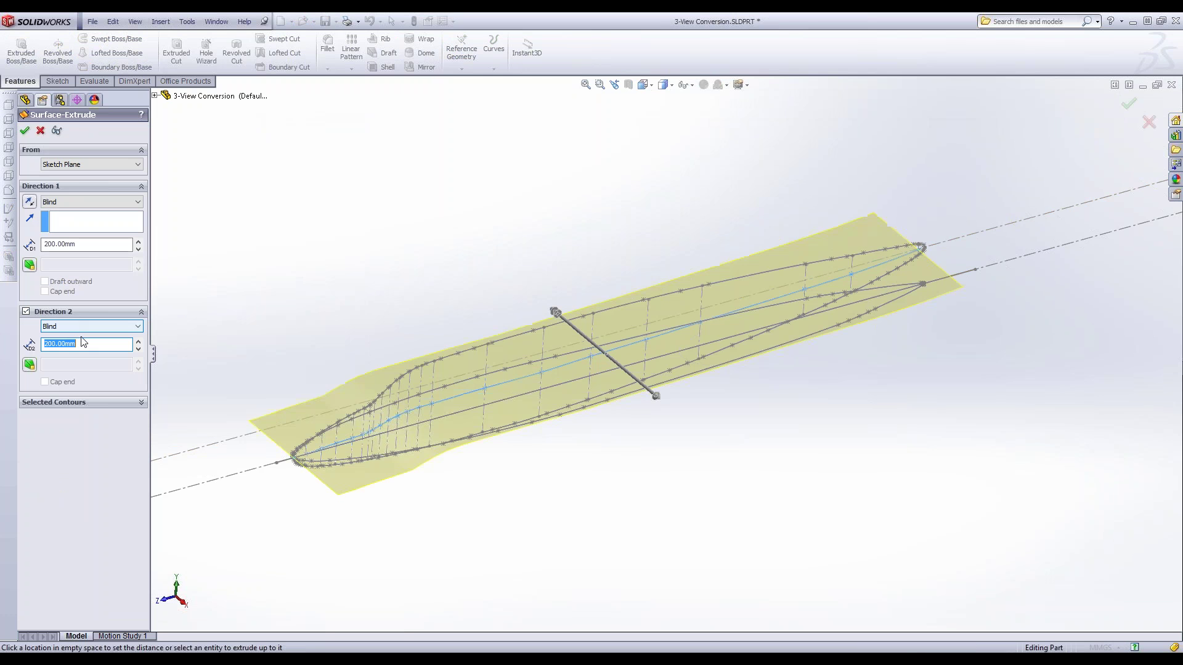
pyautogui.click(26, 132)
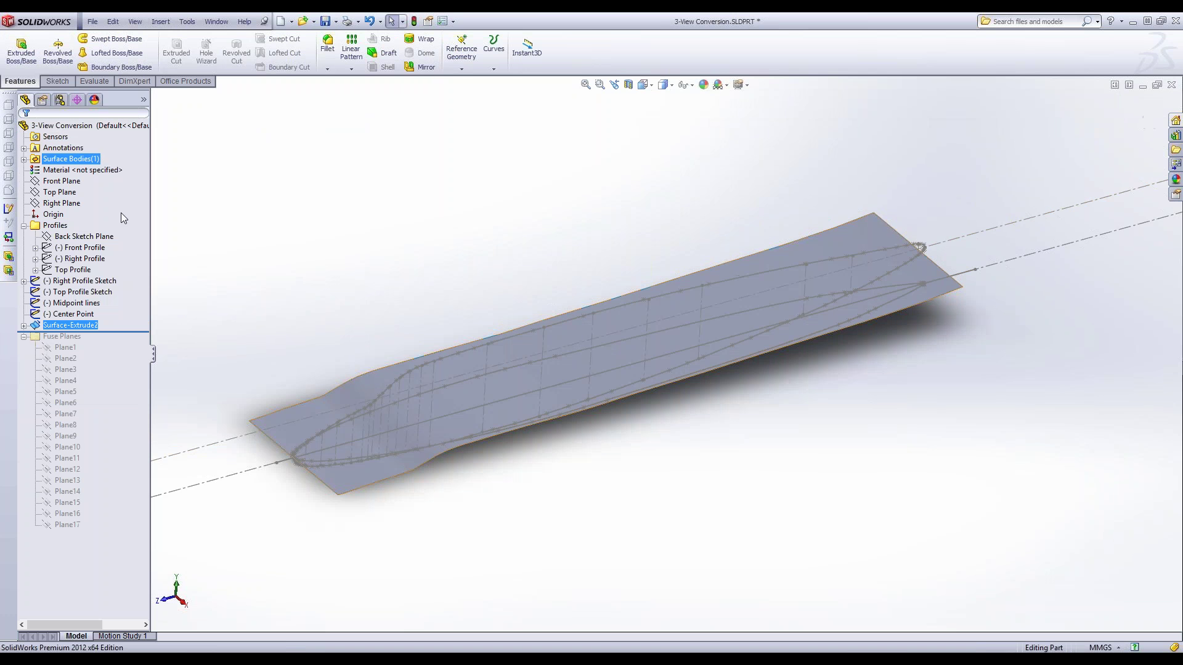
# - Trim the extruded midpoint surface with the Top Profile Sketch, removing the two regions outside the fuselage outline
pyautogui.moveTo(493, 354); pyautogui.dragTo(703, 521, button='middle')
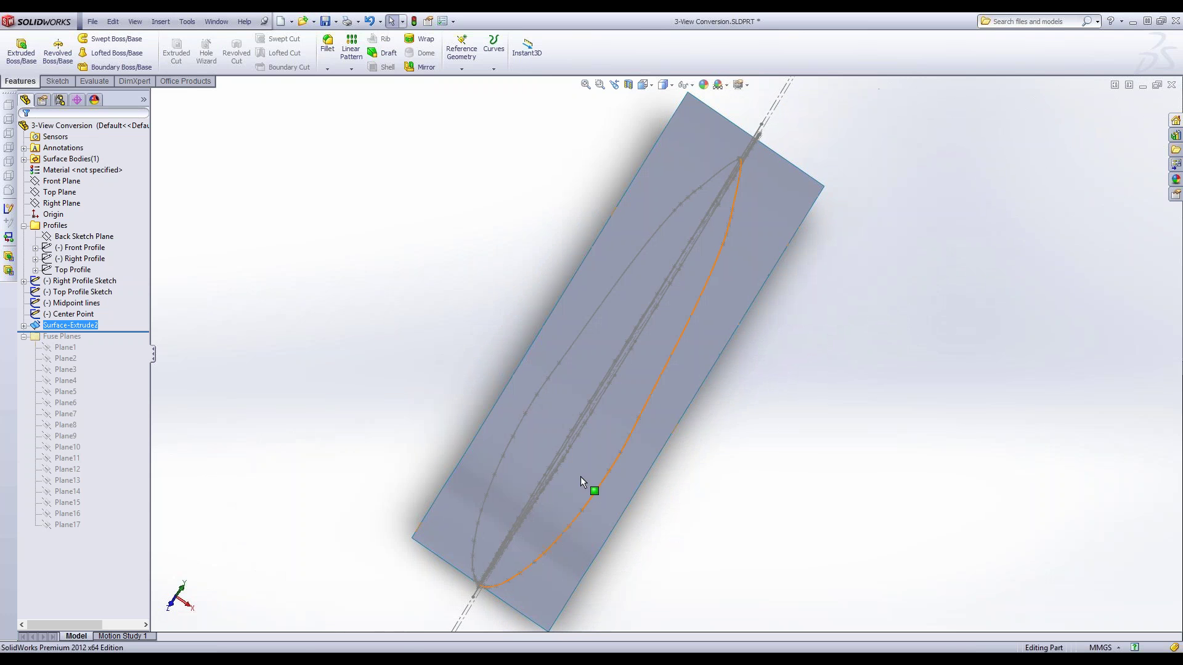
pyautogui.click(521, 421)
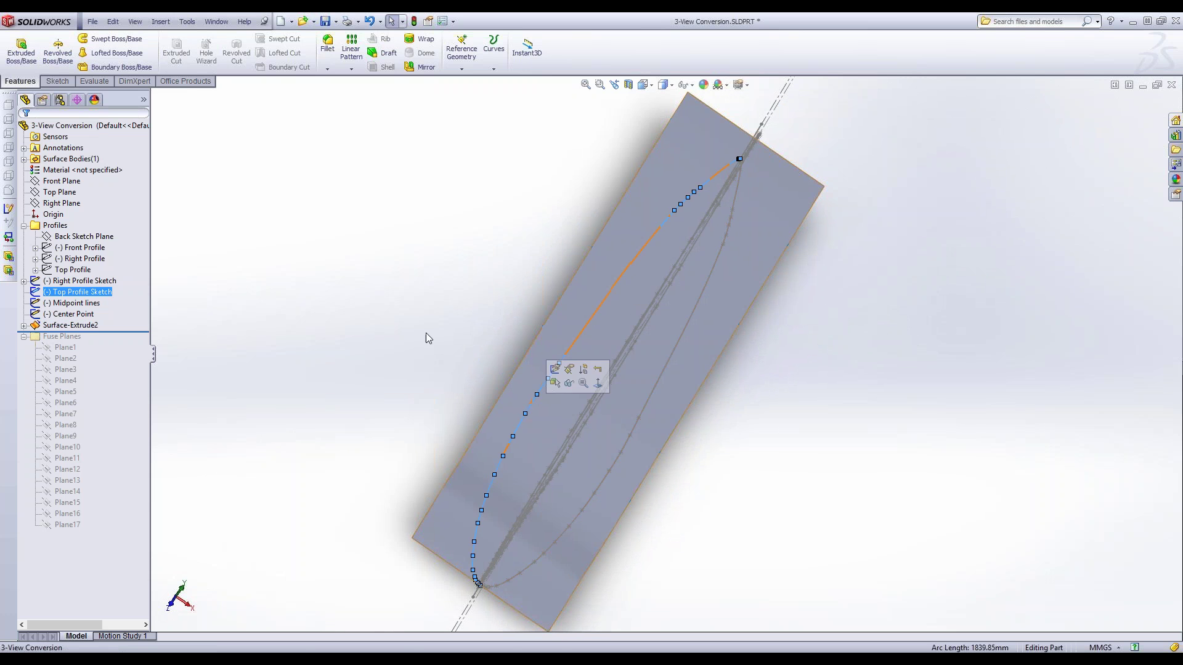
pyautogui.click(60, 293)
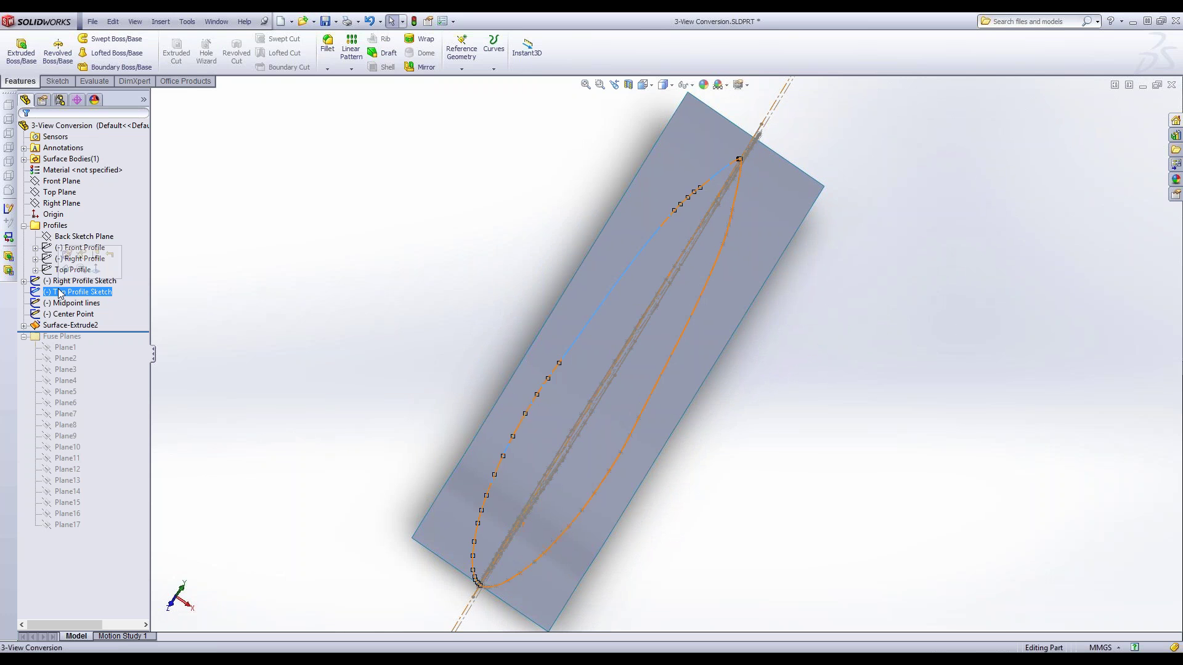
pyautogui.click(185, 21)
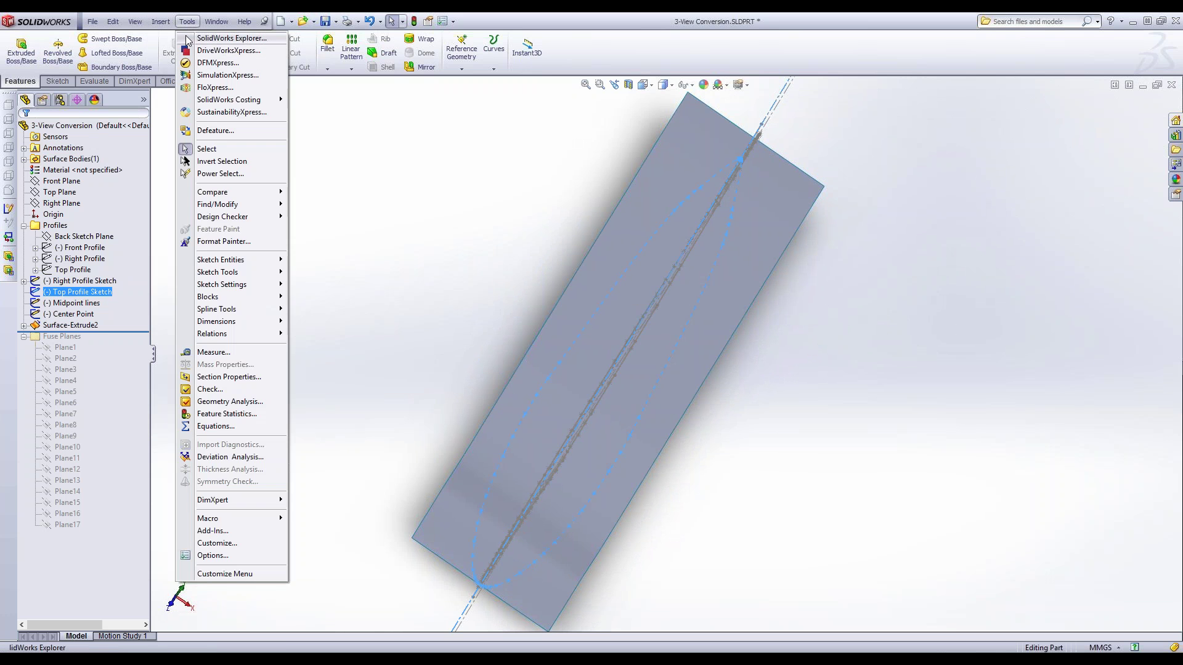
pyautogui.moveTo(161, 22)
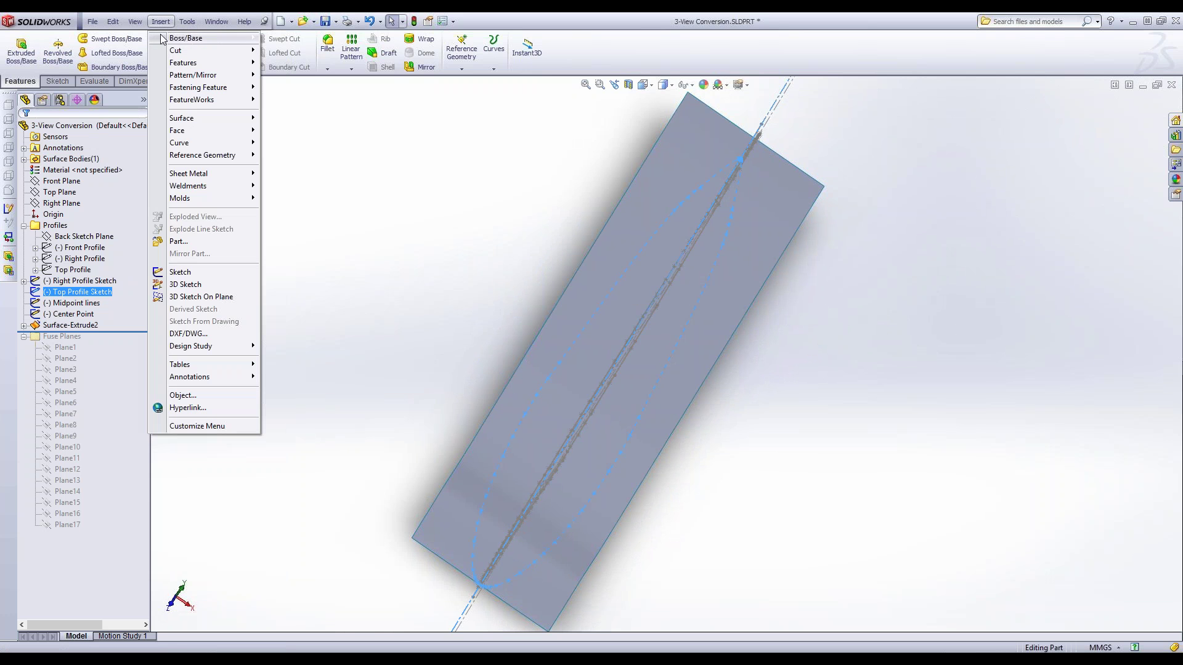
pyautogui.moveTo(207, 125)
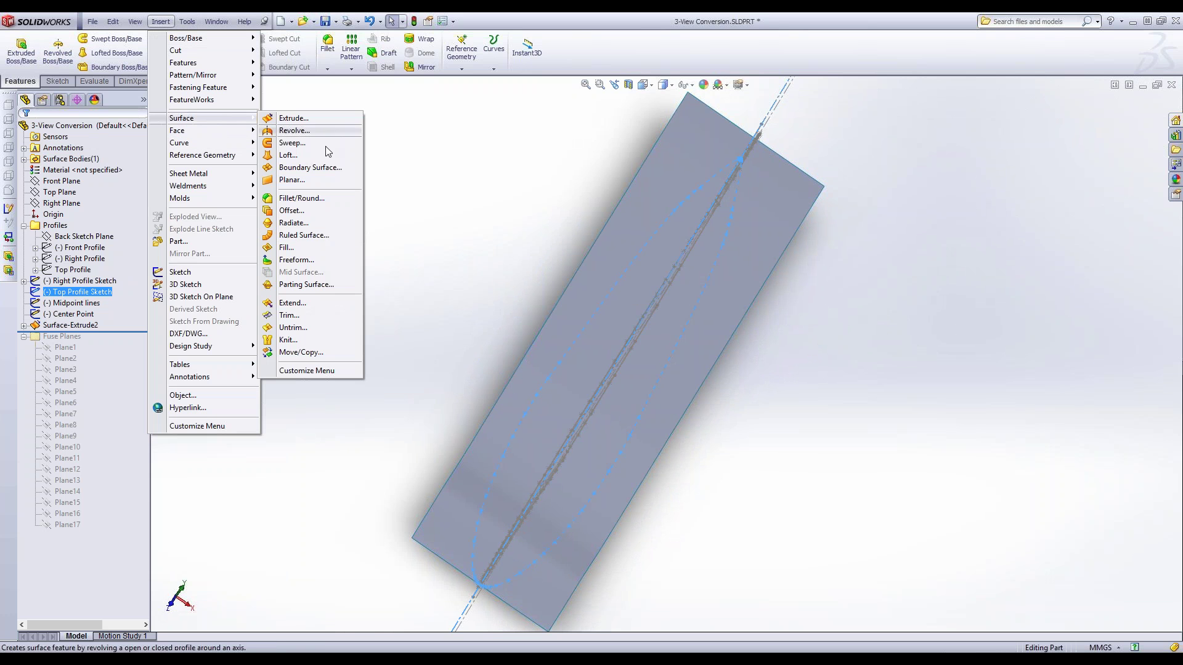
pyautogui.click(290, 316)
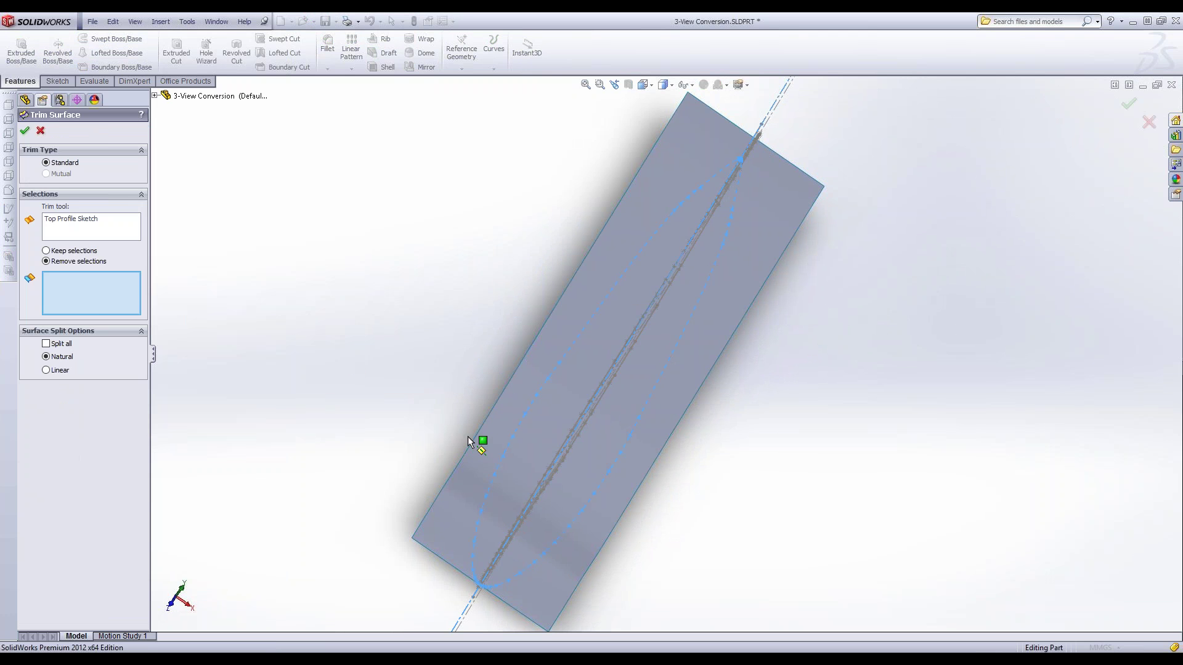
pyautogui.click(485, 442)
pyautogui.click(564, 600)
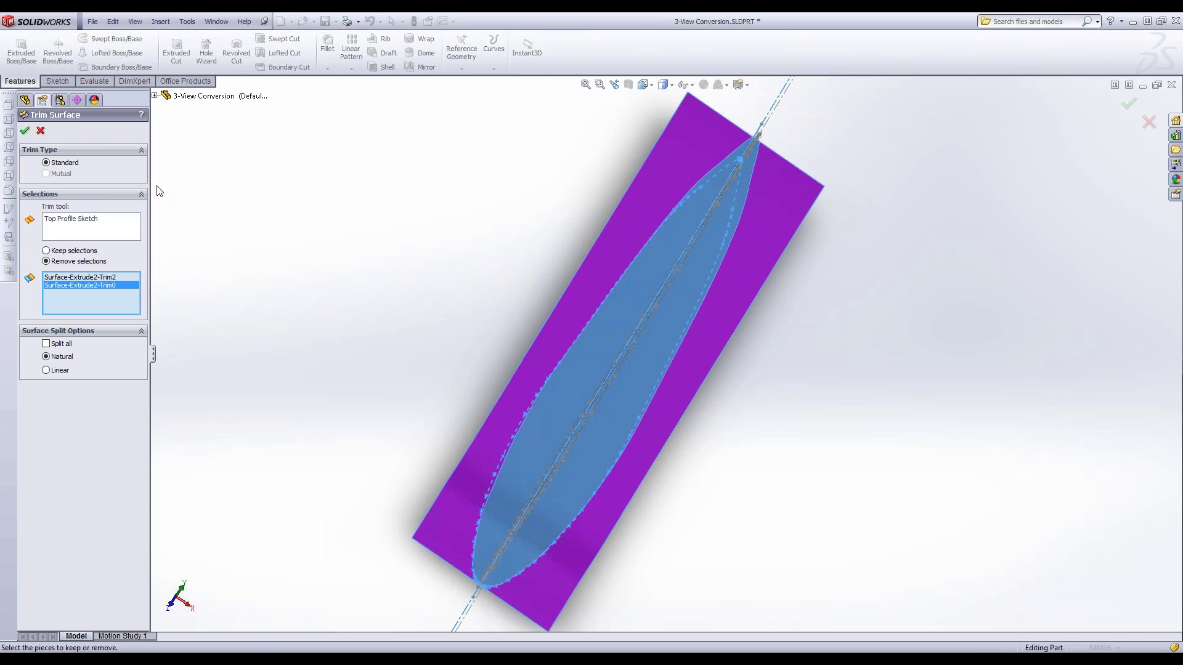
pyautogui.click(25, 131)
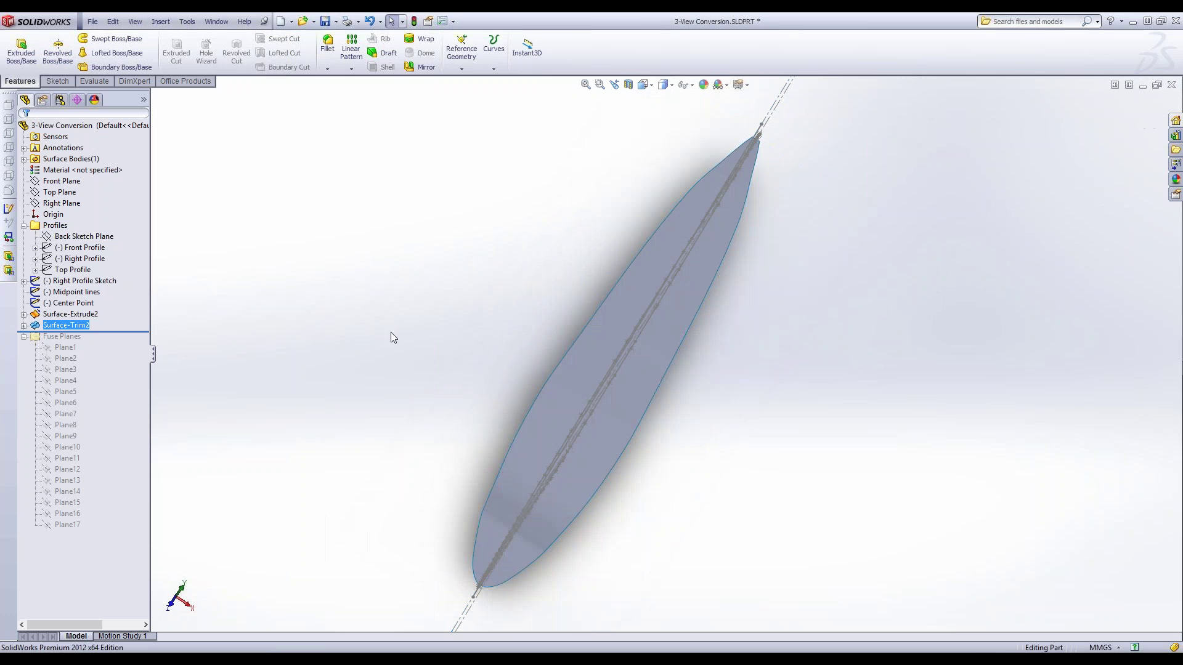
# - Examine the trimmed midpoint surface from above, from the side and in isometric view against the side profile
pyautogui.moveTo(427, 382); pyautogui.dragTo(310, 283, button='middle')
pyautogui.moveTo(770, 355); pyautogui.dragTo(490, 493, button='middle')
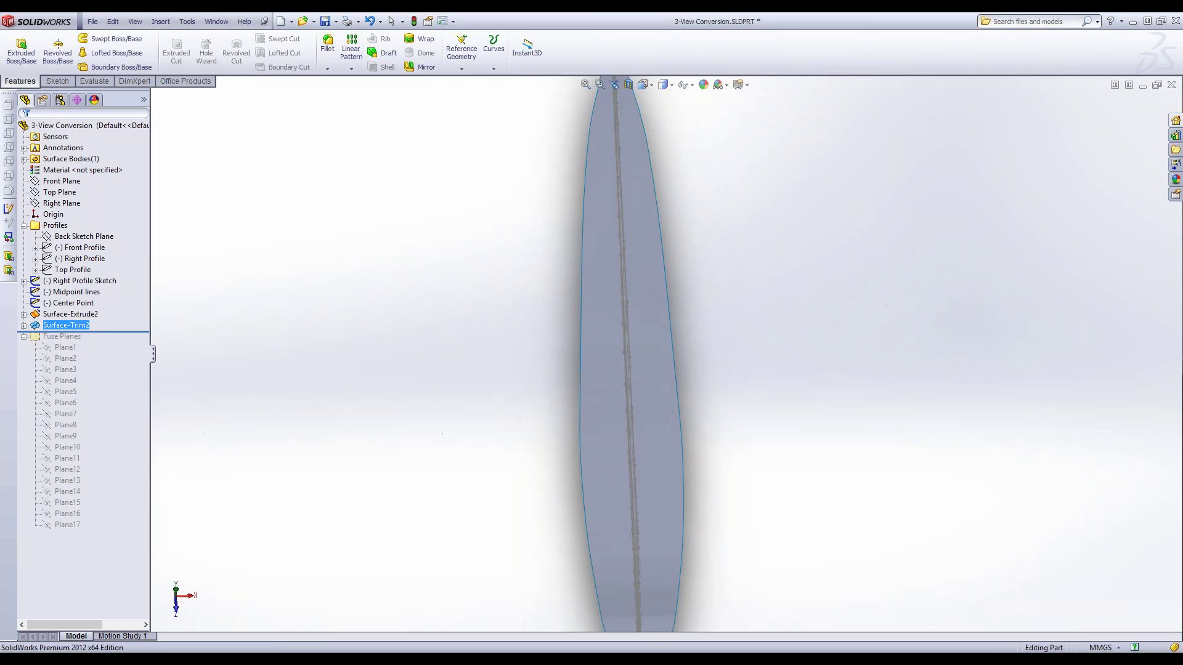
pyautogui.scroll(2, 623, 475)
pyautogui.scroll(-2, 623, 474)
pyautogui.moveTo(628, 469); pyautogui.dragTo(656, 385, button='middle')
pyautogui.scroll(3, 656, 385)
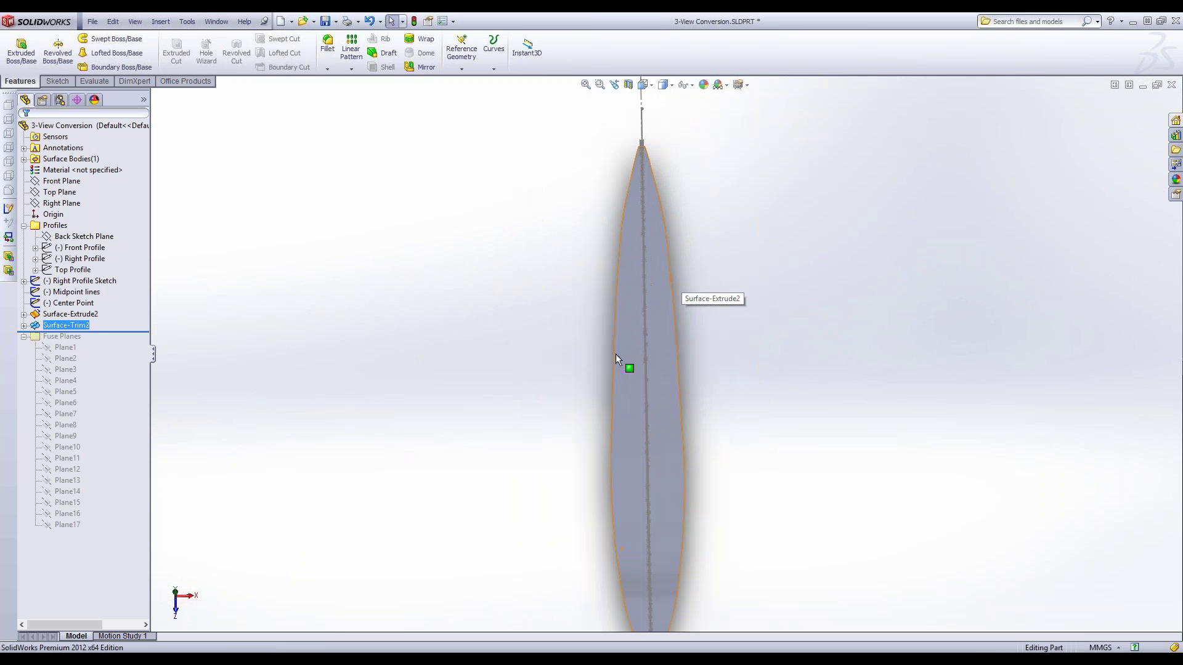
pyautogui.moveTo(560, 401); pyautogui.dragTo(456, 253, button='middle')
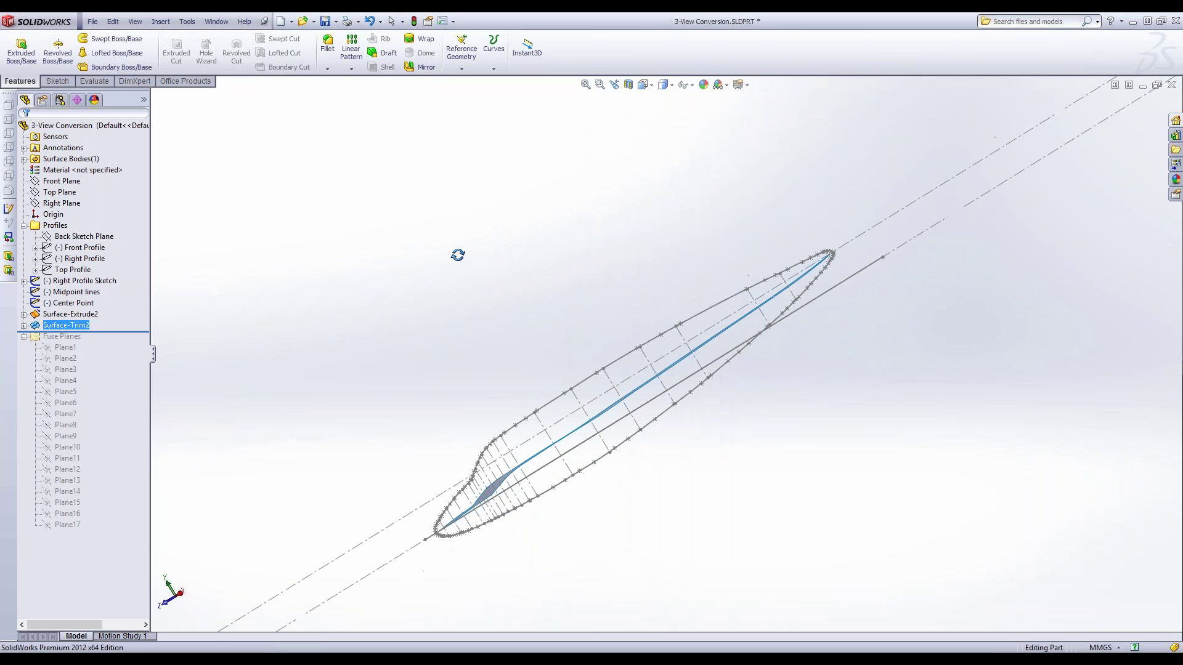
pyautogui.press('space')
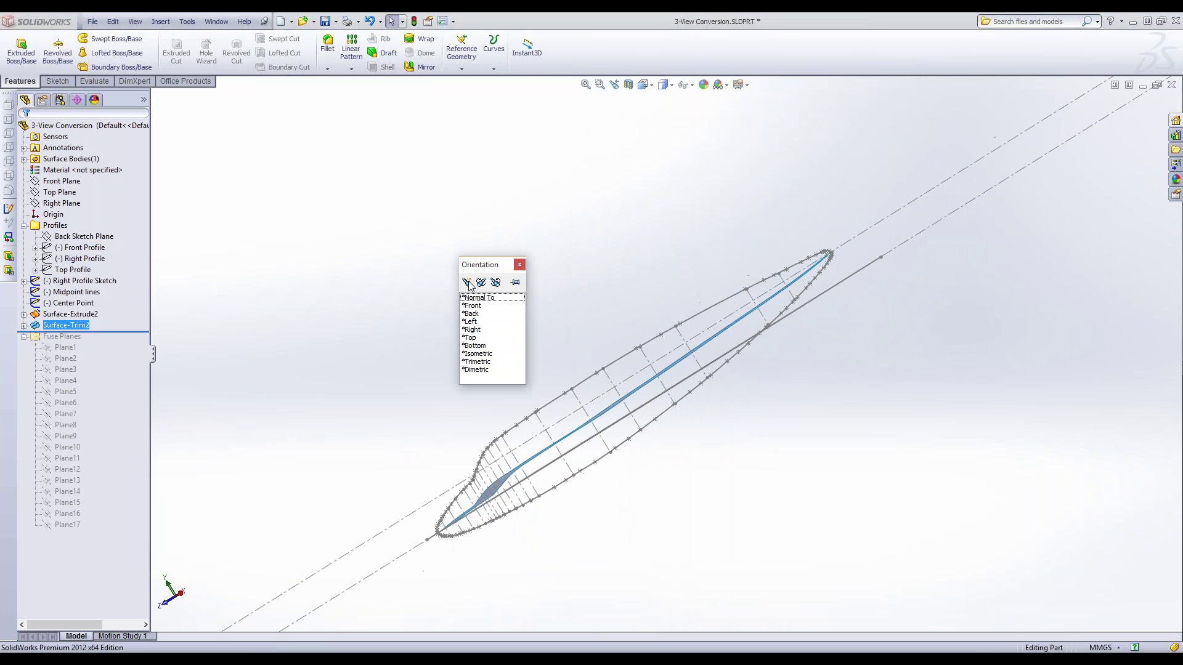
pyautogui.click(478, 353)
pyautogui.moveTo(446, 441)
pyautogui.mouseDown(button='middle')
pyautogui.moveTo(439, 420)
pyautogui.moveTo(483, 388)
pyautogui.moveTo(634, 346)
pyautogui.moveTo(620, 336)
pyautogui.mouseUp(button='middle')
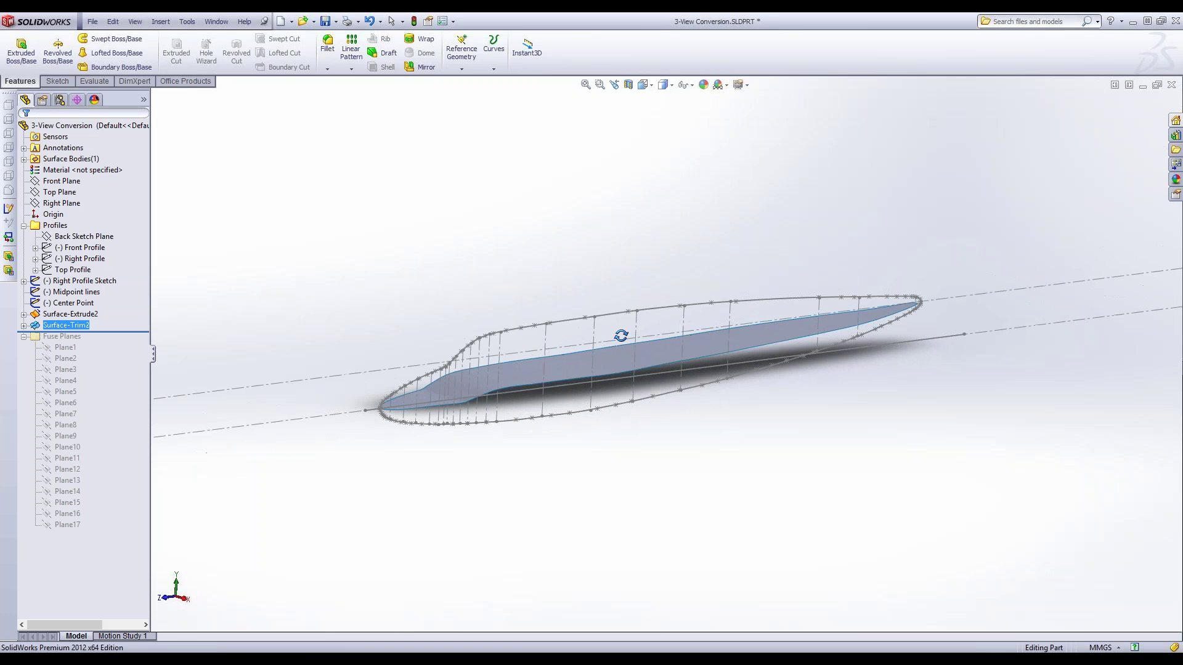
# - Extrude the Center Point sketch as a vertical surface, blind 200 mm in both directions
pyautogui.click(73, 302)
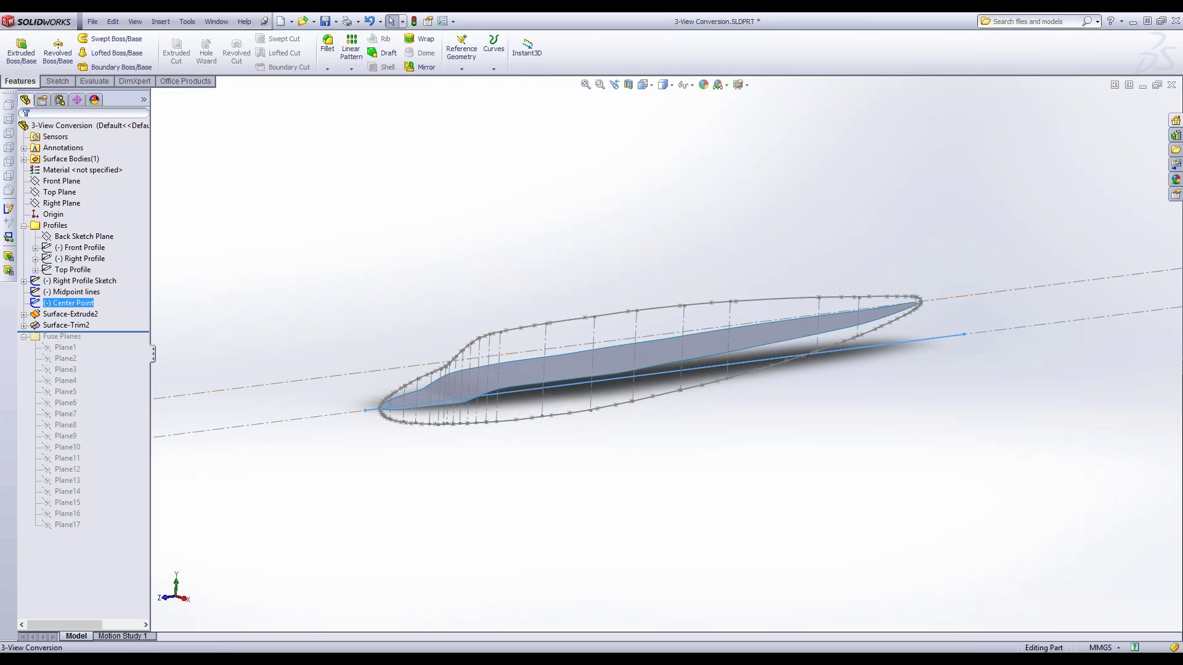
pyautogui.moveTo(363, 376); pyautogui.dragTo(320, 437, button='middle')
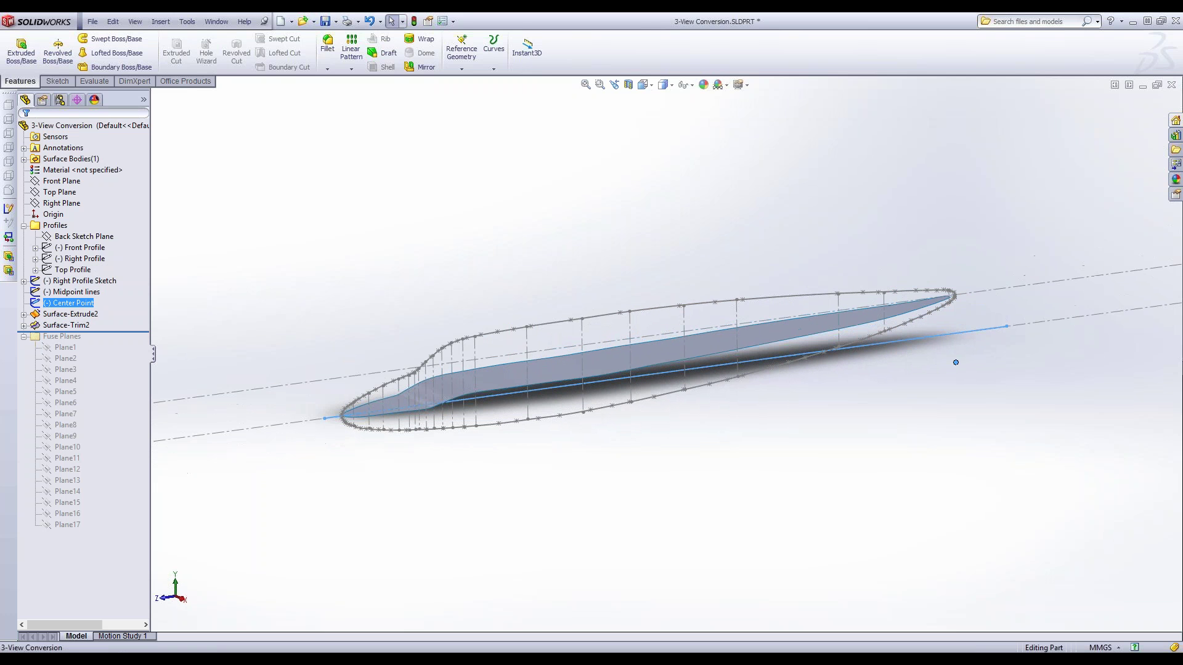
pyautogui.click(182, 23)
pyautogui.click(185, 22)
pyautogui.click(160, 21)
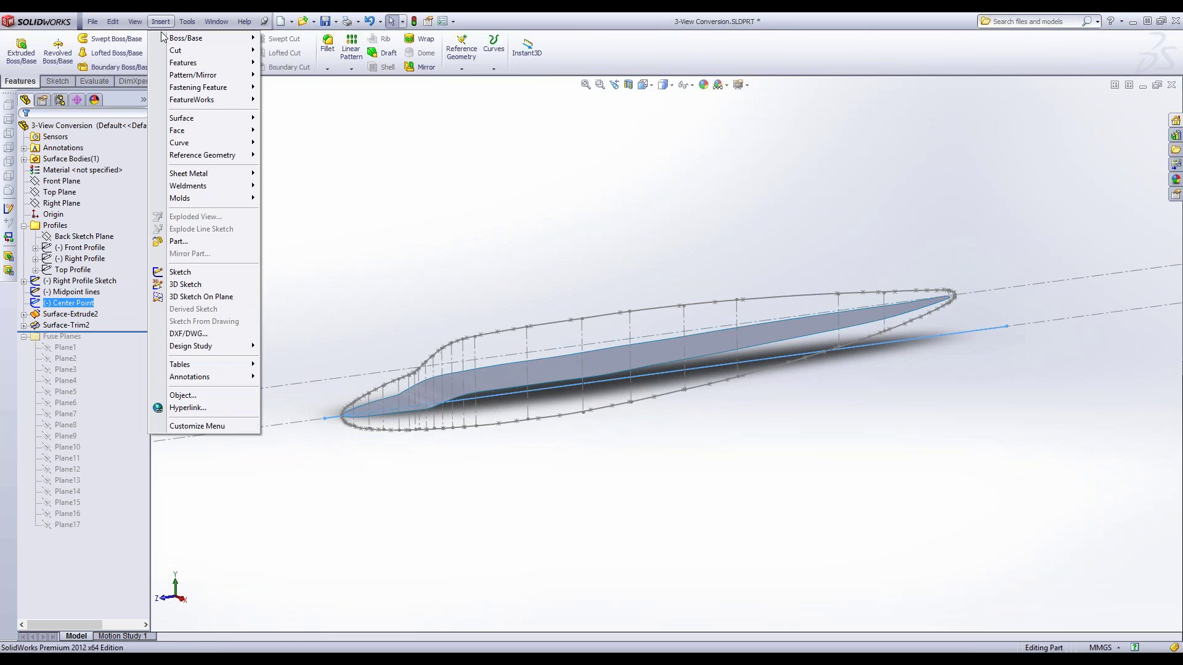
pyautogui.moveTo(202, 120)
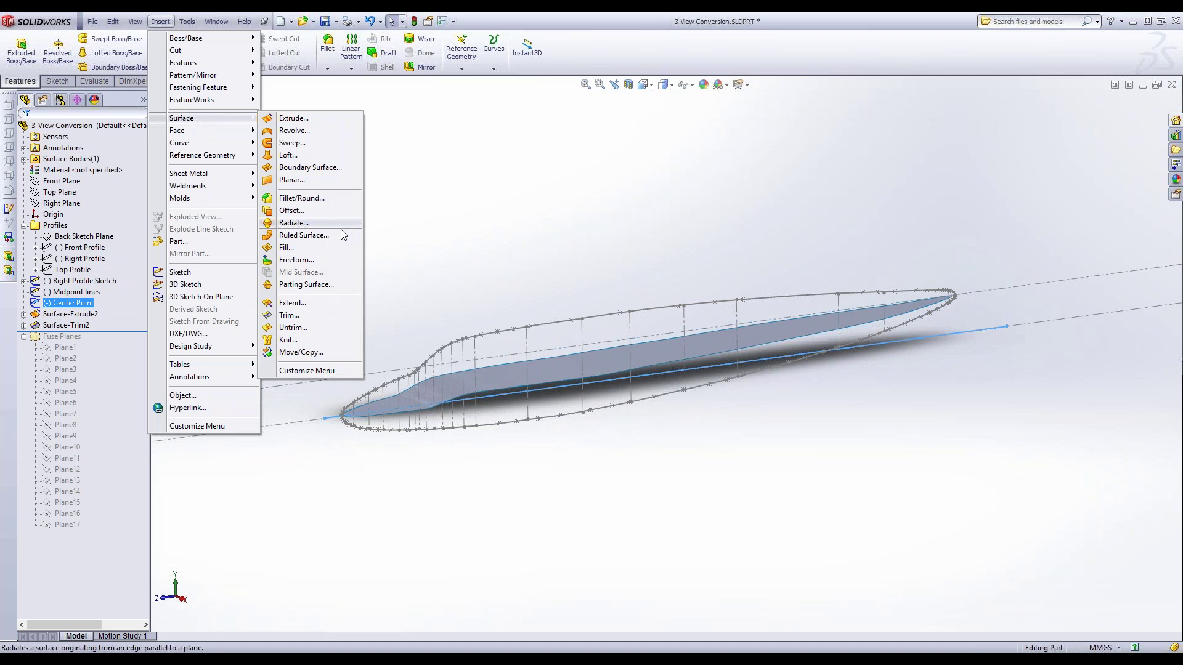
pyautogui.click(306, 121)
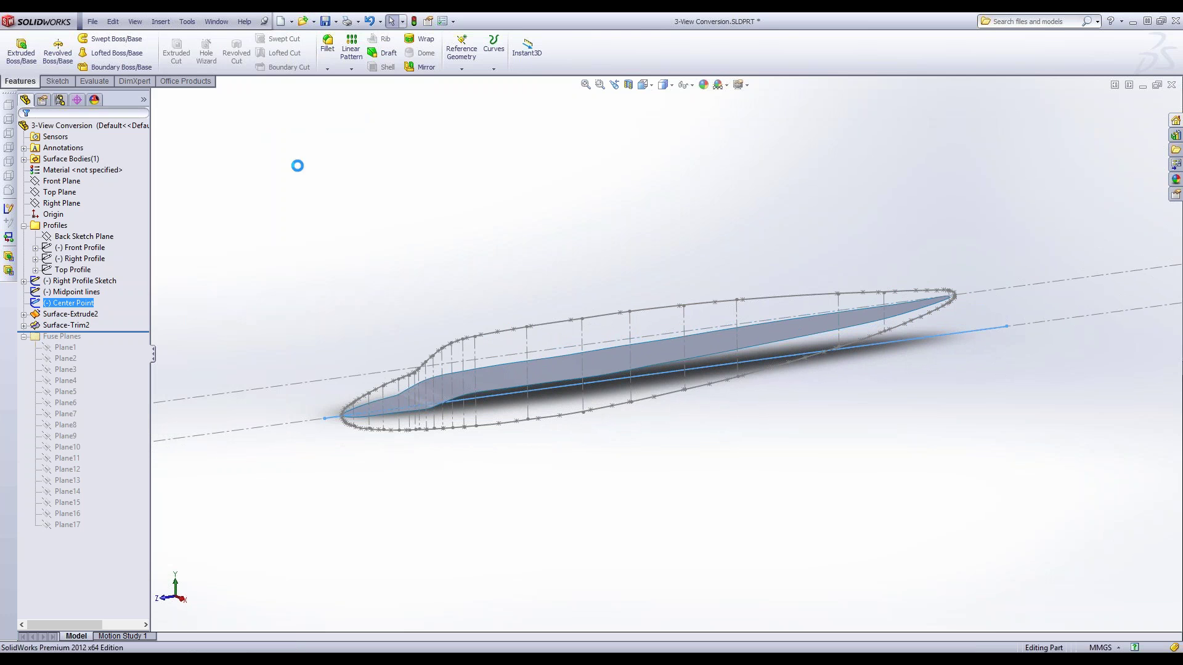
pyautogui.click(25, 312)
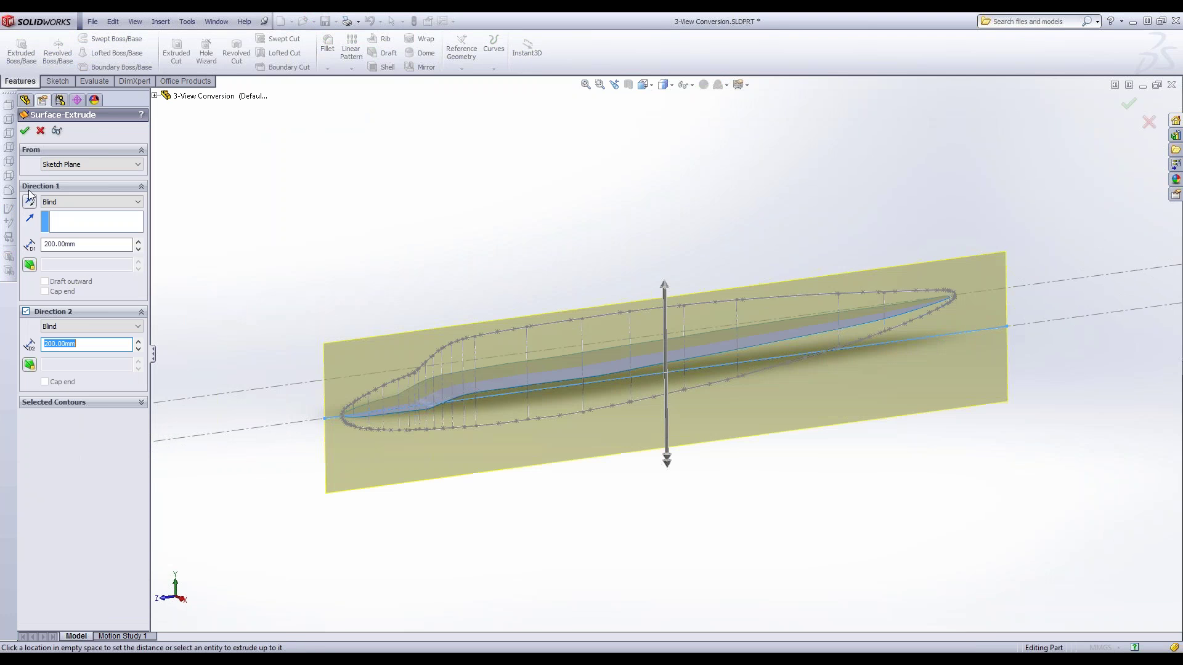
pyautogui.click(25, 131)
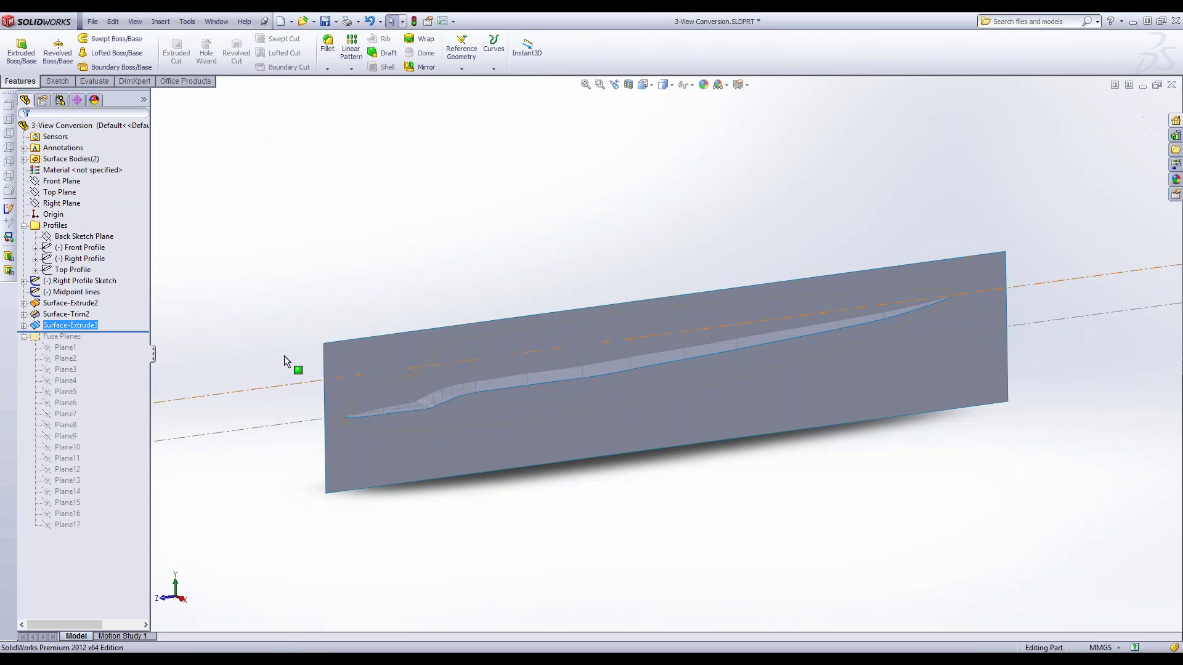
# - Hide the Midpoint lines sketch and select the Right Profile Sketch
pyautogui.keyDown('ctrl'); pyautogui.click(86, 305); pyautogui.keyUp('ctrl')
pyautogui.keyDown('ctrl'); pyautogui.click(82, 303); pyautogui.keyUp('ctrl')
pyautogui.keyDown('ctrl'); pyautogui.click(49, 293); pyautogui.keyUp('ctrl')
pyautogui.keyDown('ctrl'); pyautogui.click(61, 293); pyautogui.keyUp('ctrl')
pyautogui.keyDown('ctrl'); pyautogui.click(64, 281); pyautogui.keyUp('ctrl')
pyautogui.click(64, 292)
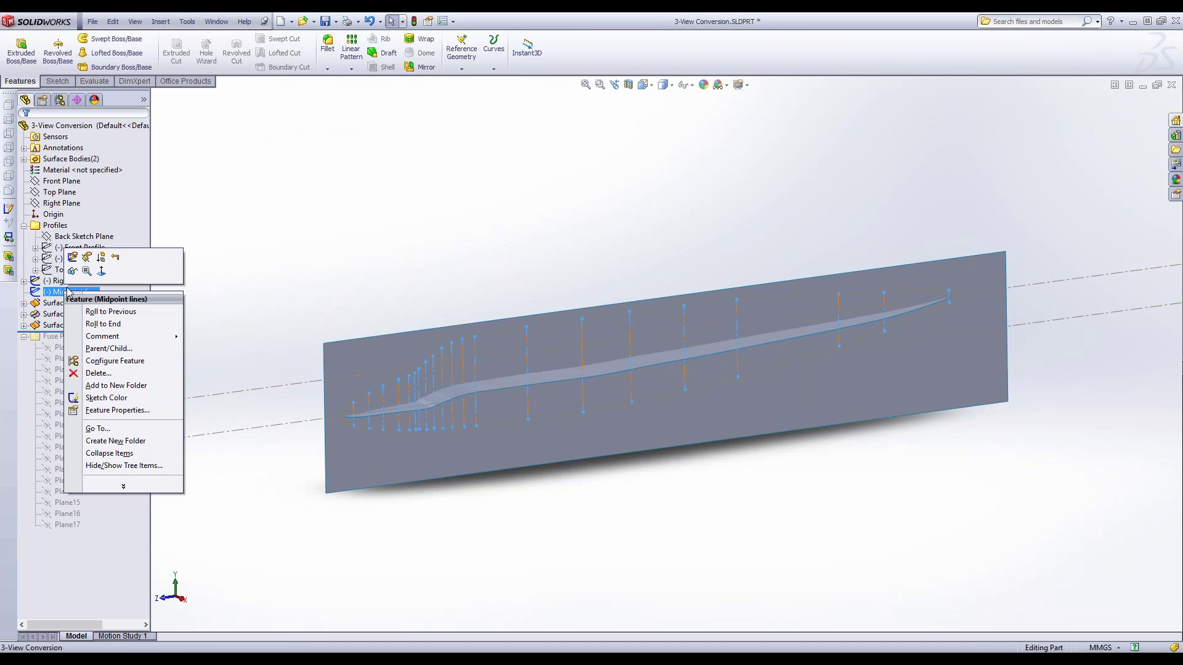
pyautogui.rightClick(66, 292)
pyautogui.click(69, 273)
pyautogui.click(80, 281)
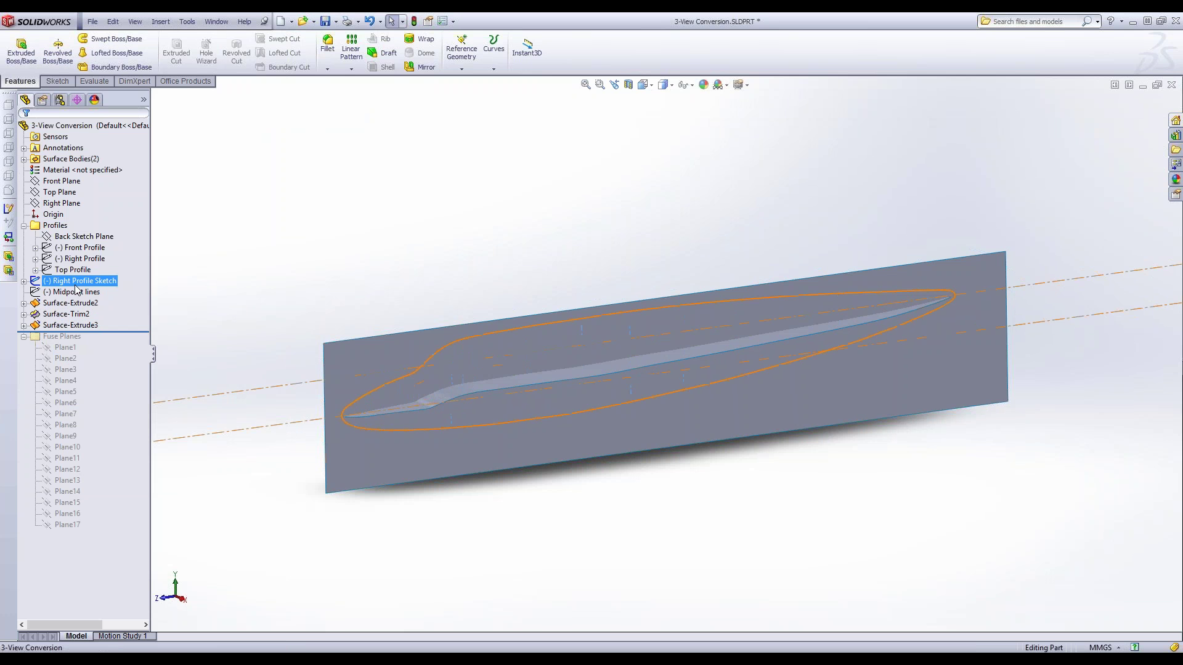
# - Trim the vertical center surface with the Right Profile Sketch, removing the region outside the fuselage side outline
pyautogui.click(187, 21)
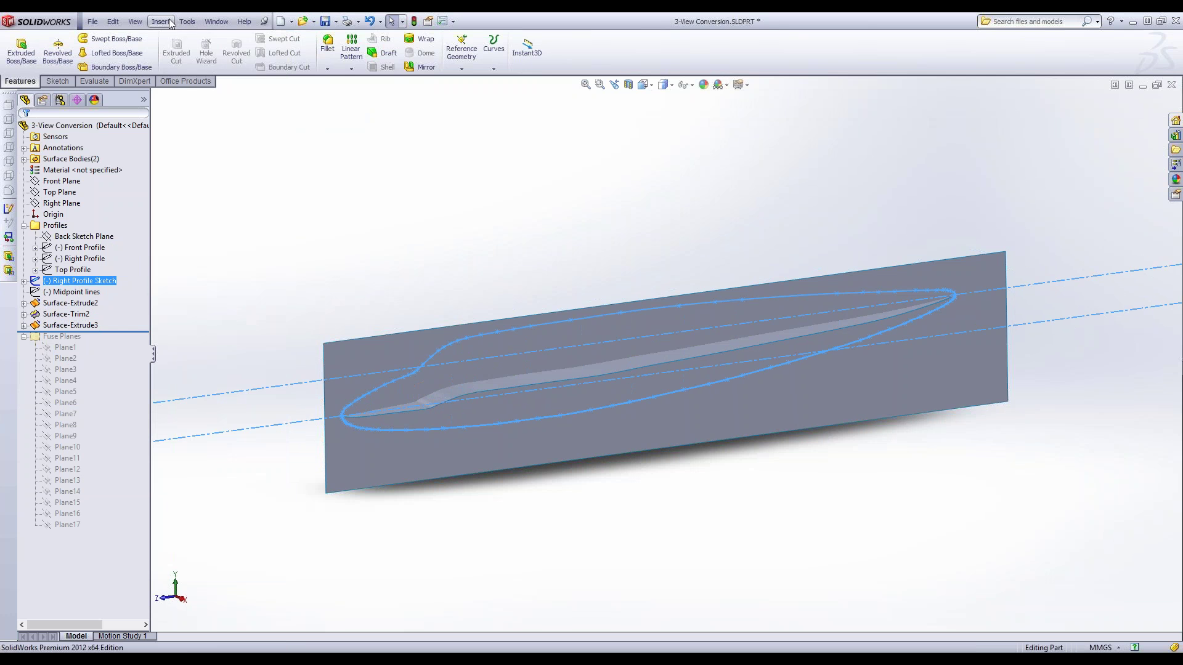
pyautogui.click(161, 22)
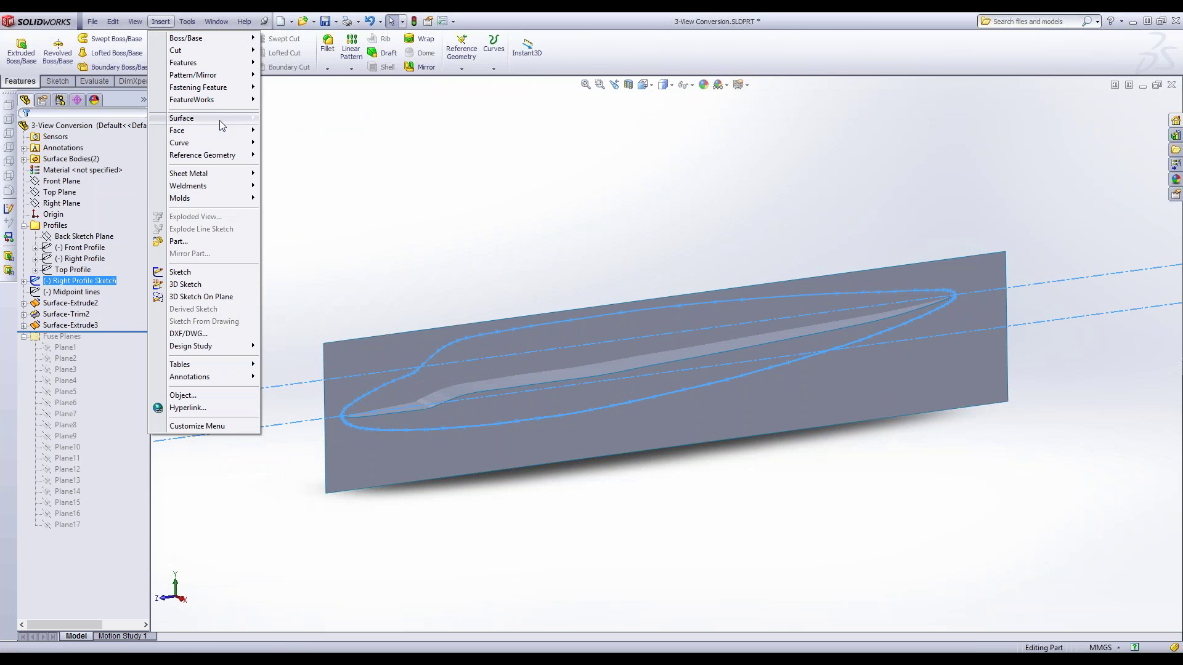
pyautogui.moveTo(209, 118)
pyautogui.click(306, 314)
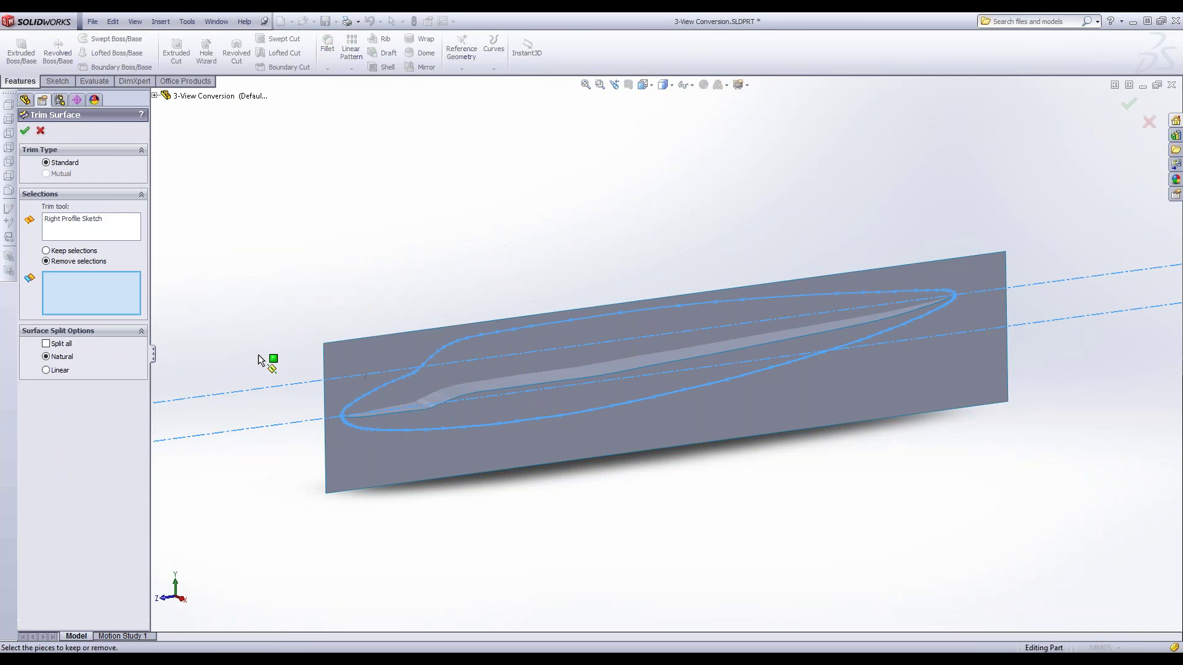
pyautogui.click(360, 478)
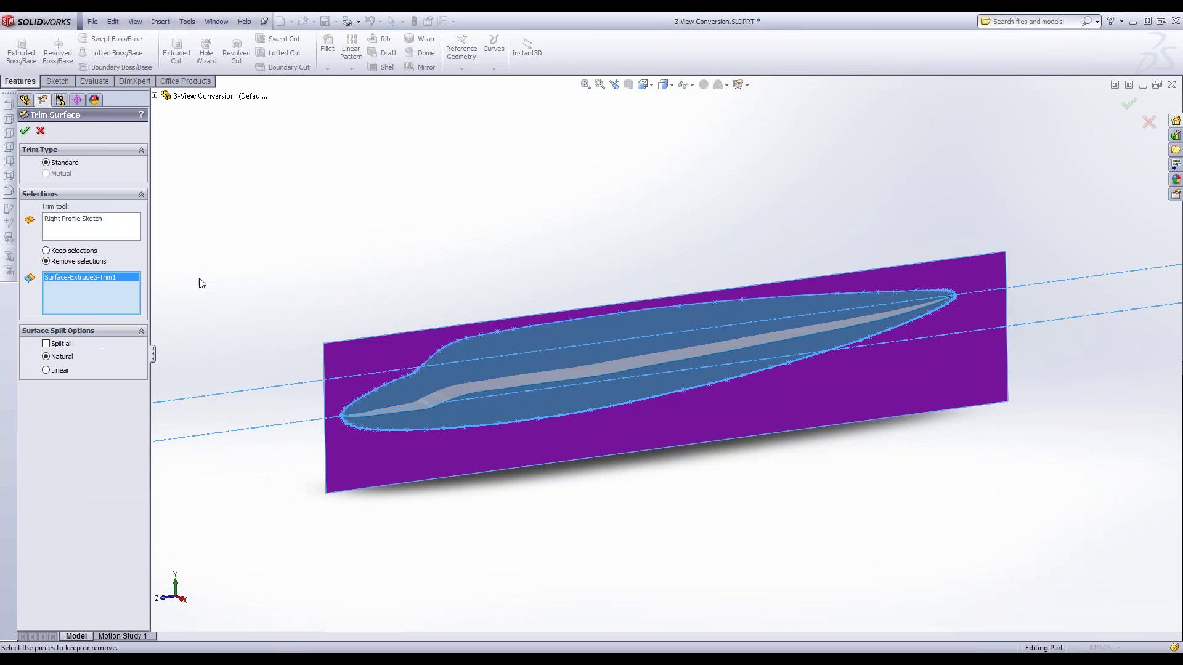
pyautogui.press('Return')
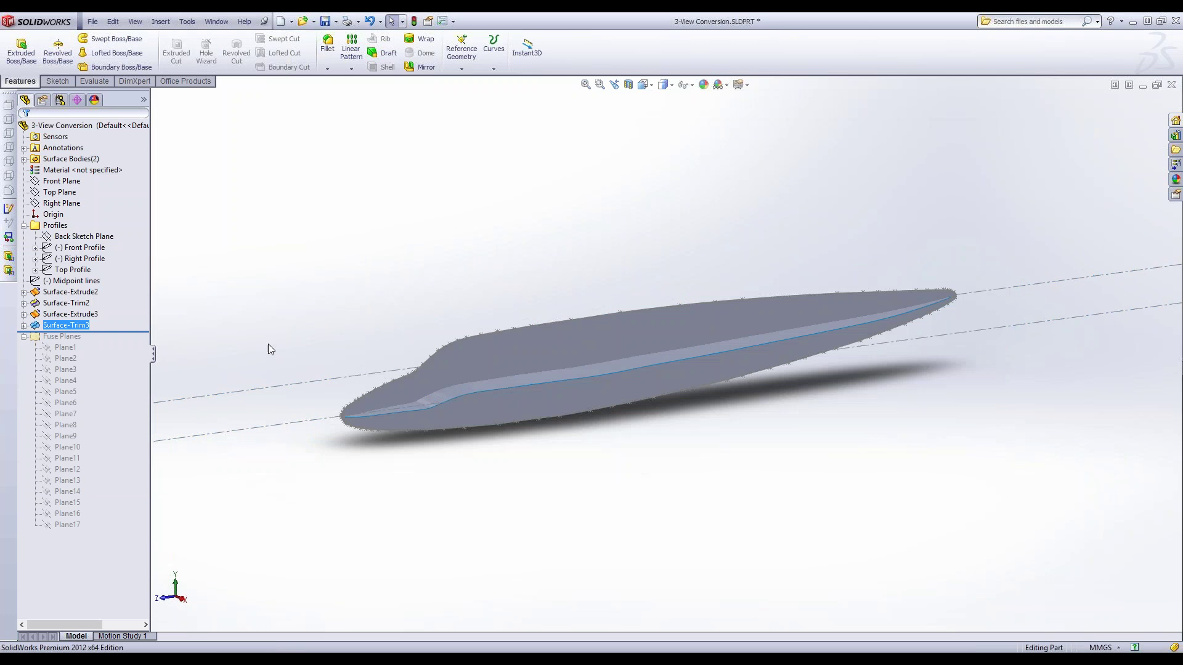
# - Examine the two crossing trimmed surfaces up close and from several angles, ending in an isometric view
pyautogui.moveTo(267, 343); pyautogui.dragTo(333, 358, button='middle')
pyautogui.scroll(-3, 696, 339)
pyautogui.middleClick(696, 339)
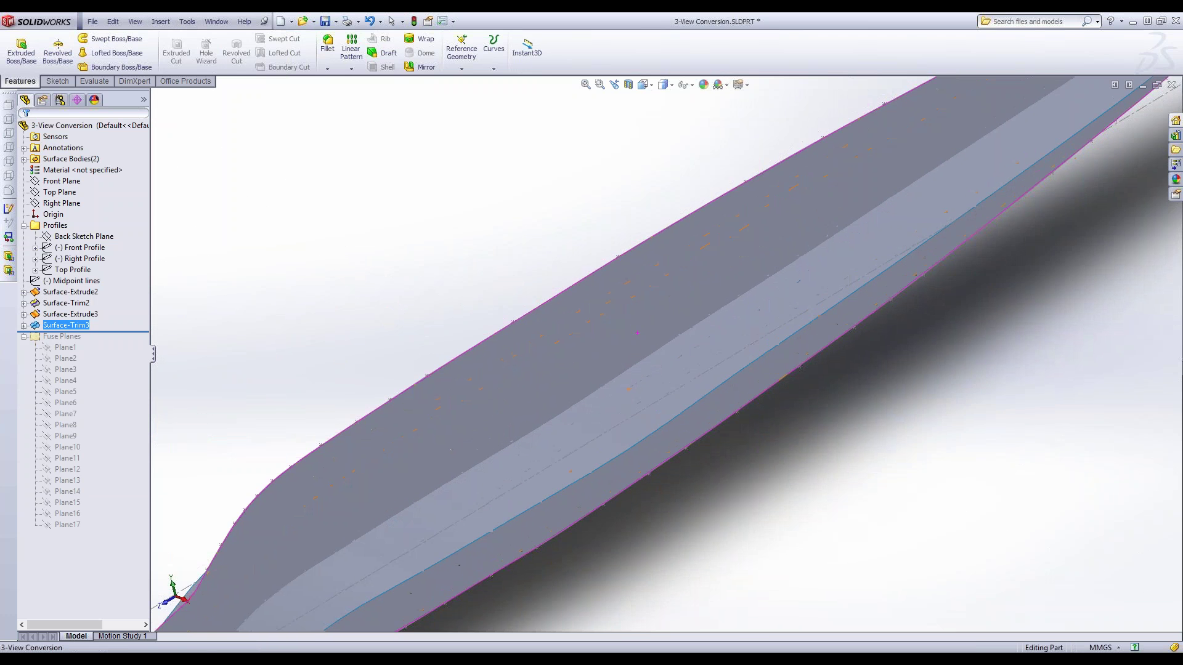
pyautogui.moveTo(696, 339); pyautogui.dragTo(636, 265, button='middle')
pyautogui.scroll(4, 634, 411)
pyautogui.moveTo(634, 411); pyautogui.dragTo(647, 459, button='middle')
pyautogui.moveTo(635, 363); pyautogui.dragTo(644, 137, button='middle')
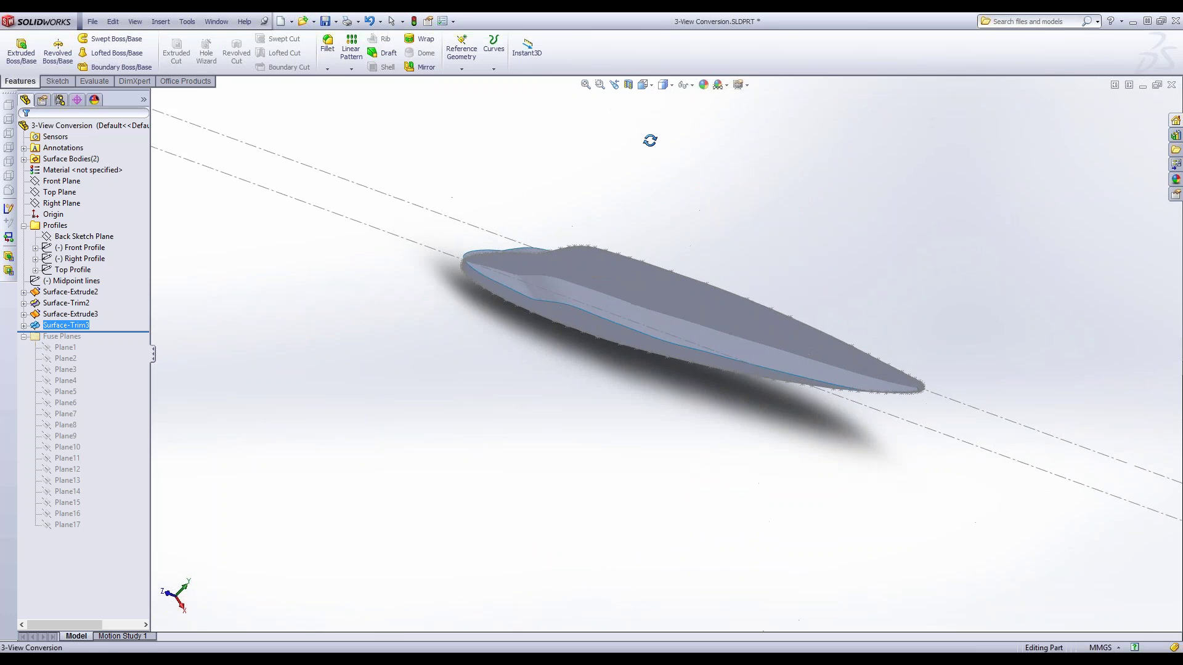
pyautogui.scroll(5, 896, 398)
pyautogui.moveTo(865, 318); pyautogui.dragTo(693, 311, button='middle')
pyautogui.scroll(6, 665, 353)
pyautogui.moveTo(395, 261); pyautogui.dragTo(441, 261, button='middle')
pyautogui.press('space')
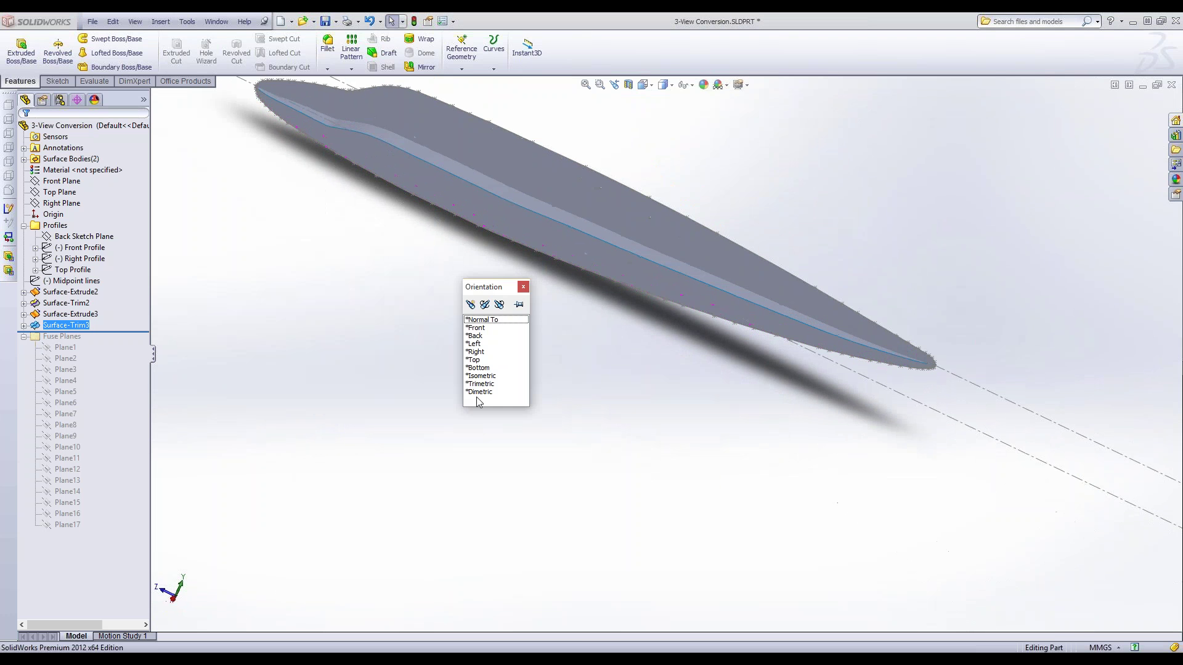
pyautogui.click(482, 376)
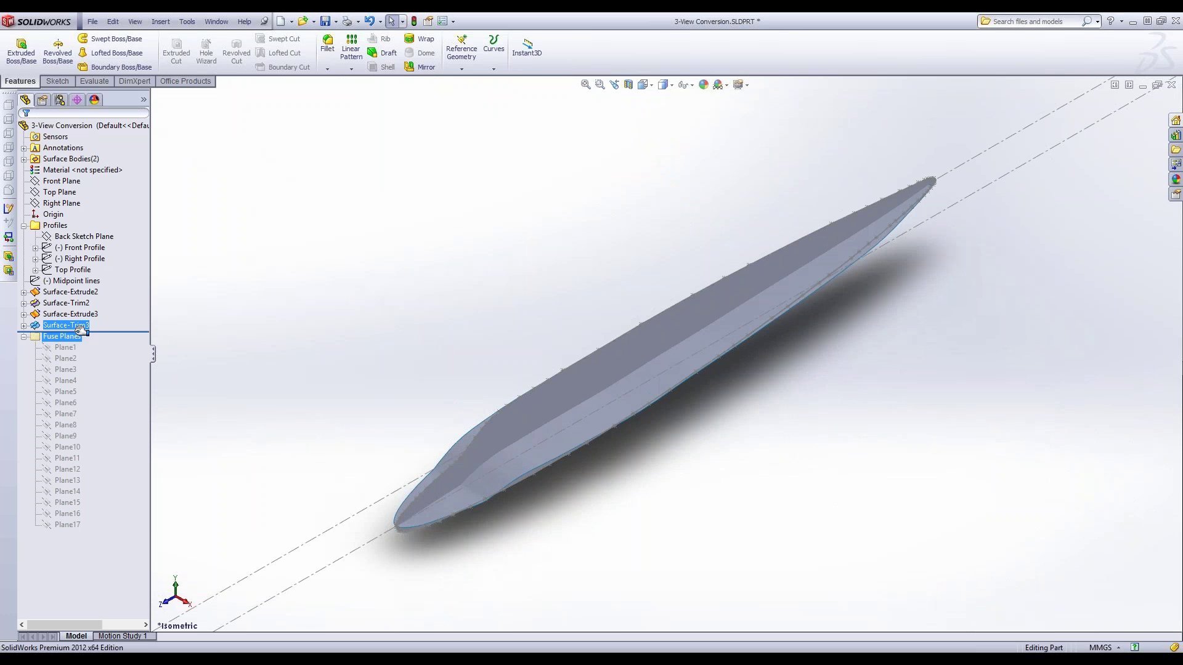
# - Roll the model history forward past the Fuse Planes folder to restore Plane1 through Plane17
pyautogui.moveTo(84, 331); pyautogui.dragTo(89, 533)
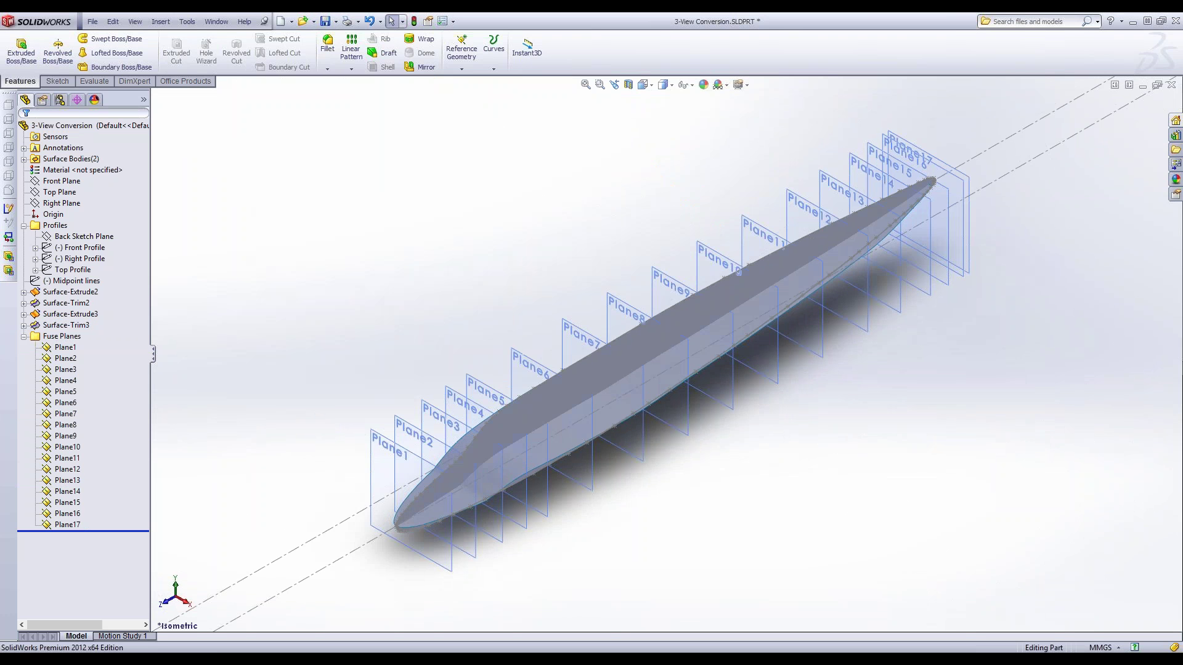
pyautogui.scroll(-1, 438, 505)
pyautogui.moveTo(439, 505); pyautogui.dragTo(435, 459, button='middle')
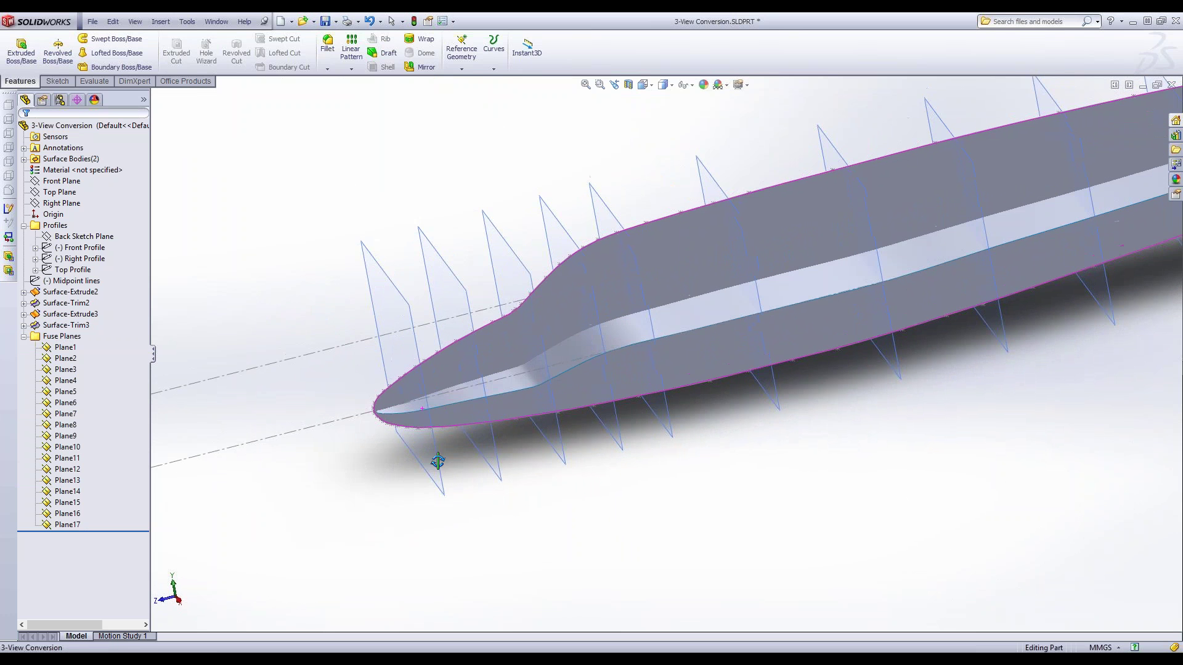
pyautogui.moveTo(397, 364); pyautogui.dragTo(446, 356, button='middle')
# - Sketch intersection curves on Plane1 from the faces of both trimmed surfaces, and finish the sketch
pyautogui.click(388, 265)
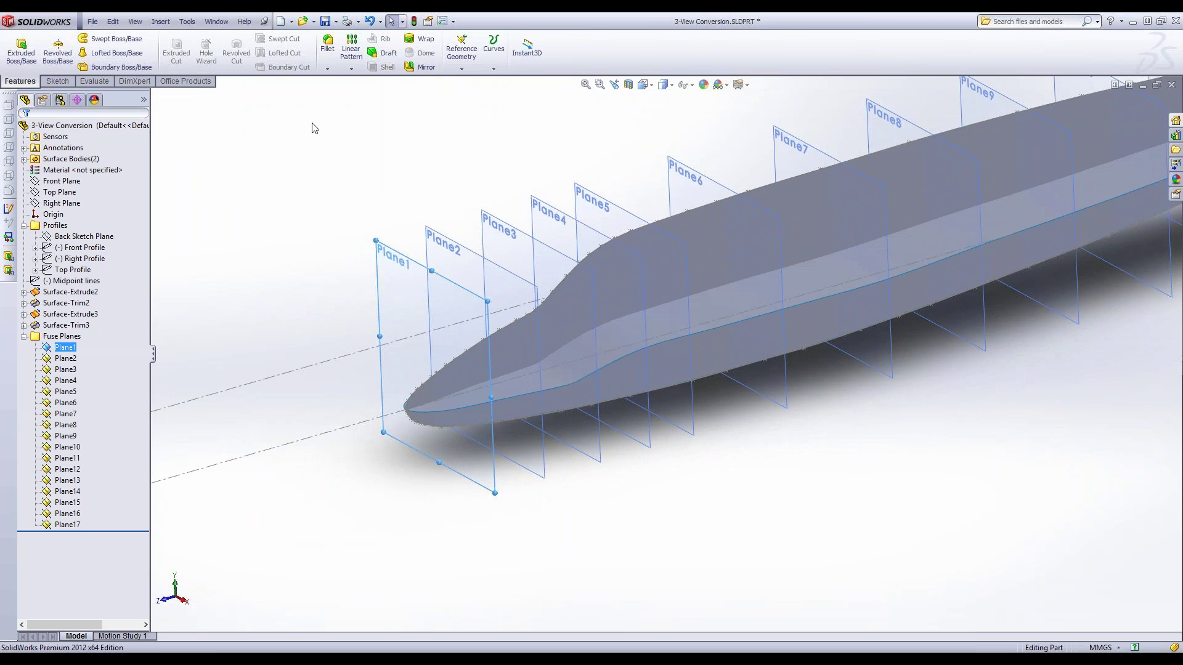
pyautogui.click(56, 83)
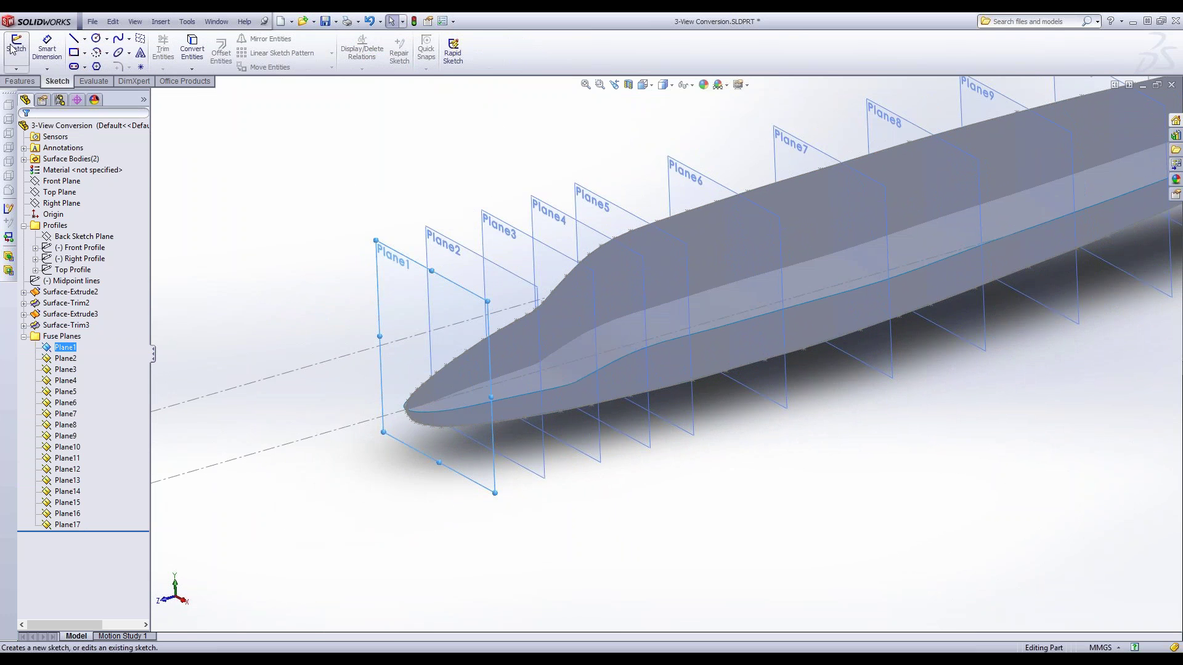
pyautogui.click(193, 69)
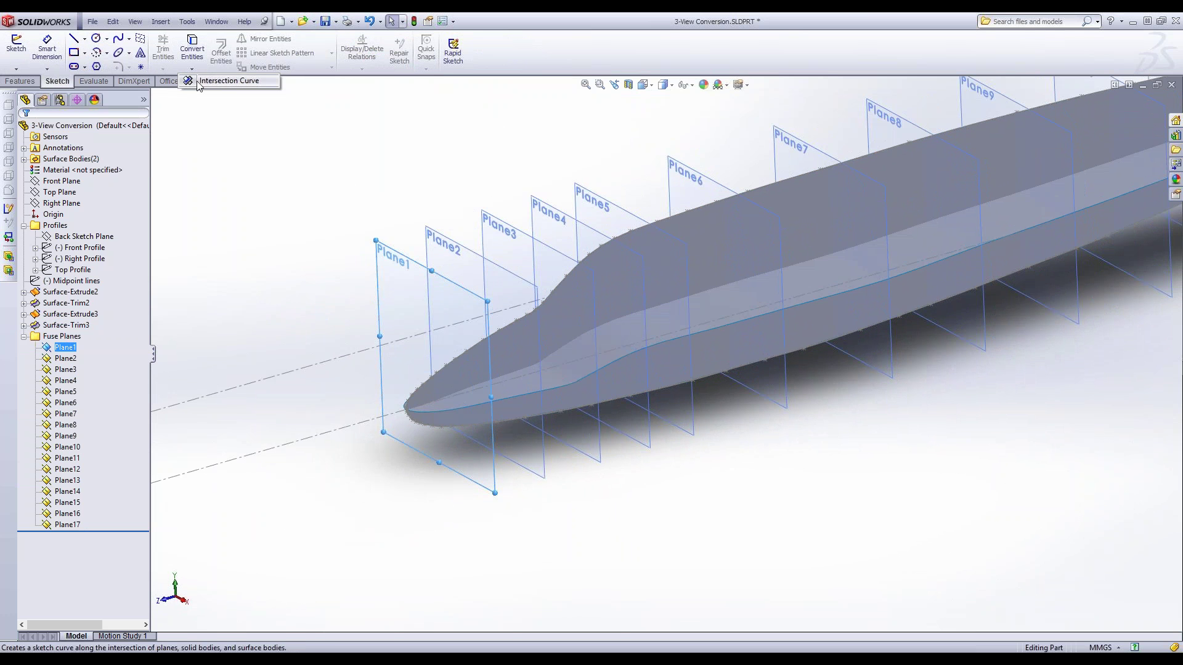
pyautogui.click(202, 82)
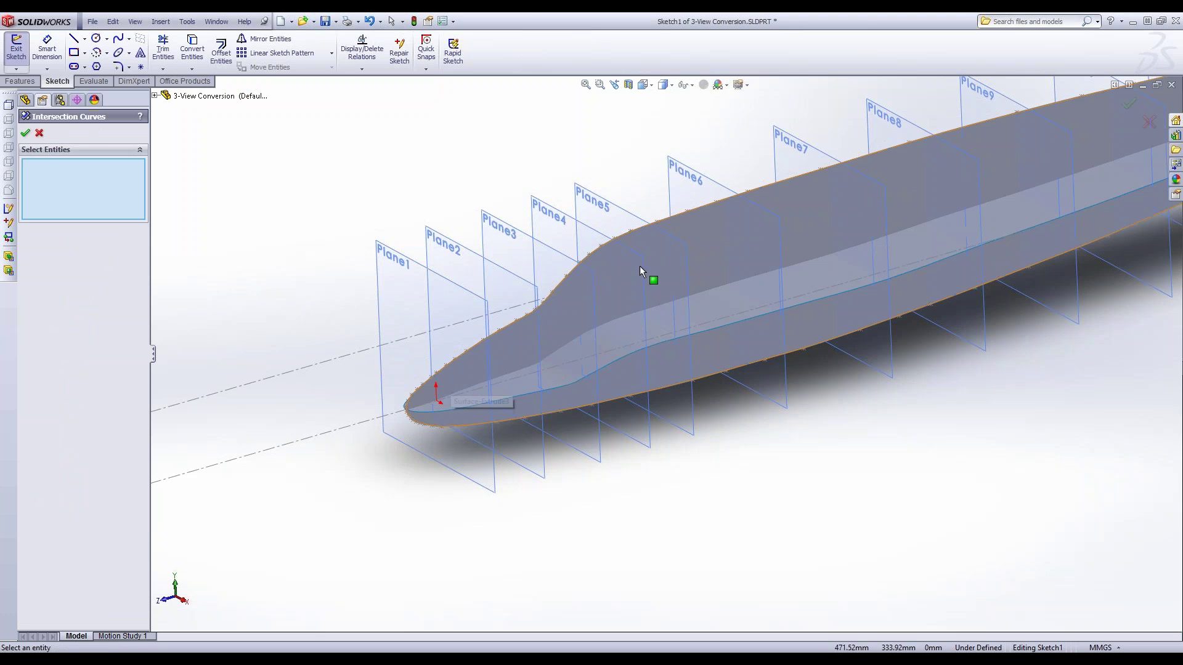
pyautogui.click(663, 225)
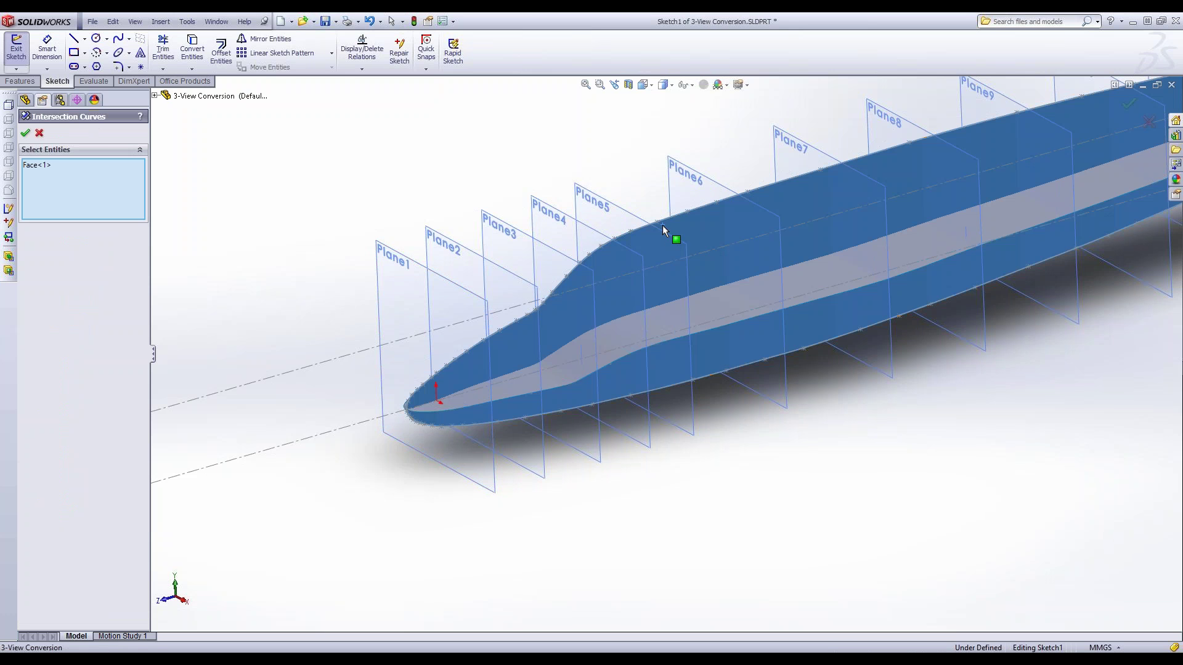
pyautogui.click(714, 324)
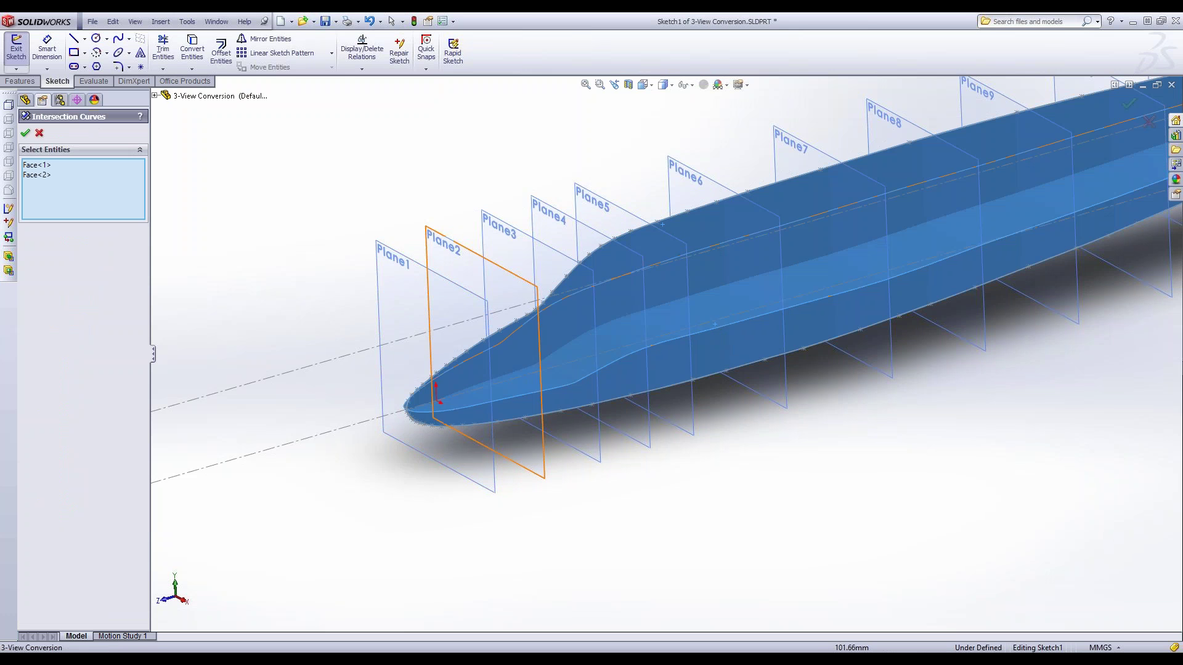
pyautogui.click(25, 134)
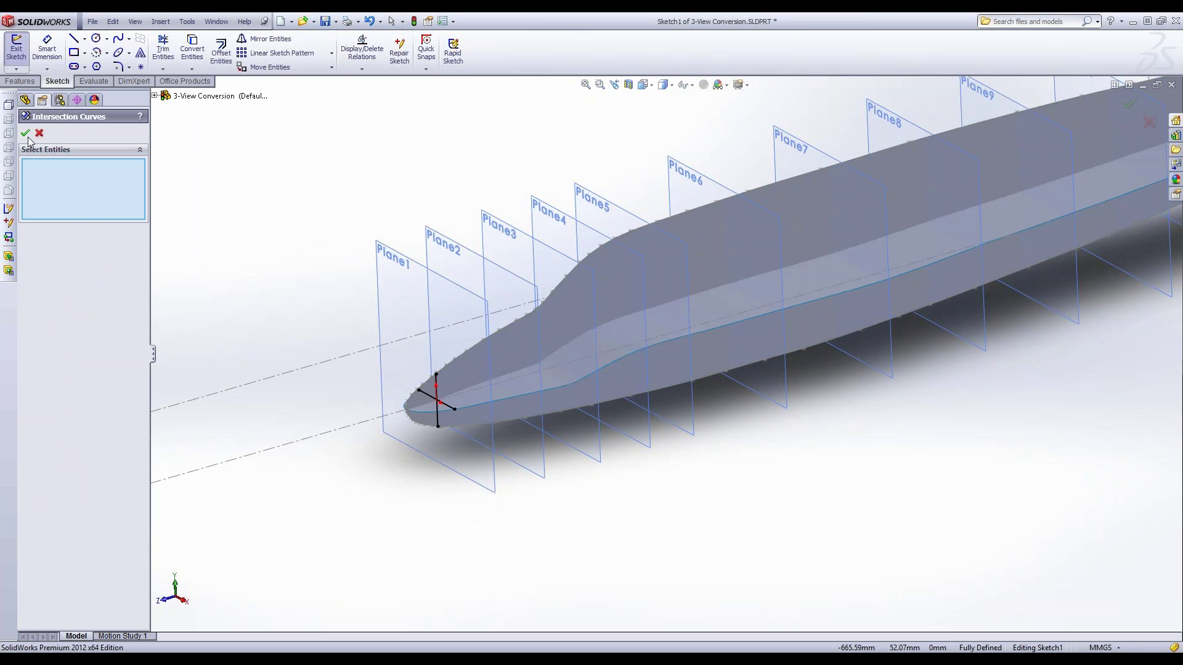
pyautogui.click(16, 48)
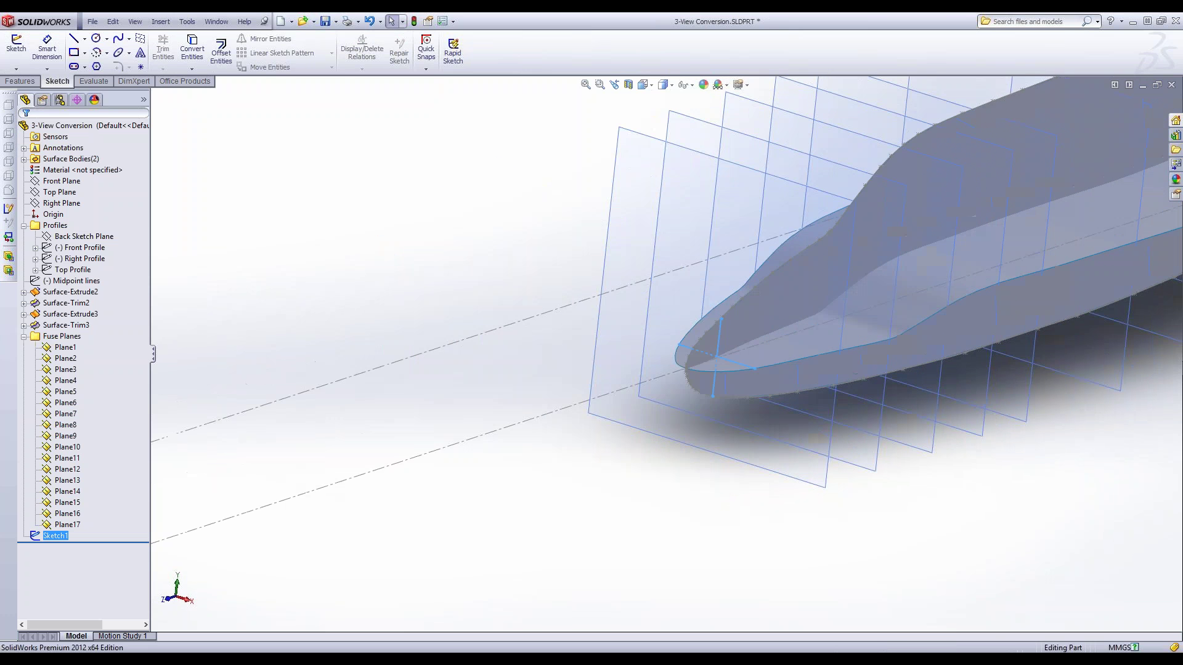
# - Reopen the Plane1 sketch and convert its two crossing intersection lines to construction geometry
pyautogui.press('space')
pyautogui.doubleClick(539, 442)
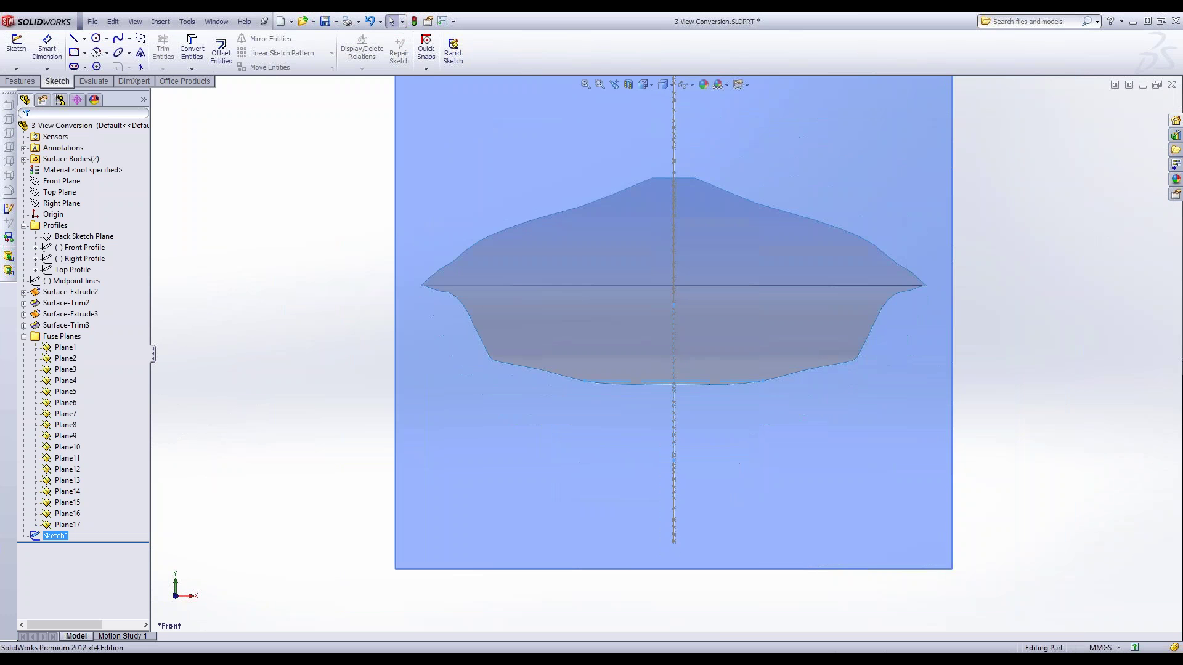
pyautogui.moveTo(733, 394); pyautogui.dragTo(670, 438, button='middle')
pyautogui.press('Escape')
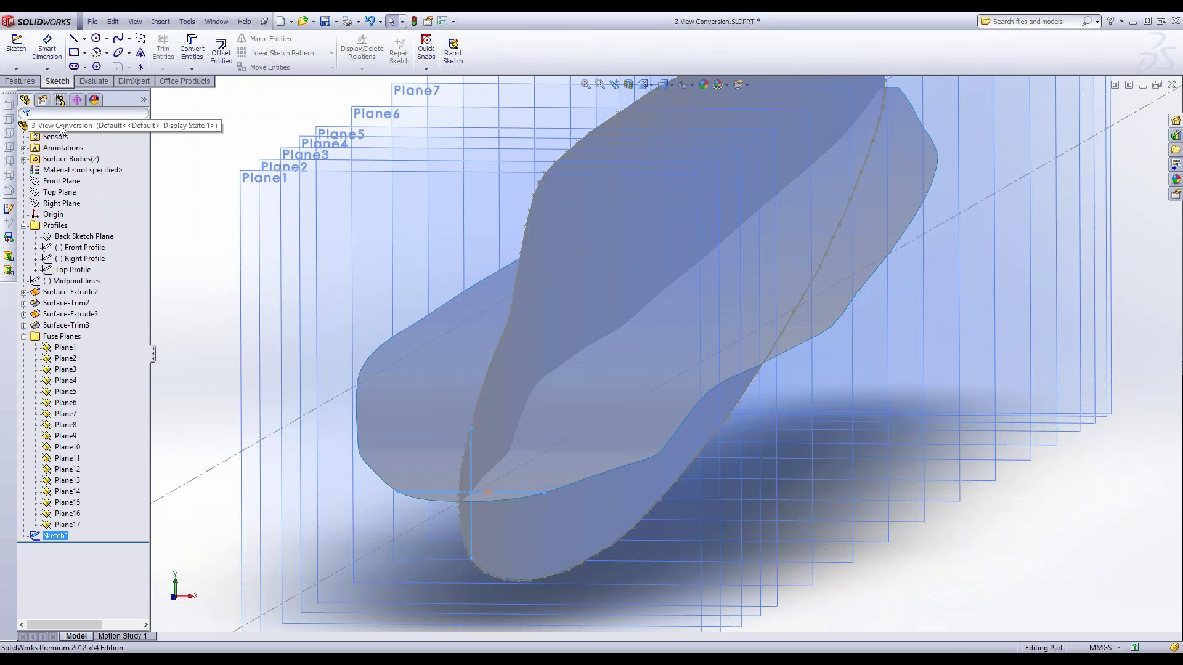
pyautogui.click(16, 49)
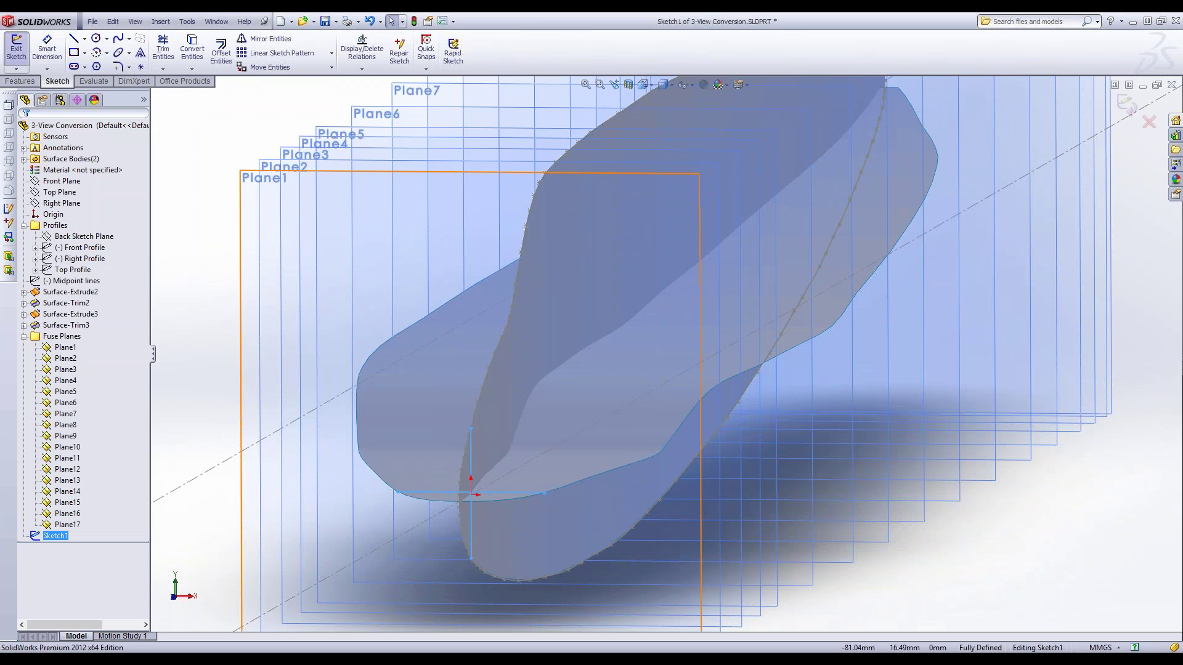
pyautogui.moveTo(181, 322)
pyautogui.mouseDown()
pyautogui.moveTo(295, 460)
pyautogui.moveTo(610, 598)
pyautogui.mouseUp()
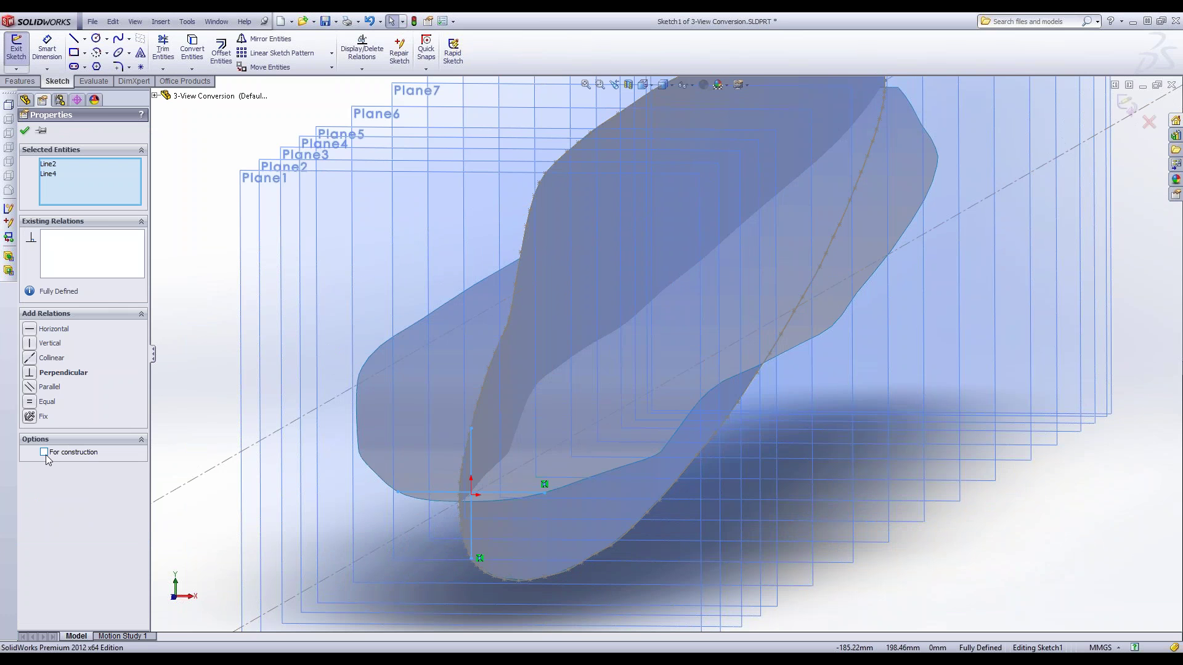
pyautogui.click(24, 131)
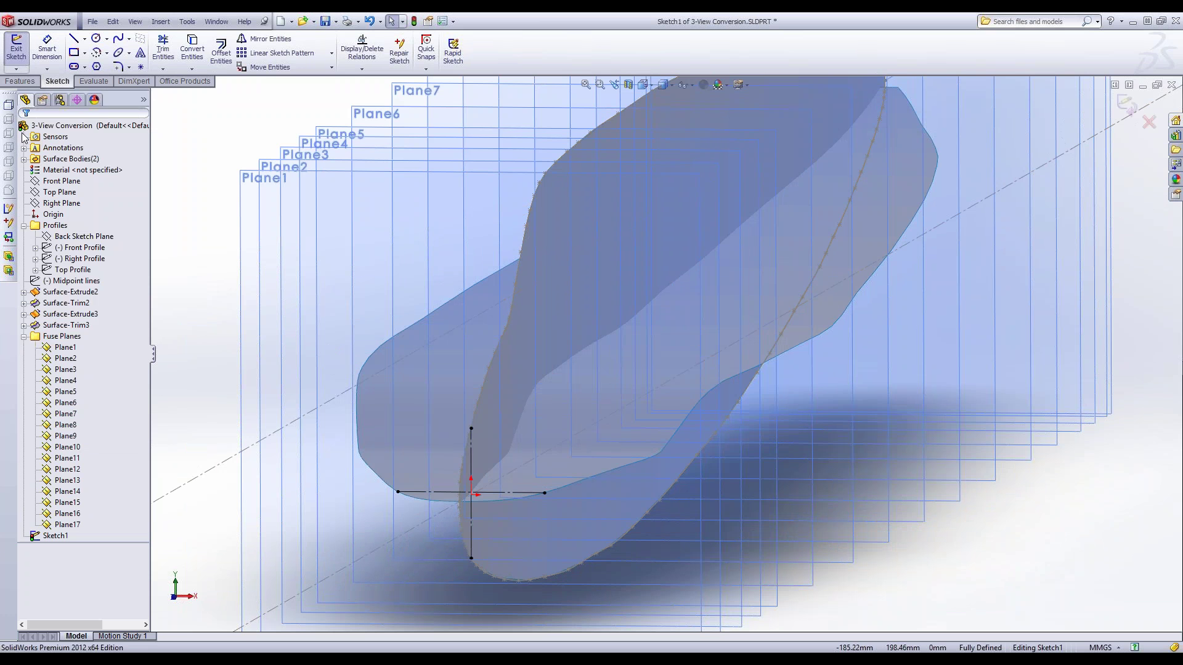
pyautogui.click(121, 42)
pyautogui.click(123, 57)
pyautogui.click(470, 428)
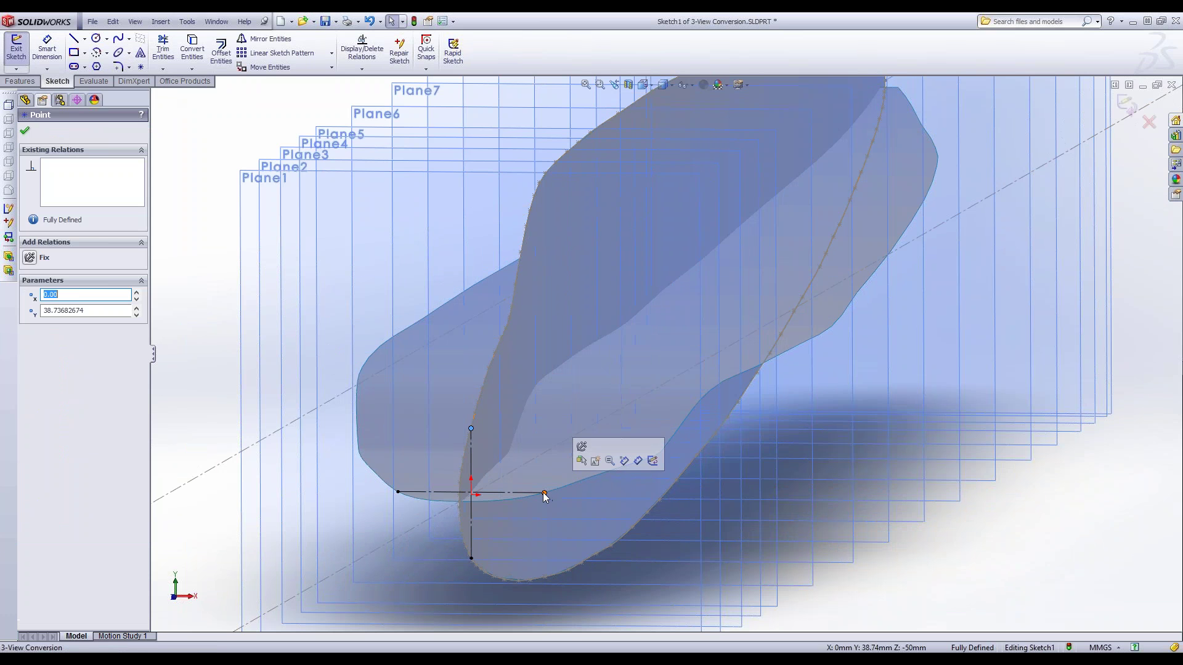
pyautogui.click(544, 494)
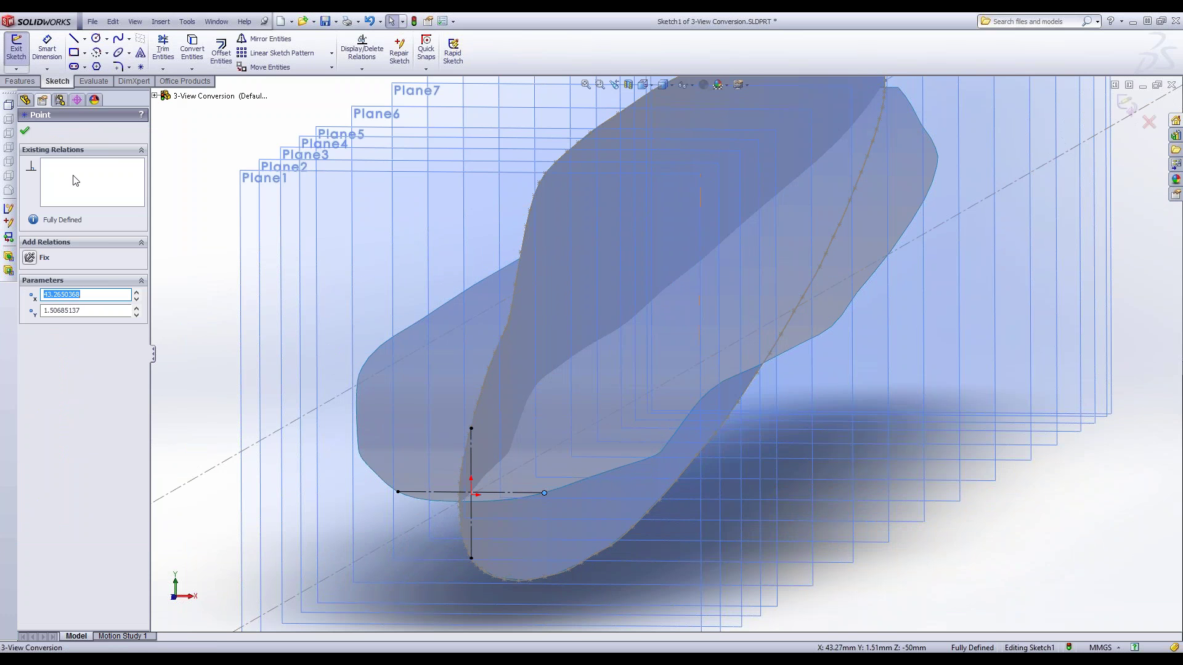
pyautogui.press('Escape')
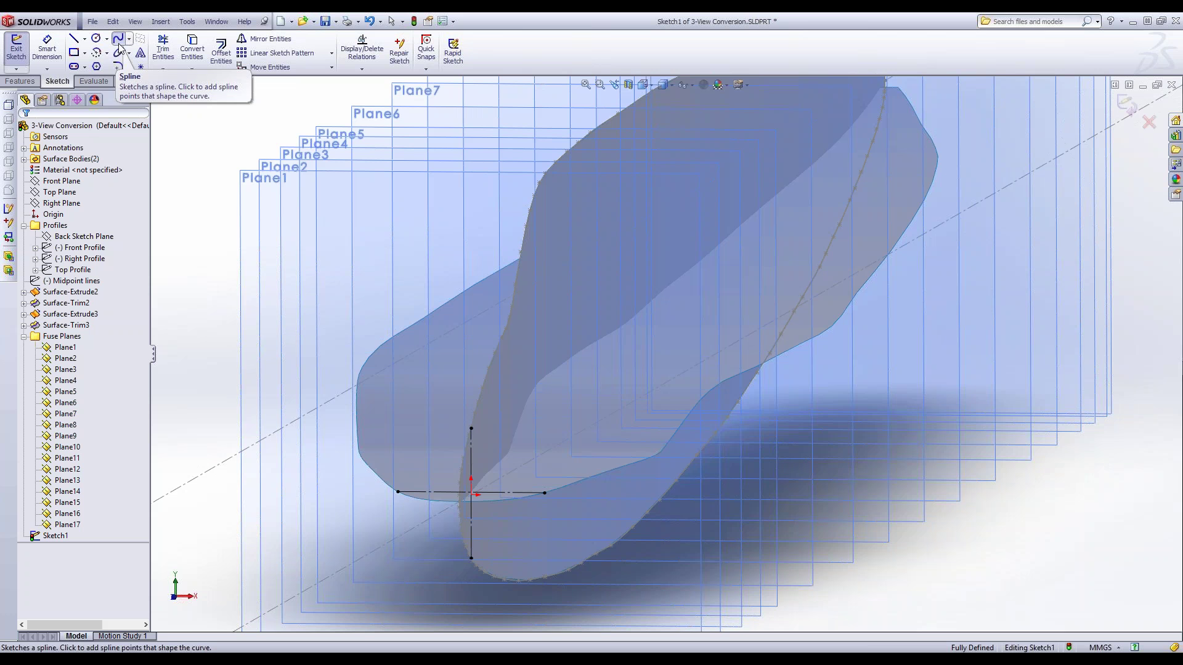
# - Draw a closed spline on Plane1 through the four endpoints of the crossing construction lines
pyautogui.click(117, 38)
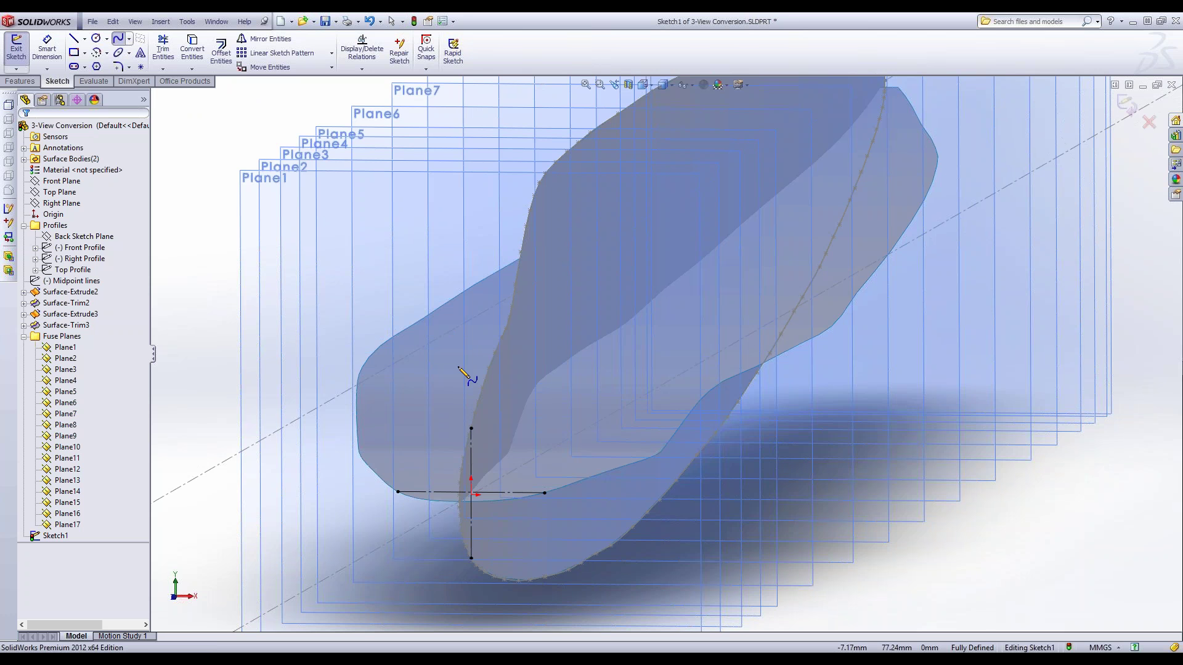
pyautogui.click(471, 428)
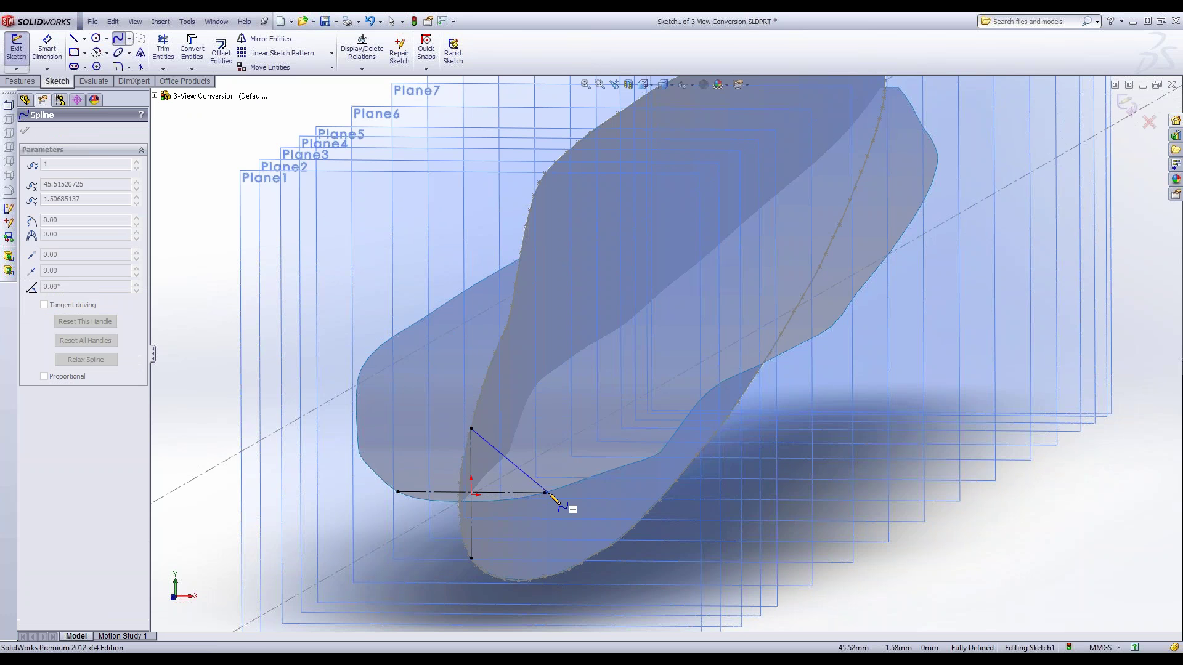
pyautogui.click(545, 493)
pyautogui.click(471, 558)
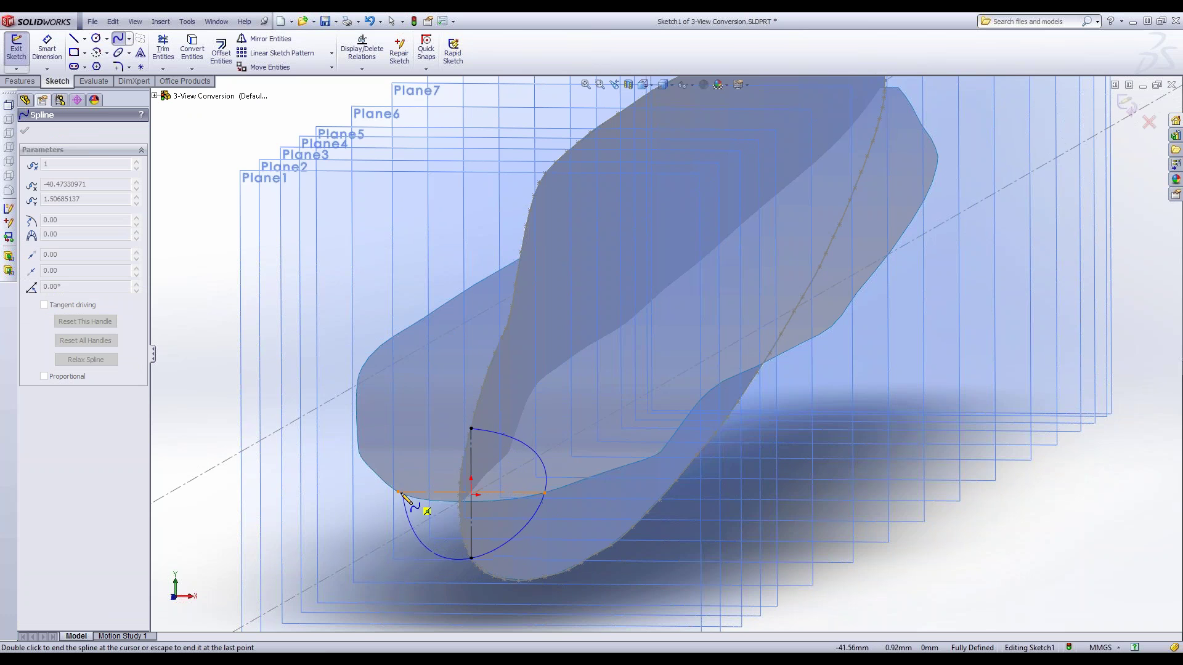
pyautogui.click(398, 492)
pyautogui.click(471, 428)
pyautogui.press('Escape')
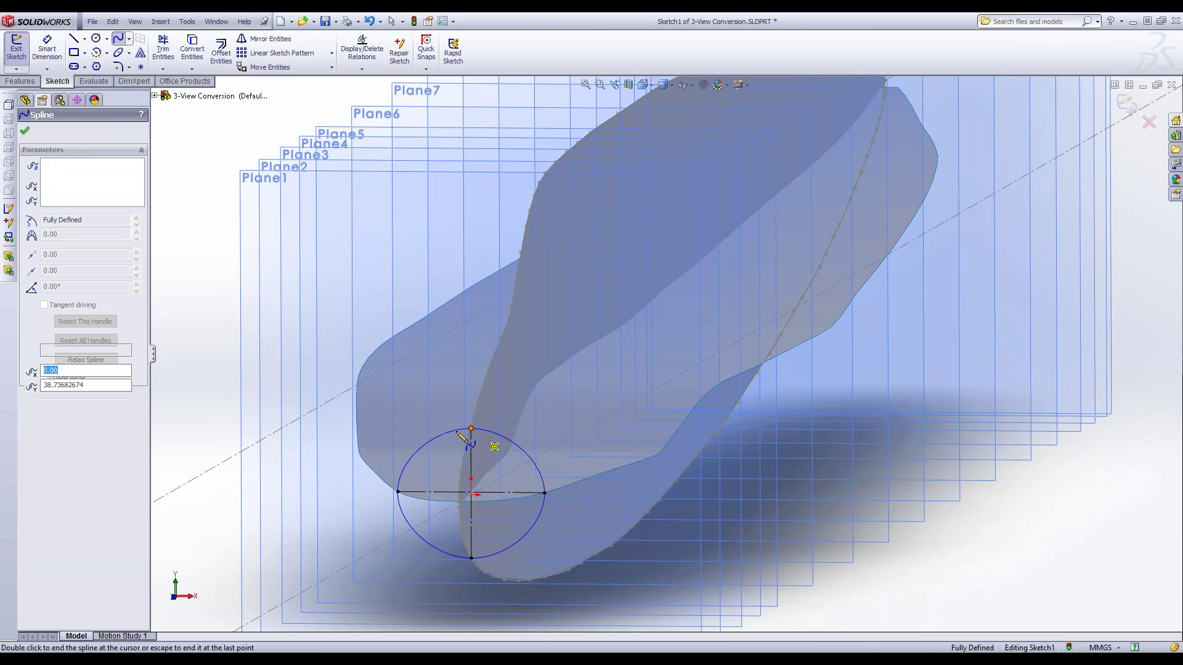
# - Examine the closed nose spline from several angles against the trimmed surfaces and the neighbouring fuselage planes
pyautogui.moveTo(472, 428); pyautogui.dragTo(354, 376, button='middle')
pyautogui.scroll(3, 324, 462)
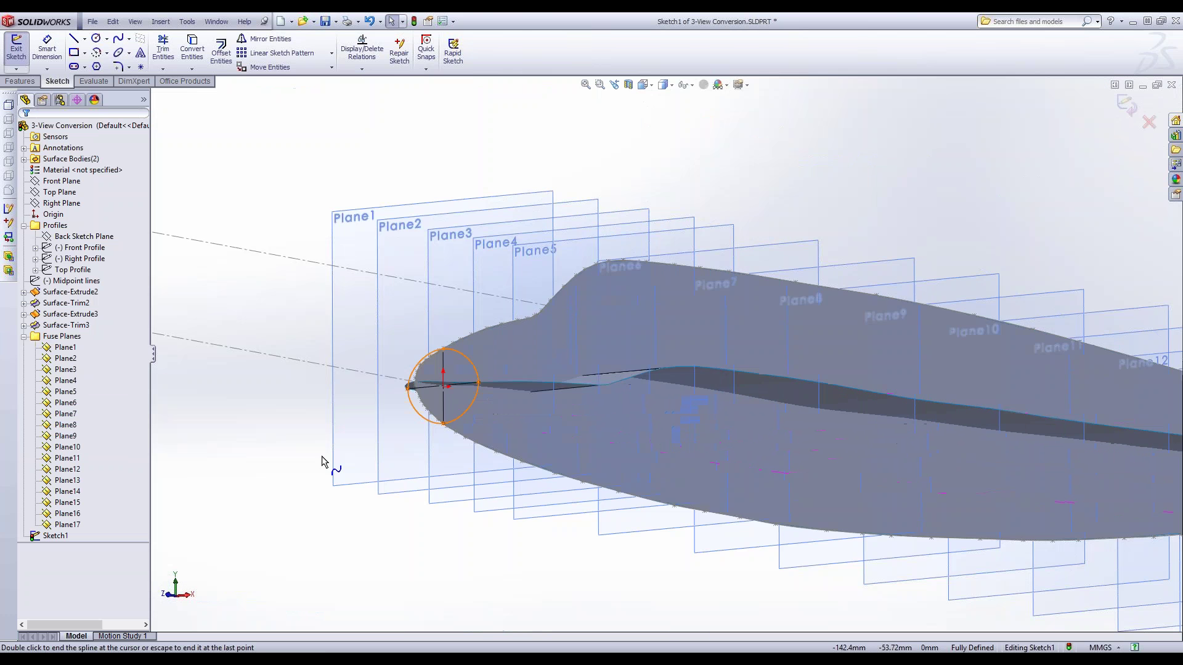
pyautogui.moveTo(325, 462); pyautogui.dragTo(290, 511, button='middle')
pyautogui.scroll(3, 481, 437)
pyautogui.scroll(-5, 482, 437)
pyautogui.scroll(-2, 909, 250)
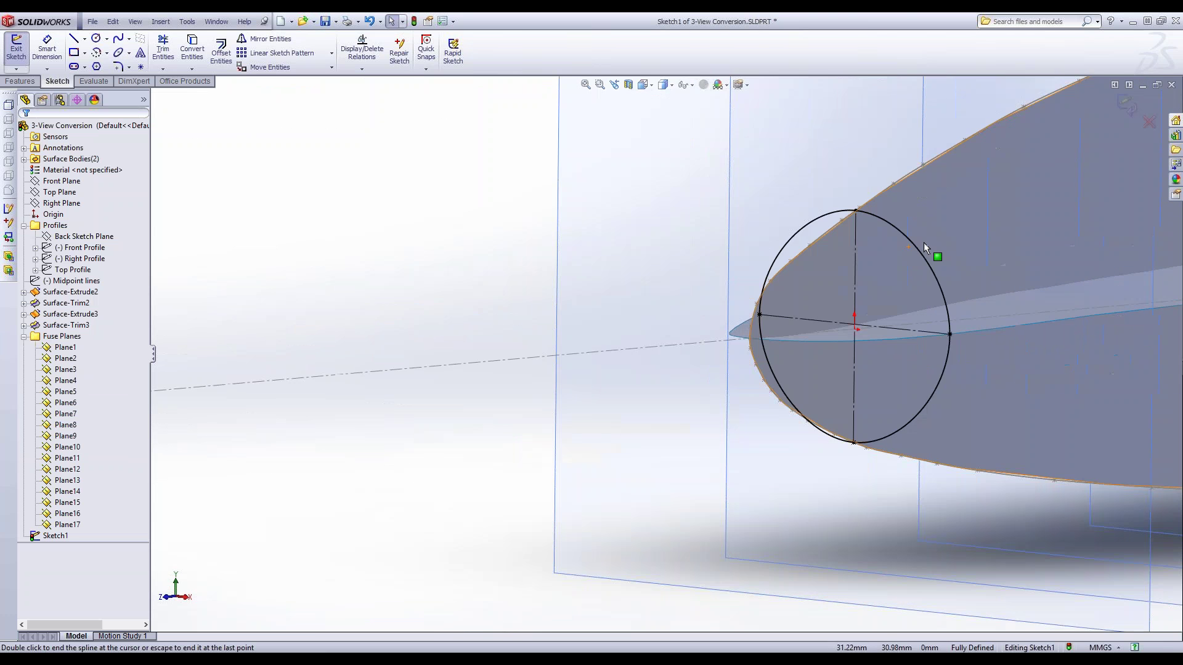
pyautogui.moveTo(924, 249)
pyautogui.mouseDown(button='middle')
pyautogui.moveTo(857, 305)
pyautogui.moveTo(881, 285)
pyautogui.mouseUp(button='middle')
pyautogui.scroll(5, 804, 316)
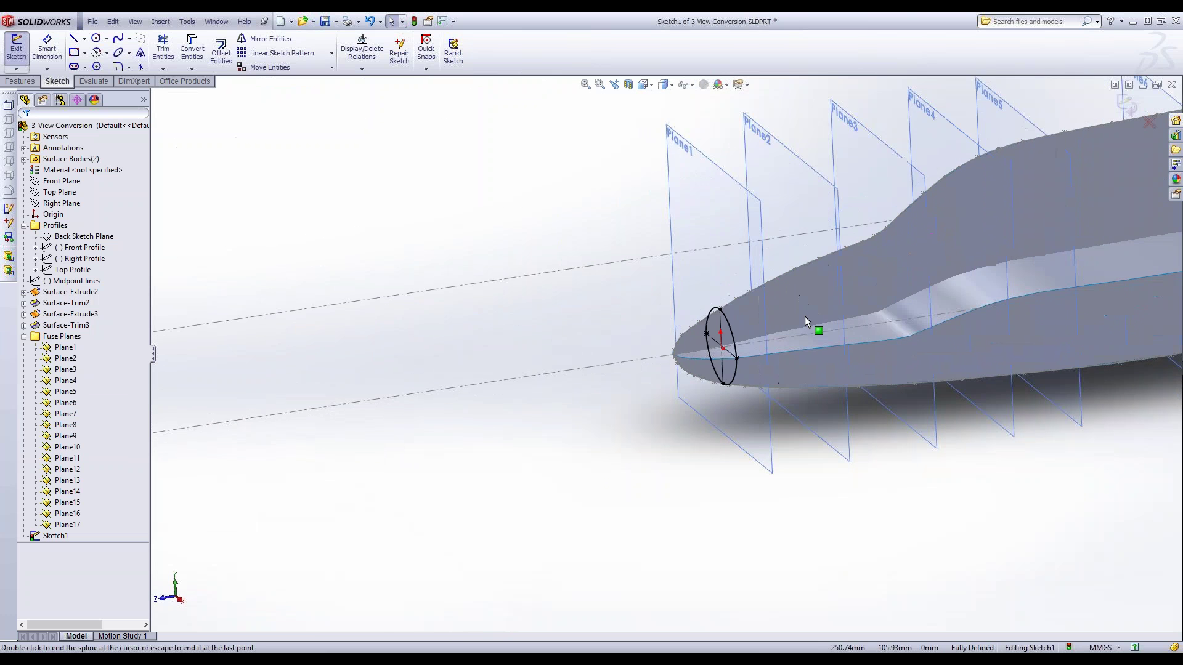
pyautogui.scroll(-2, 808, 317)
pyautogui.scroll(3, 815, 315)
pyautogui.scroll(-2, 858, 280)
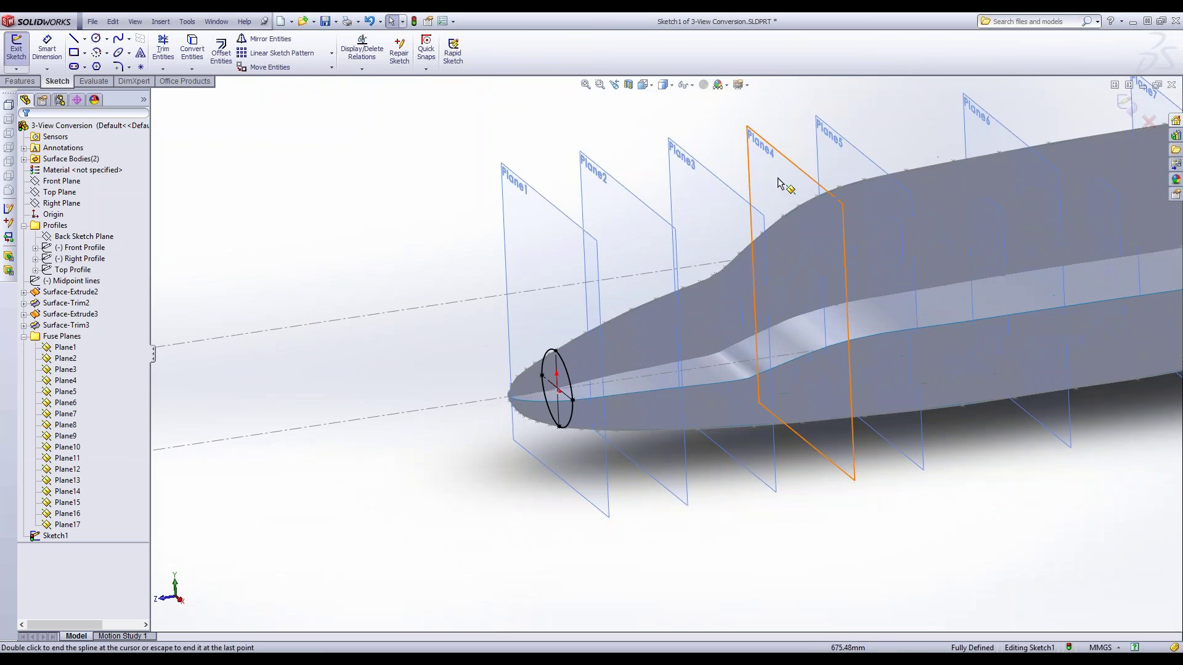
# - Finish the Plane1 sketch and start a new sketch on Plane4
pyautogui.click(768, 164)
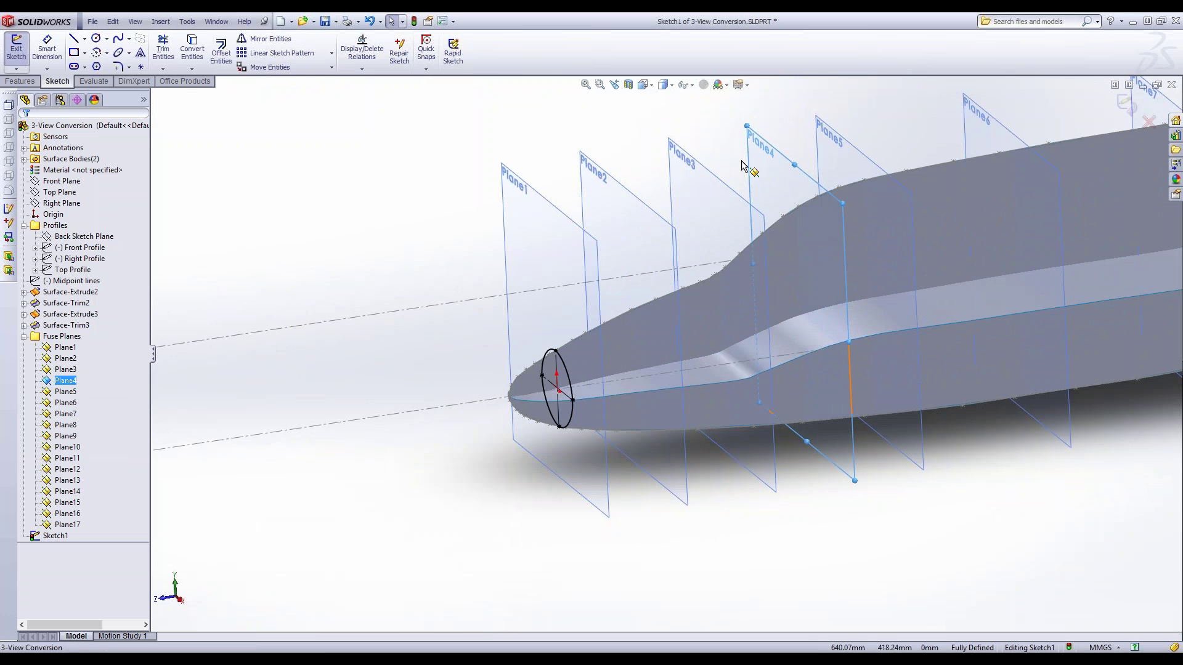
pyautogui.click(19, 52)
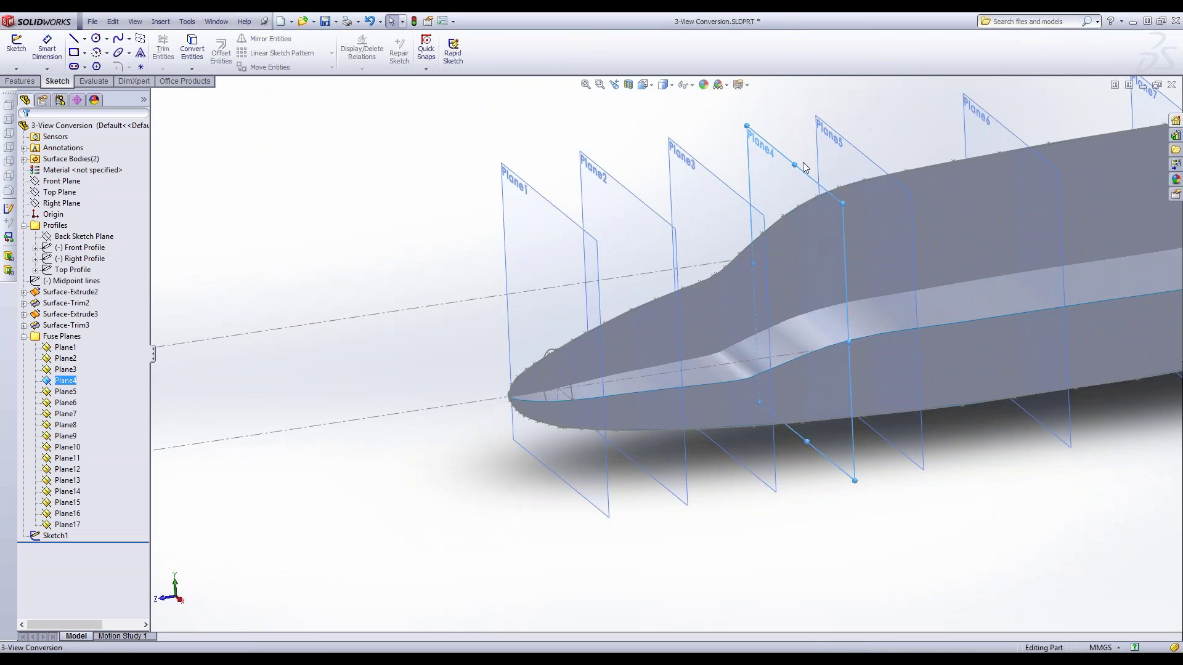
pyautogui.click(17, 52)
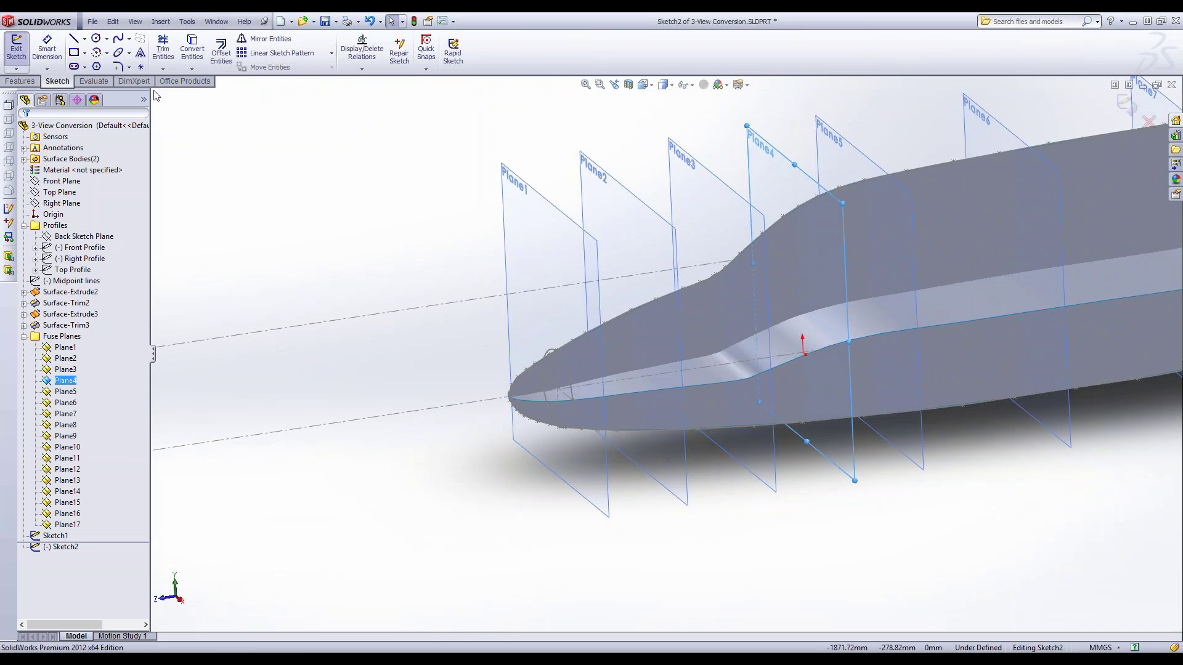
# - Create intersection curves in the Plane4 sketch from the faces of both trimmed surfaces
pyautogui.click(191, 73)
pyautogui.click(212, 90)
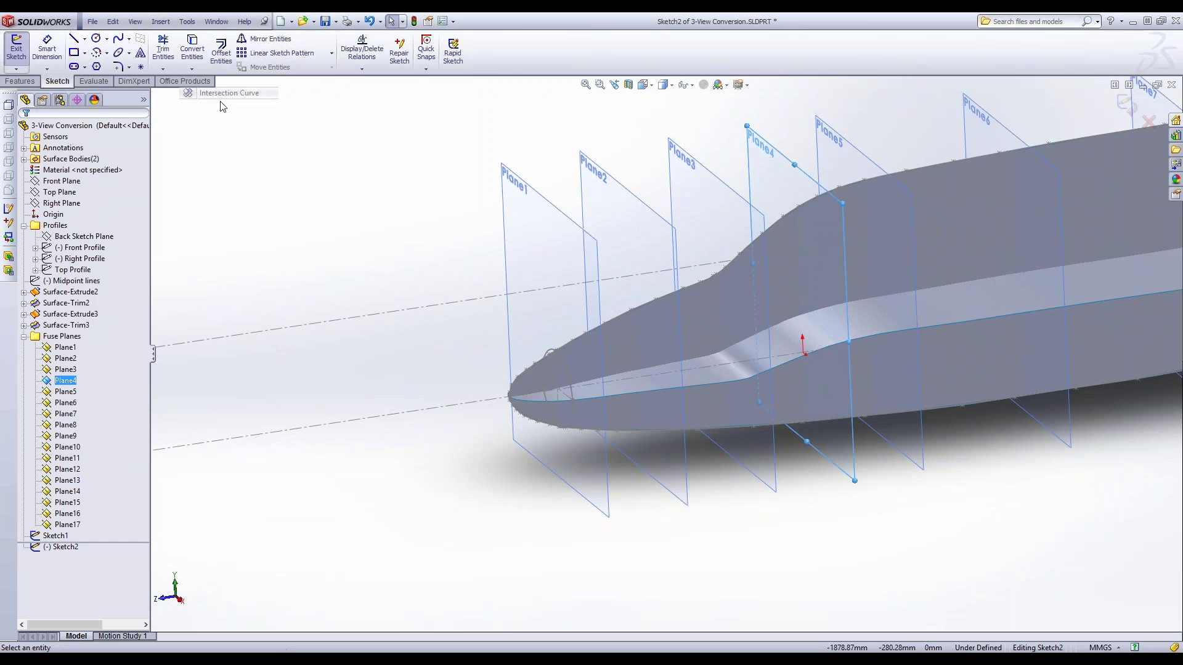
pyautogui.click(941, 176)
pyautogui.click(961, 315)
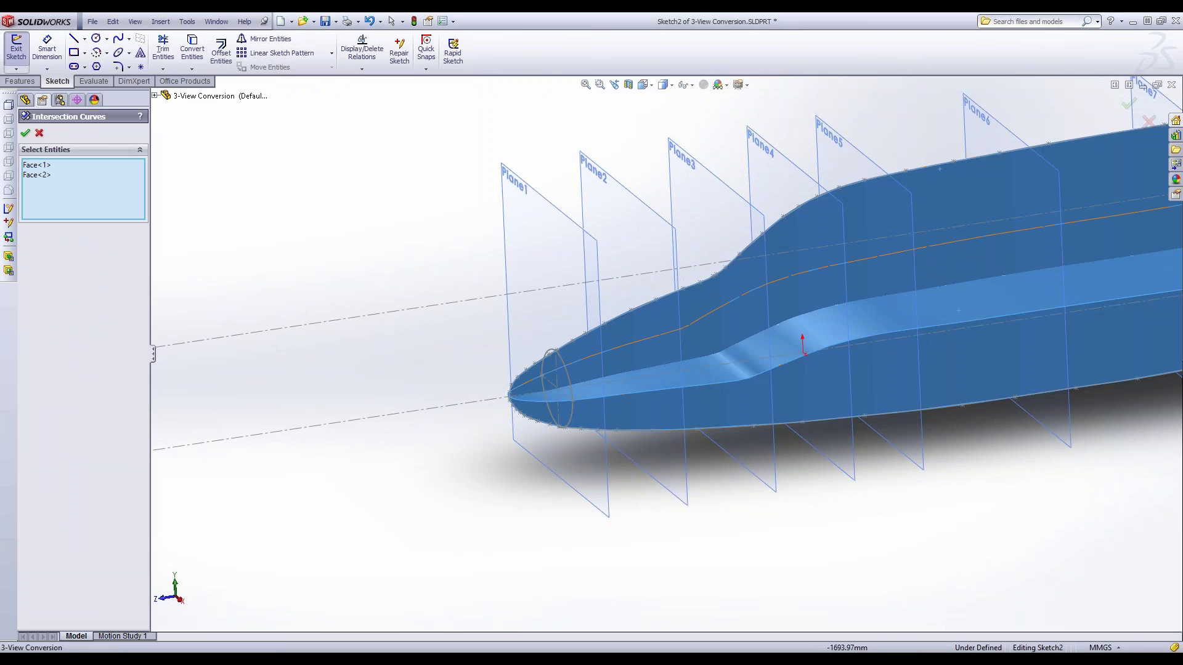
pyautogui.click(25, 134)
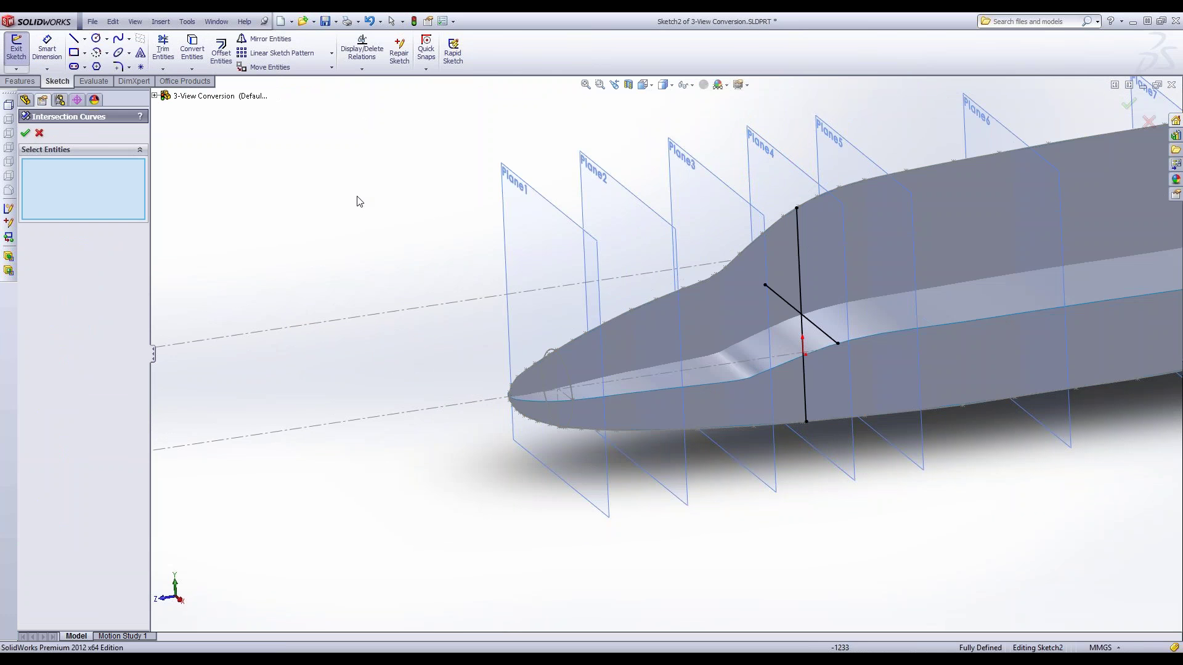
pyautogui.click(40, 133)
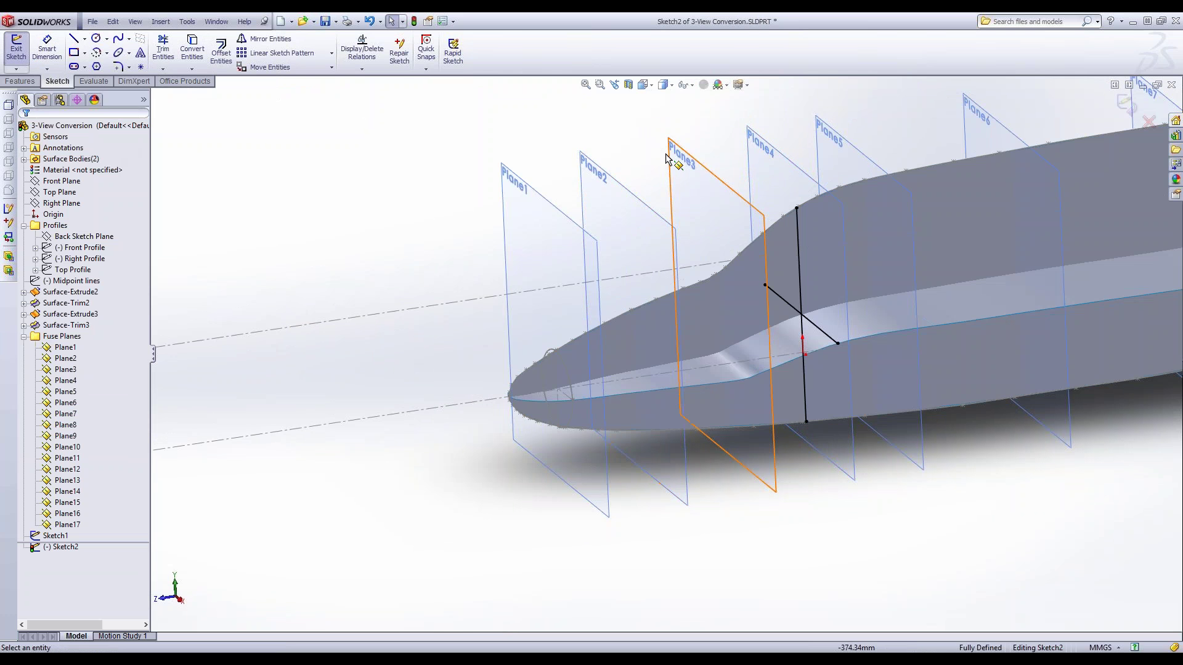
# - Convert the two Plane4 intersection lines to construction geometry and draw a closed spline through their four endpoints
pyautogui.moveTo(612, 113); pyautogui.dragTo(904, 496)
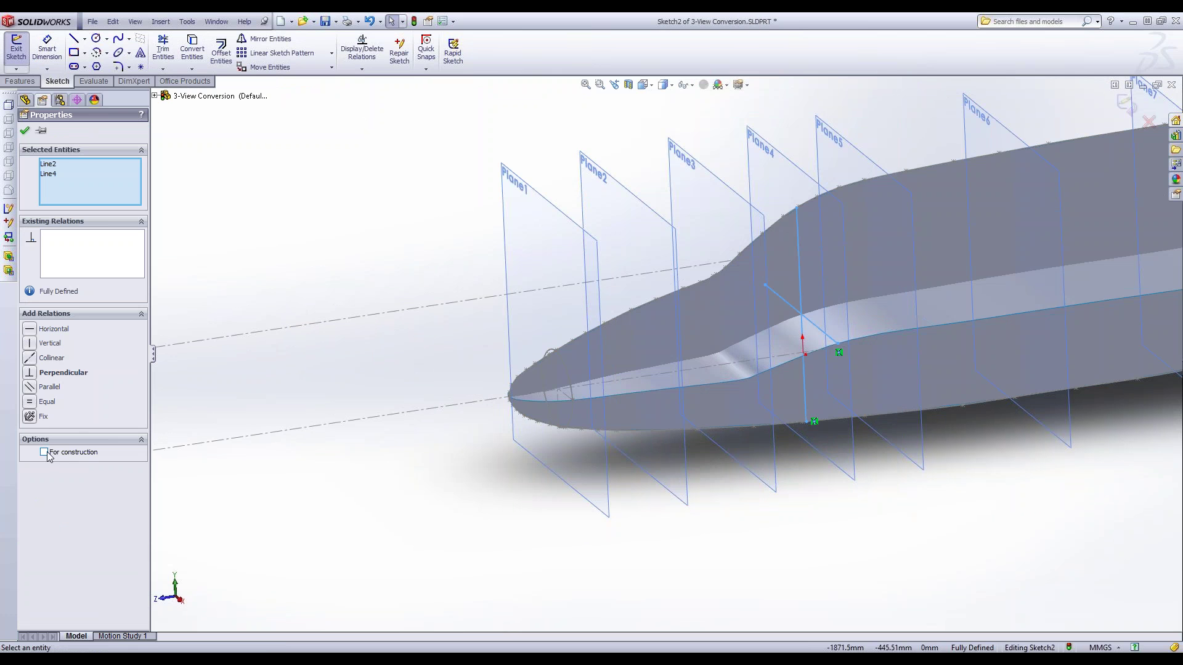
pyautogui.click(25, 133)
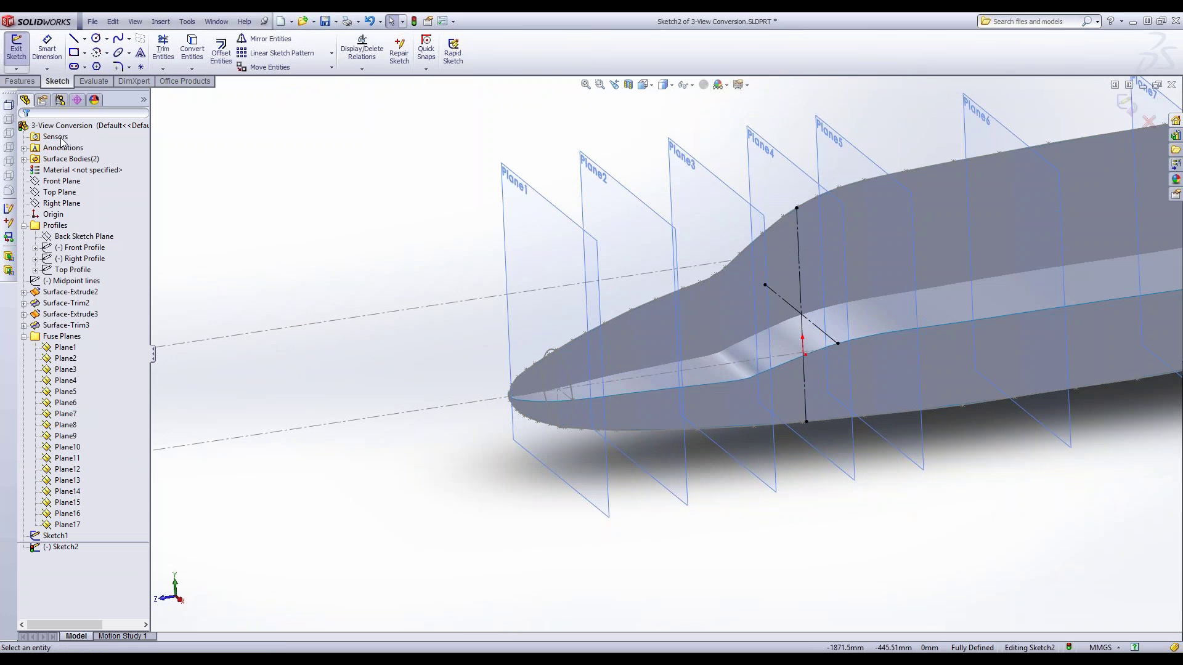
pyautogui.click(120, 39)
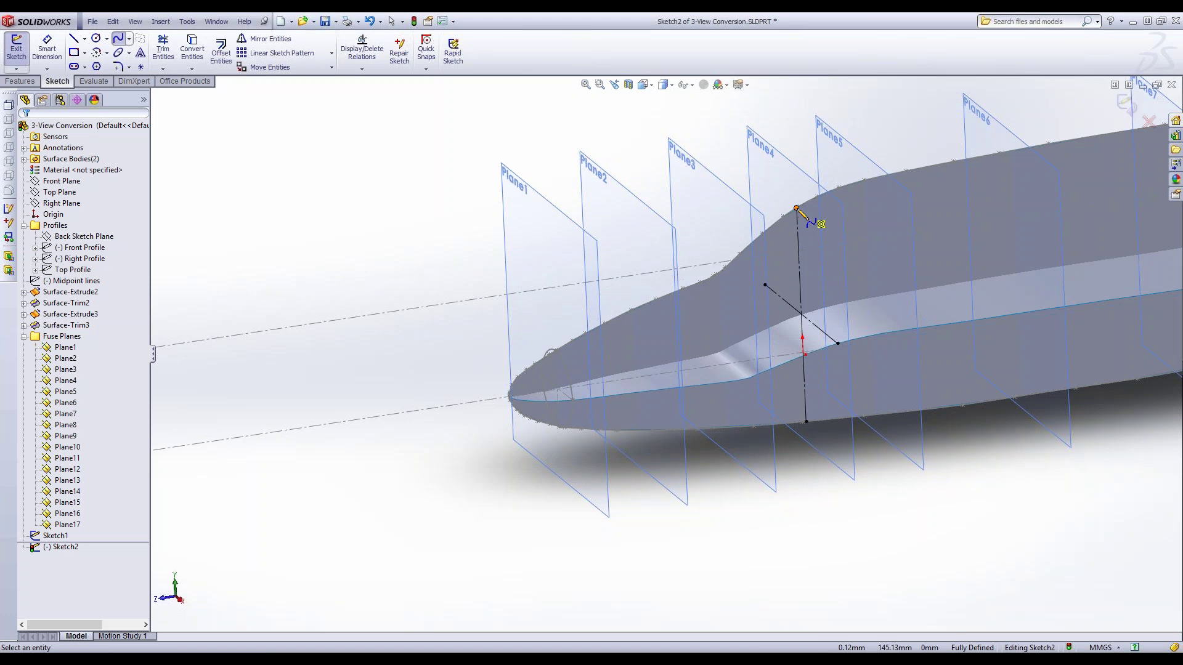
pyautogui.click(797, 209)
pyautogui.click(837, 343)
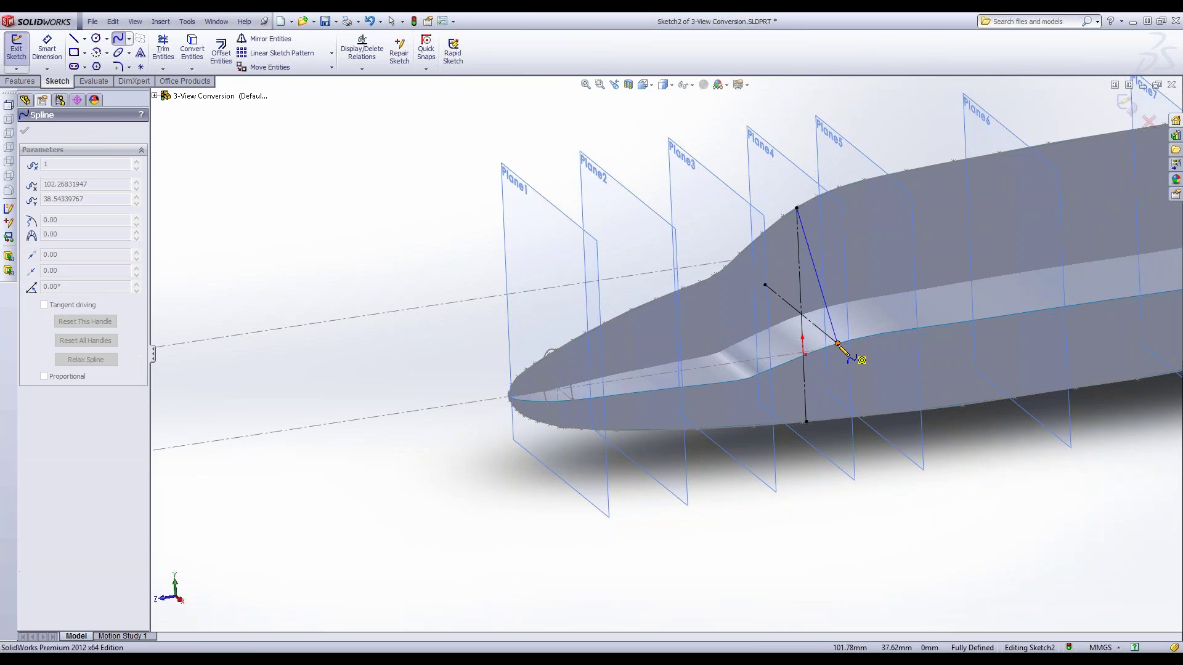
pyautogui.click(805, 422)
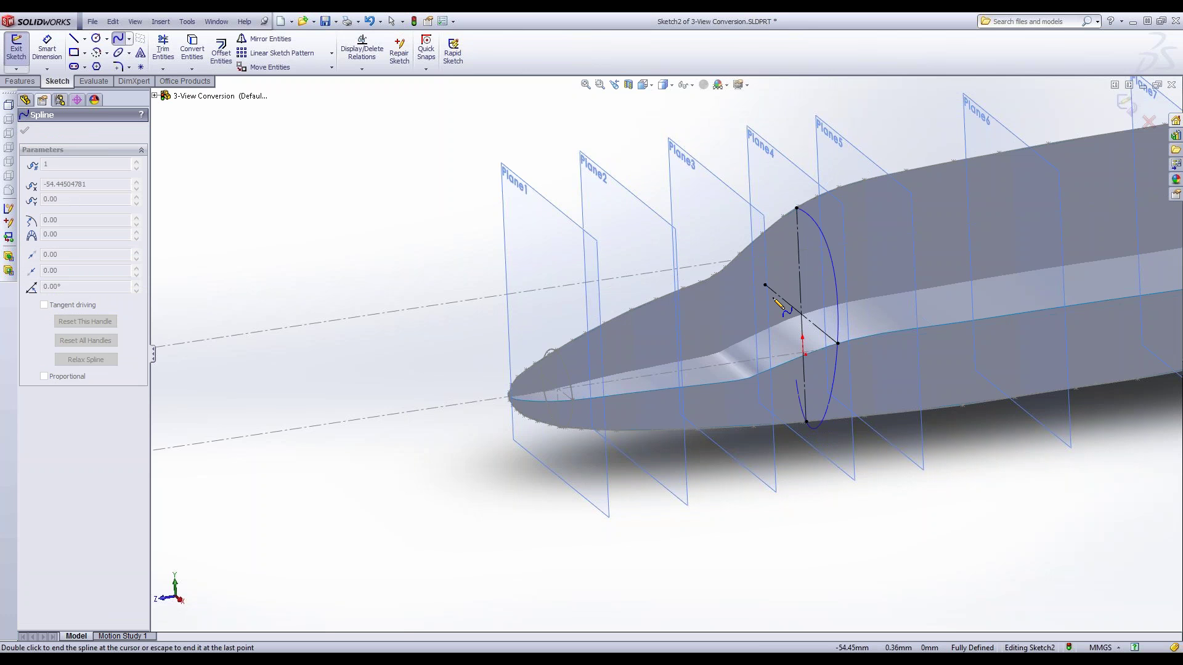
pyautogui.click(765, 286)
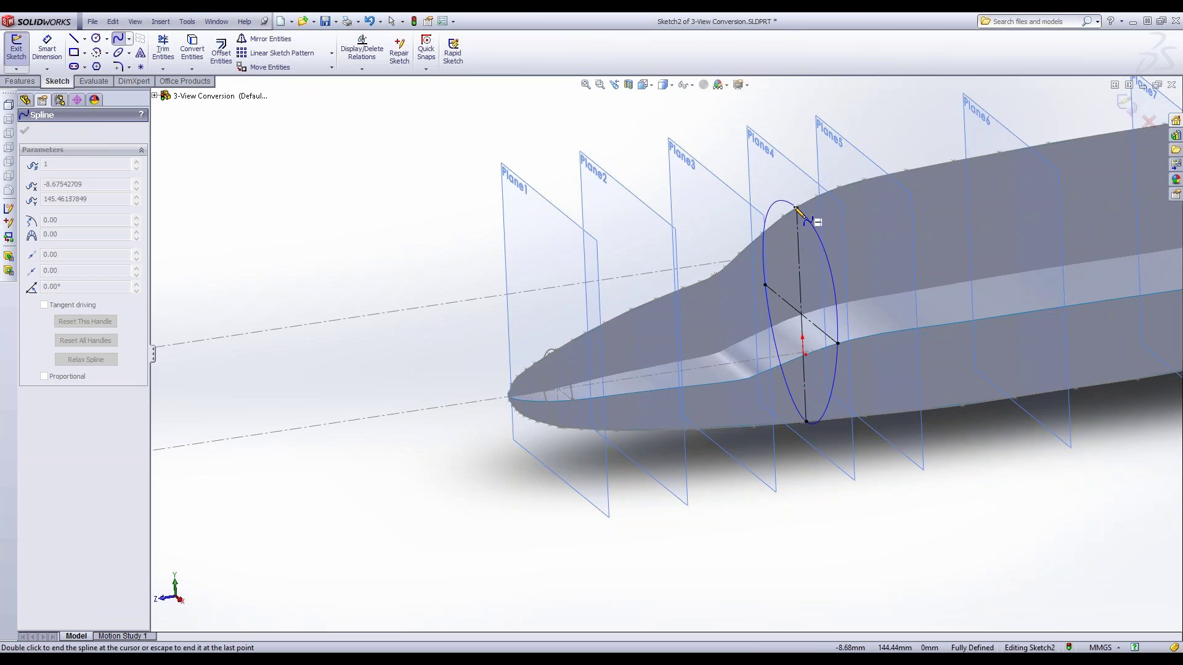
pyautogui.click(797, 208)
pyautogui.press('Escape')
# - Finish the Plane4 sketch and start a new sketch on Plane16 near the fuselage's tail
pyautogui.moveTo(573, 188); pyautogui.dragTo(696, 185, button='middle')
pyautogui.keyDown('shift'); pyautogui.moveTo(696, 185); pyautogui.dragTo(777, 417, button='middle'); pyautogui.keyUp('shift')
pyautogui.scroll(-3, 820, 339)
pyautogui.scroll(-5, 854, 330)
pyautogui.click(712, 192)
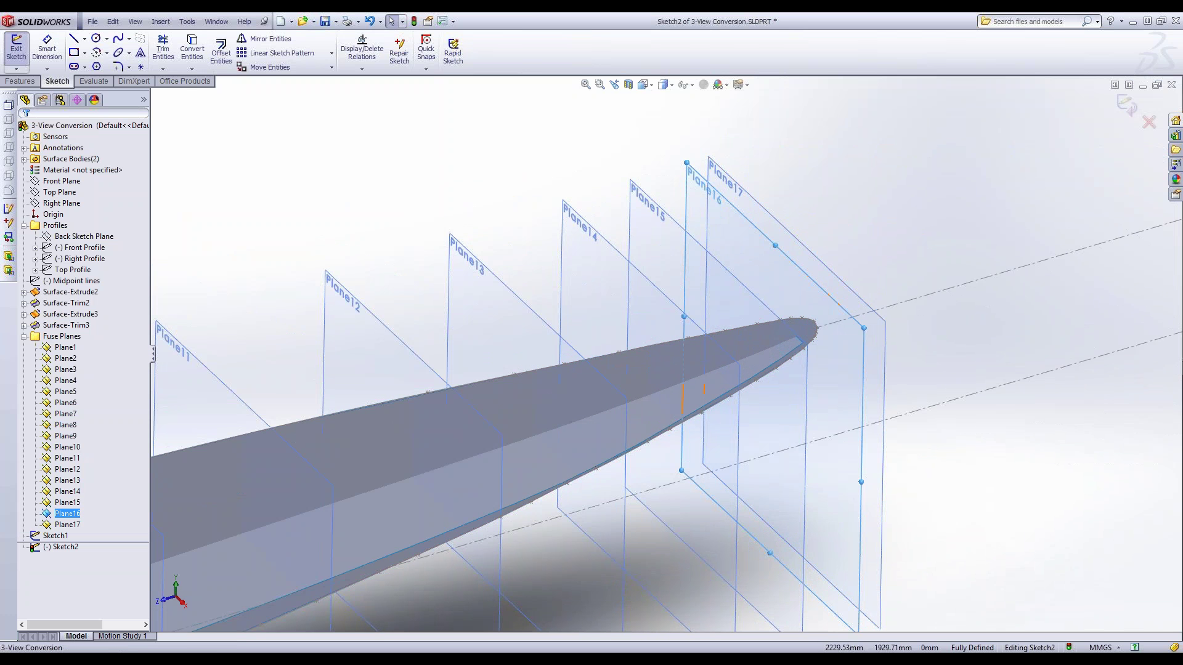
pyautogui.click(23, 48)
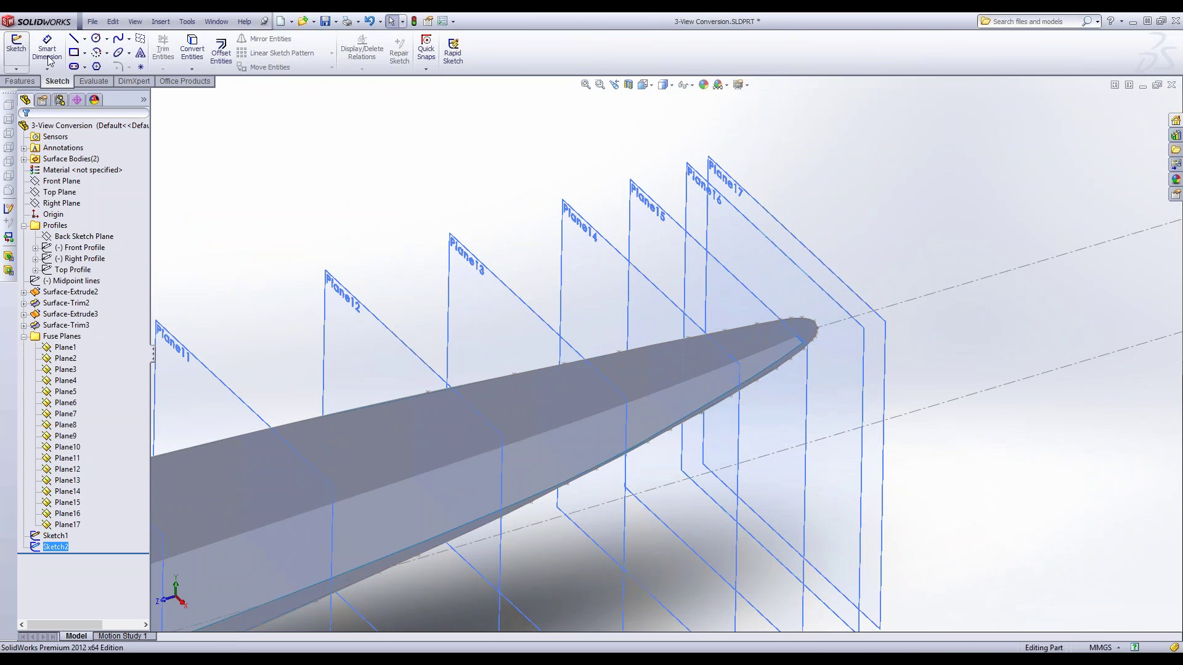
pyautogui.click(711, 193)
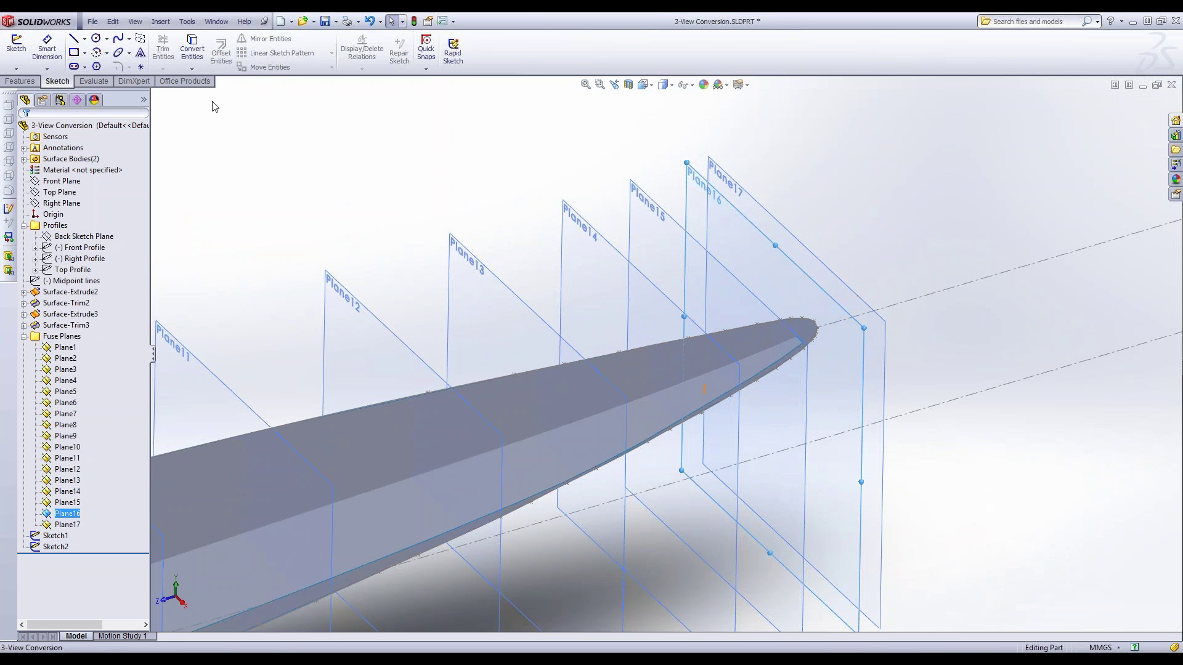
pyautogui.click(9, 49)
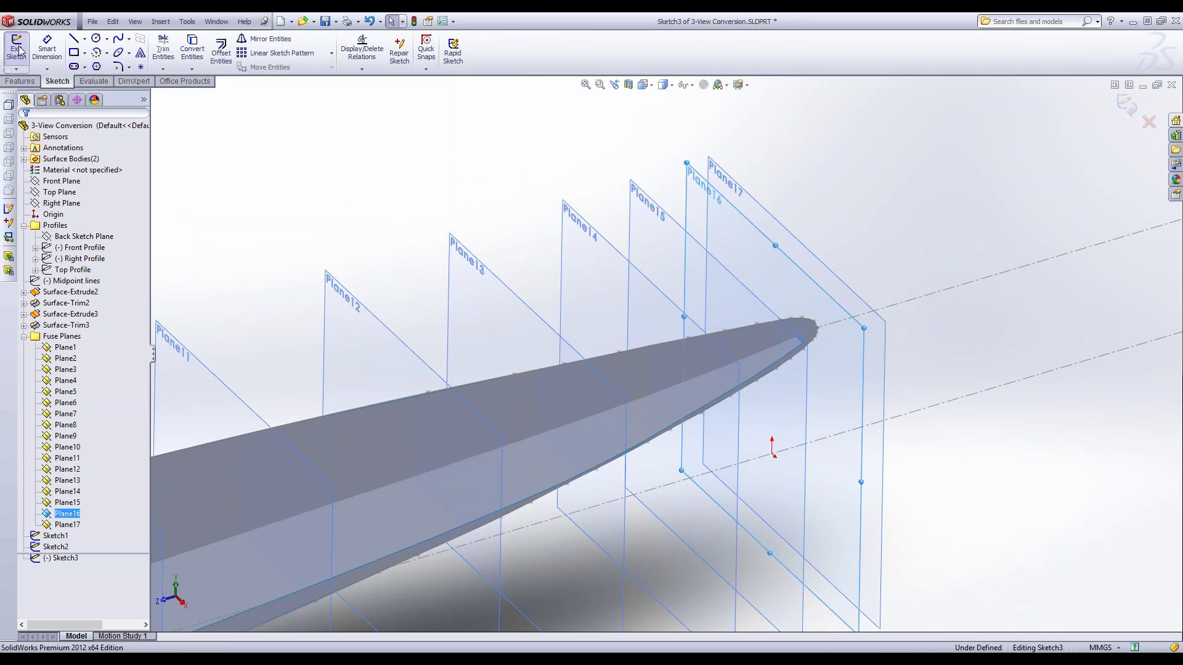
# - Create intersection curves in the Plane16 sketch from the faces of both trimmed surfaces
pyautogui.click(192, 70)
pyautogui.click(229, 93)
pyautogui.click(401, 406)
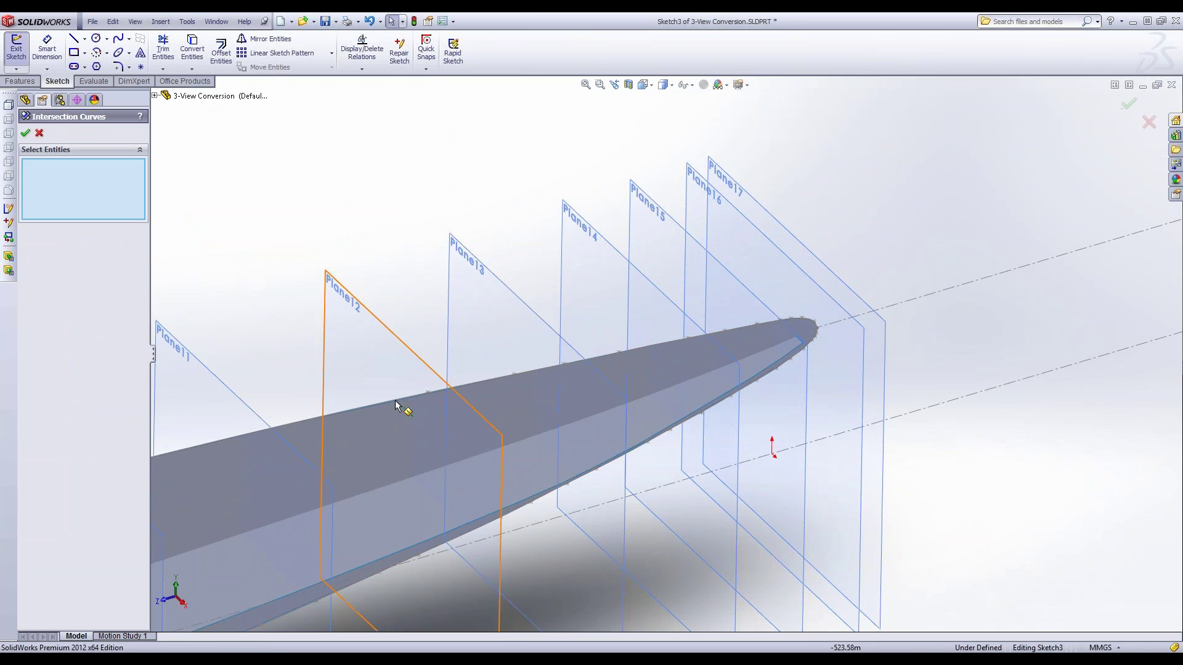
pyautogui.click(370, 541)
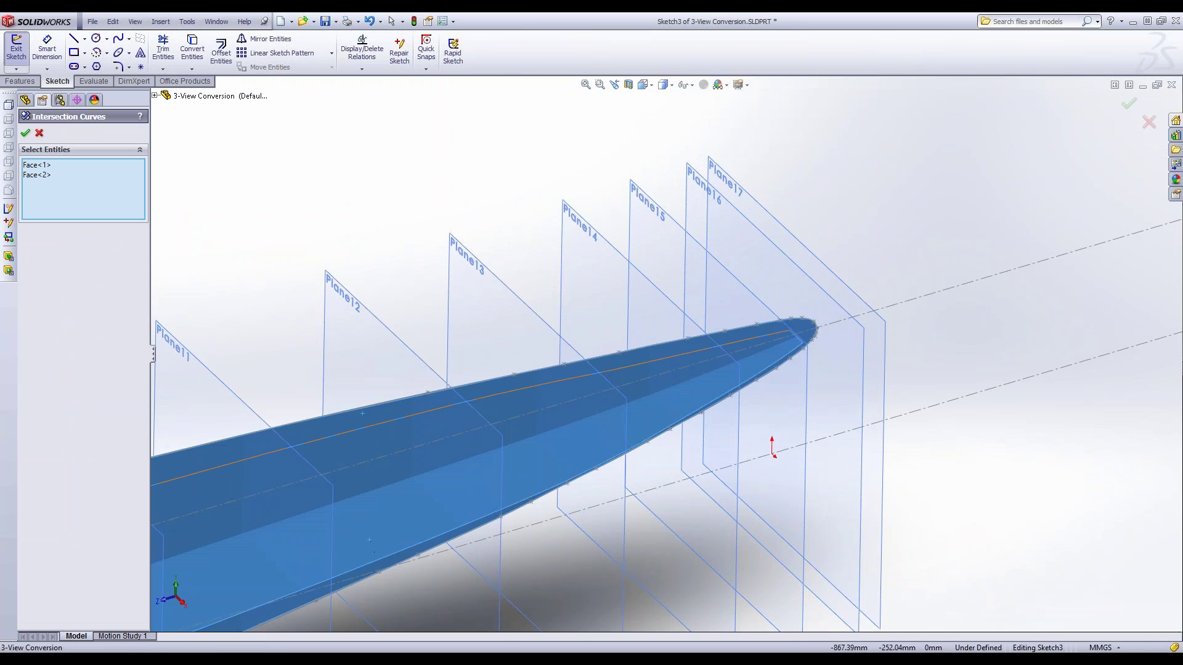
pyautogui.click(26, 134)
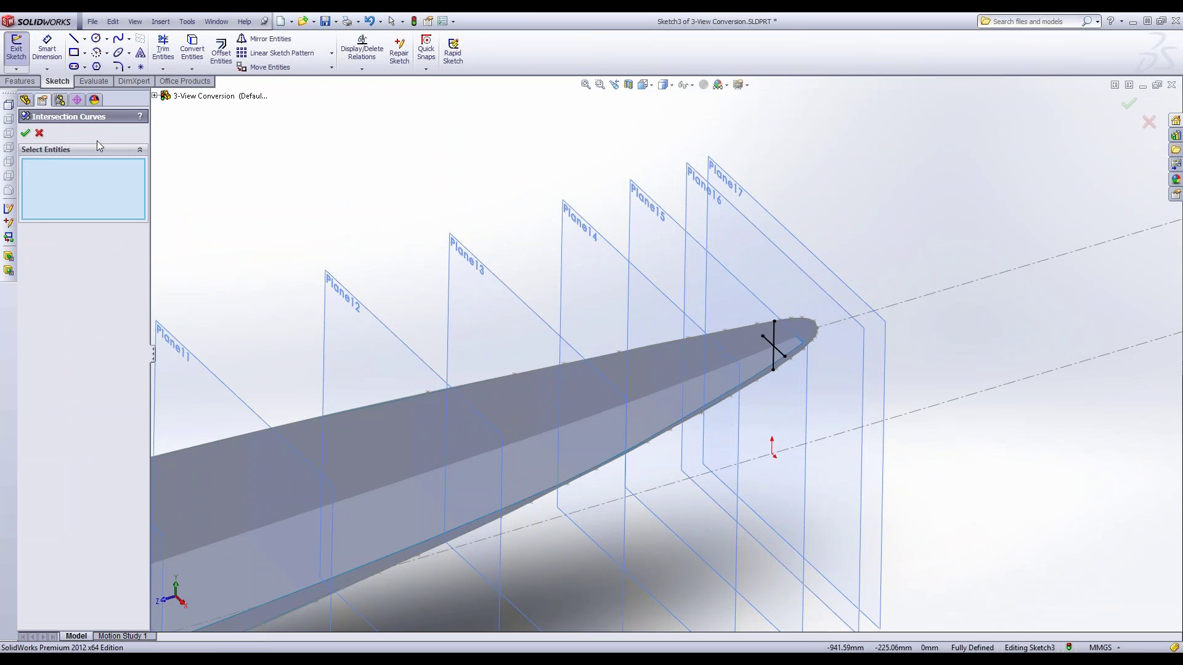
pyautogui.click(41, 134)
# - Convert the two Plane16 intersection lines to construction geometry and draw a spline around through their endpoints
pyautogui.moveTo(614, 135); pyautogui.dragTo(918, 443)
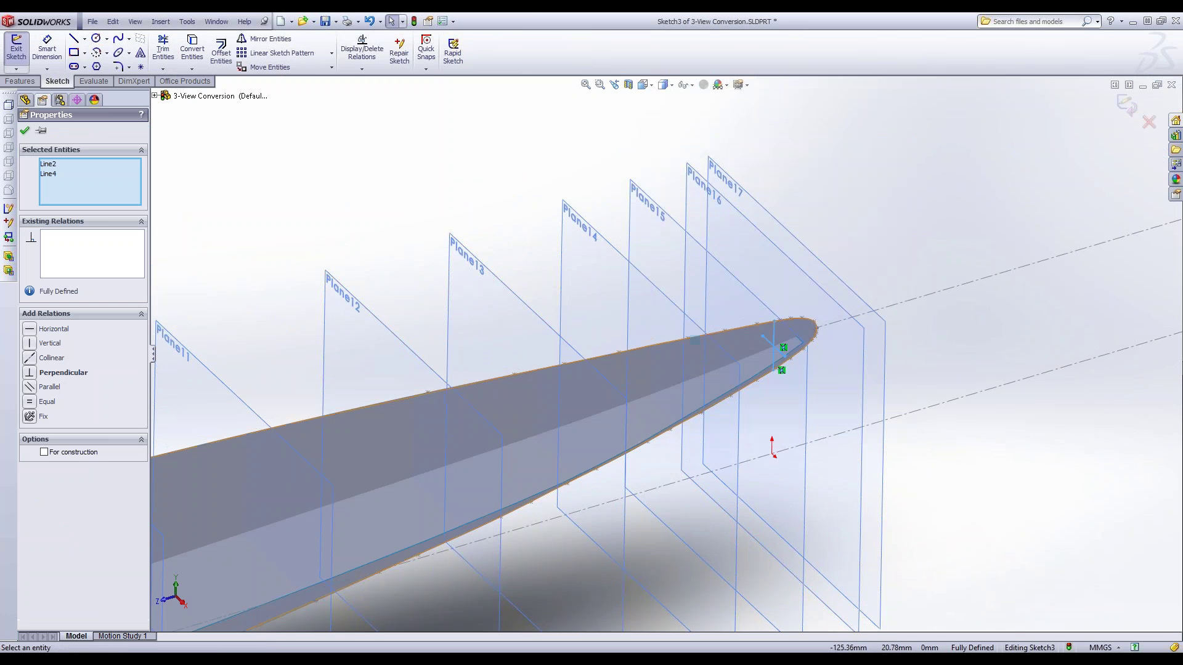
pyautogui.click(25, 133)
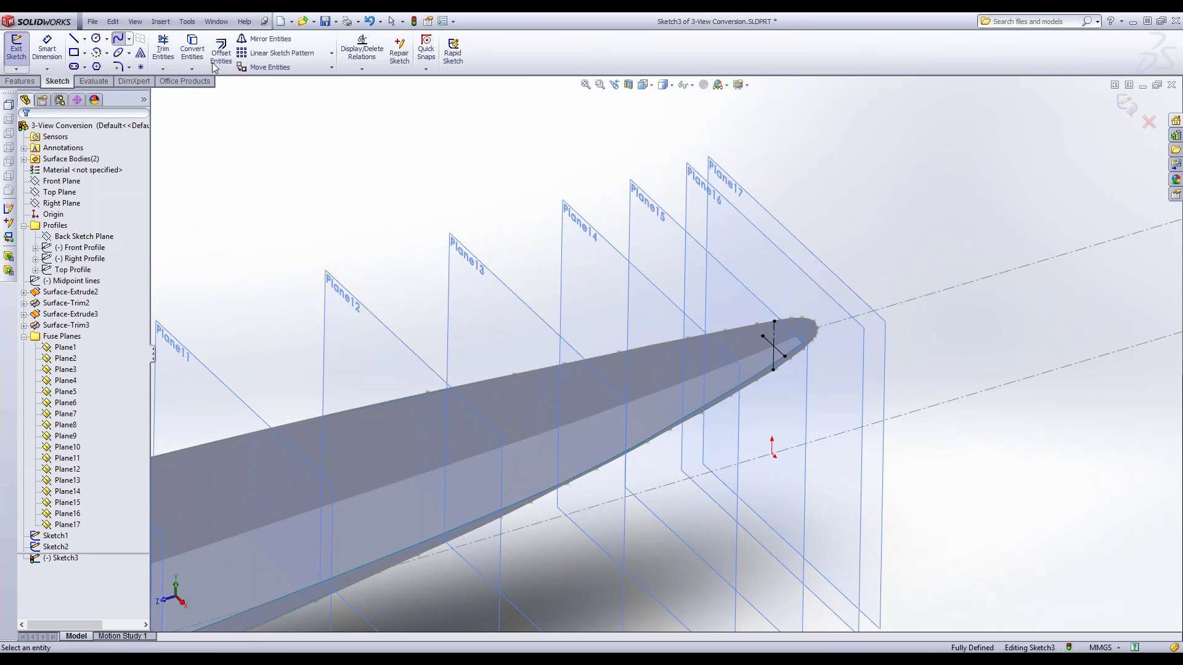
pyautogui.click(774, 321)
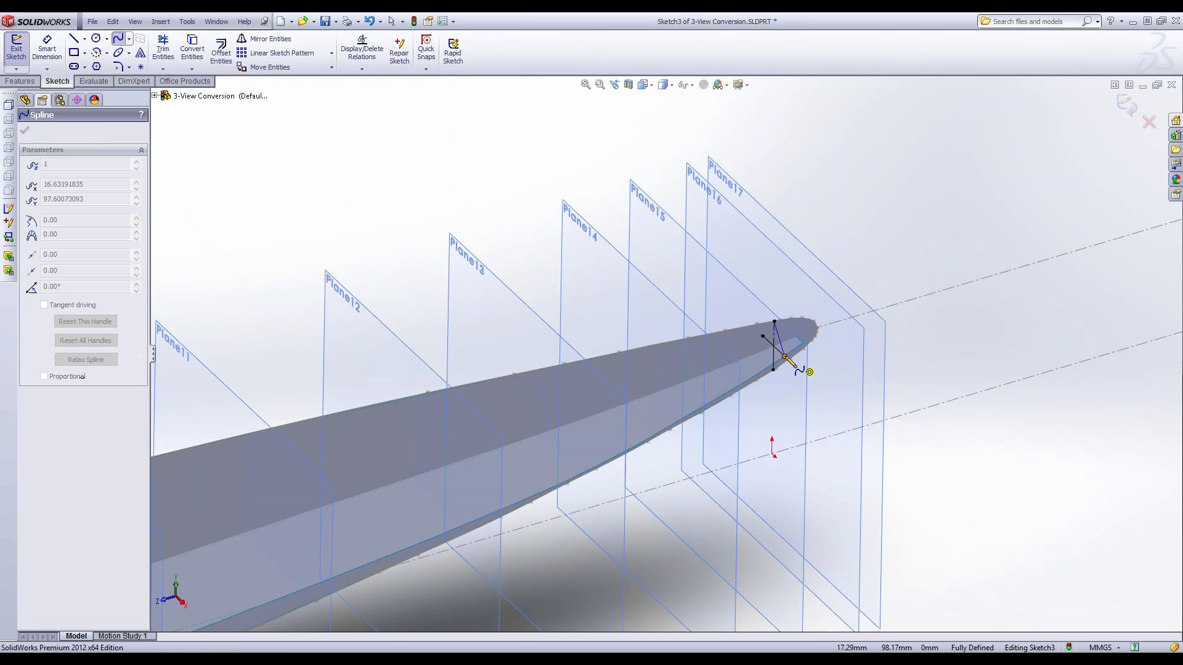
pyautogui.click(773, 370)
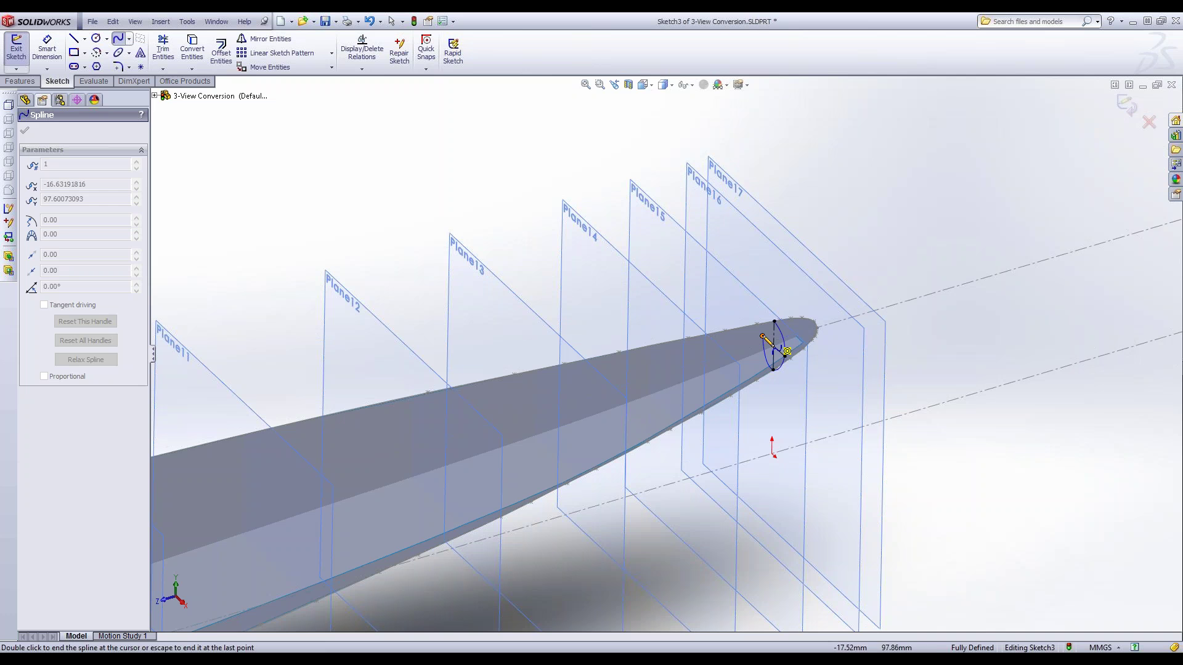
pyautogui.click(775, 319)
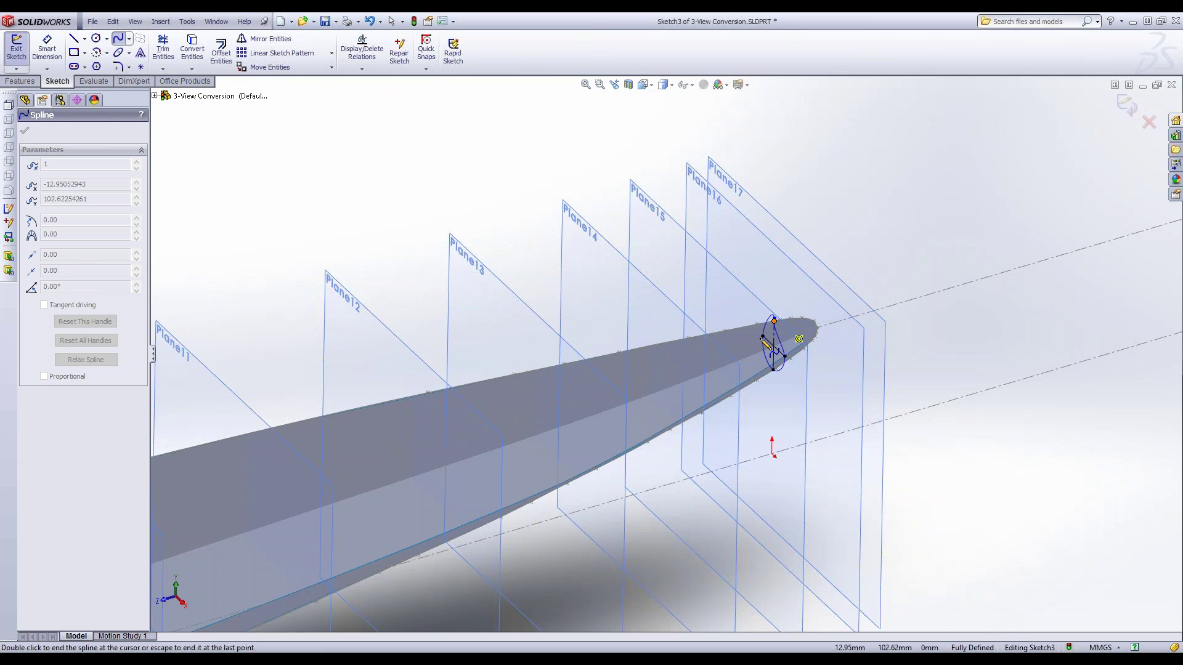
pyautogui.press('Escape')
# - Close the tail spline on Plane16 by attaching its loose end to the upper endpoint of the vertical construction line
pyautogui.scroll(-10, 788, 320)
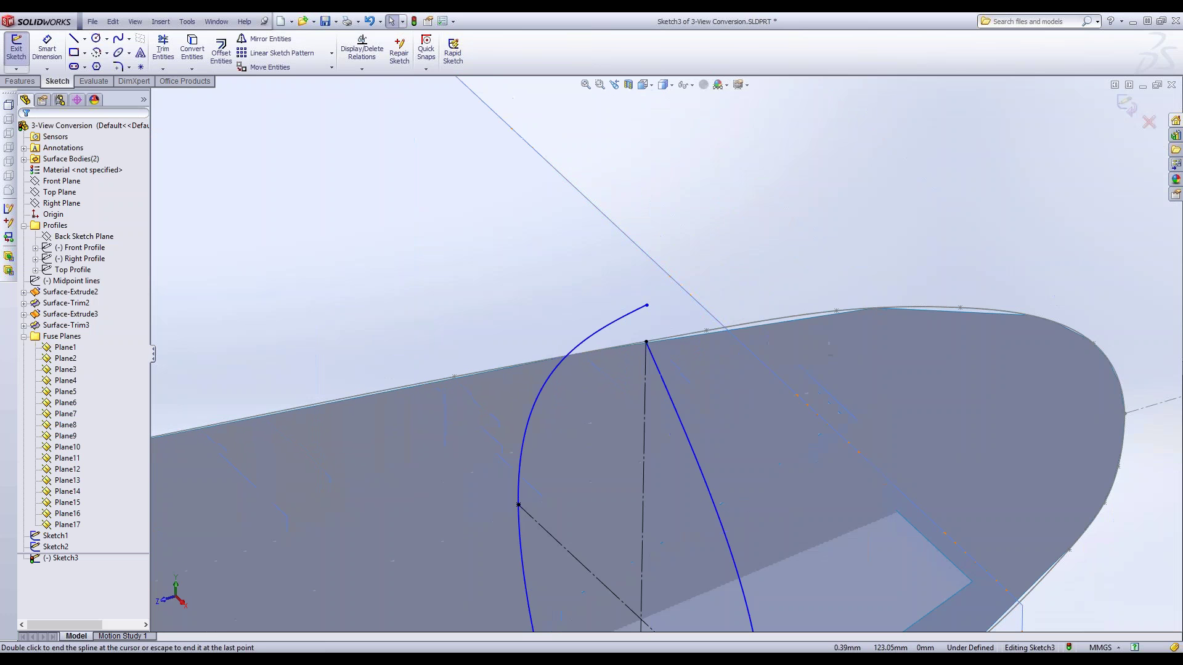
pyautogui.press('Escape')
pyautogui.moveTo(646, 305); pyautogui.dragTo(647, 342)
pyautogui.press('Escape')
pyautogui.scroll(7, 728, 267)
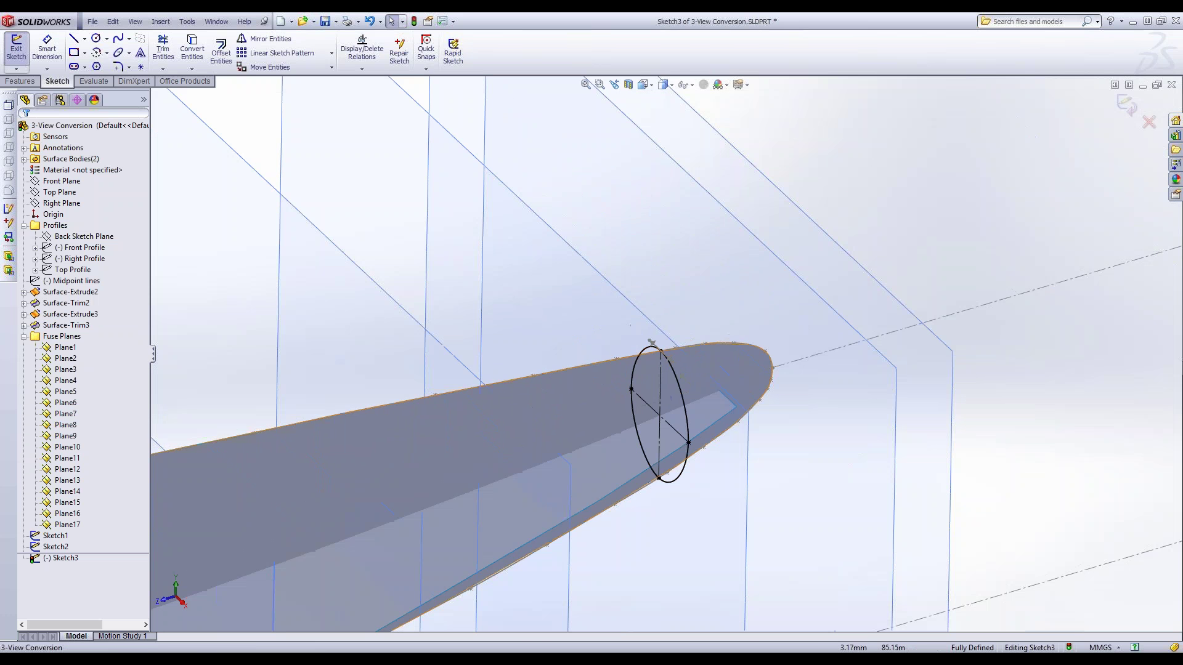
# - Switch to the open Hansa 320 - 00 part
pyautogui.scroll(-1, 689, 467)
pyautogui.middleClick(633, 449)
pyautogui.moveTo(633, 449); pyautogui.dragTo(724, 379, button='middle')
pyautogui.scroll(10, 724, 378)
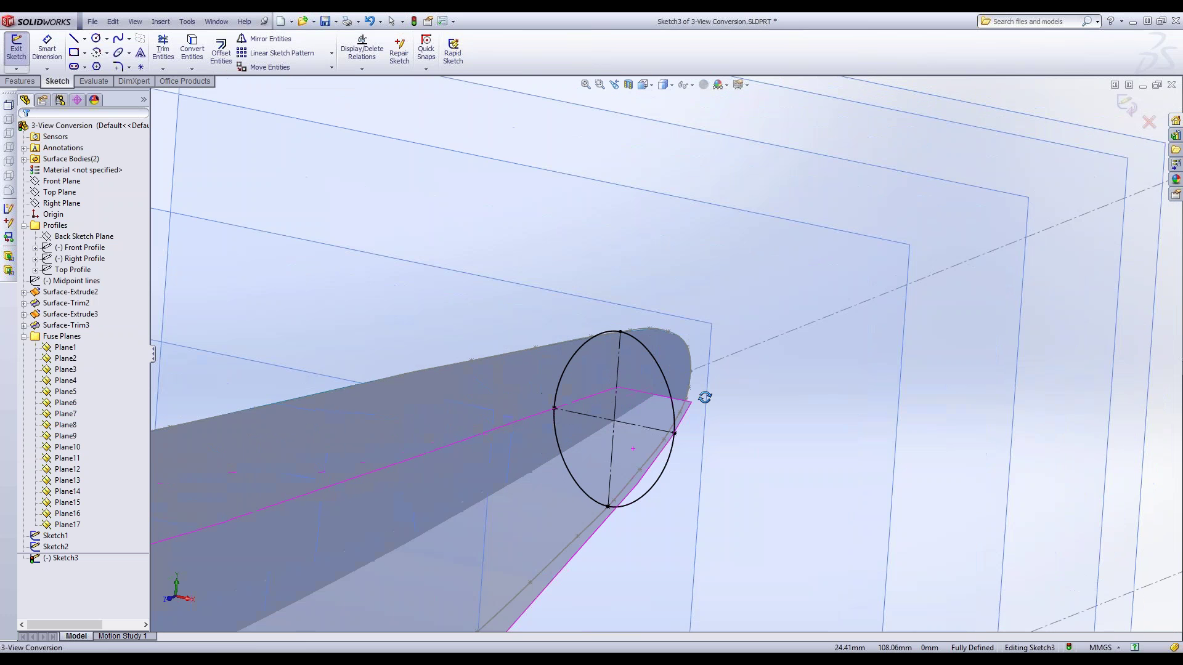
pyautogui.scroll(-10, 493, 458)
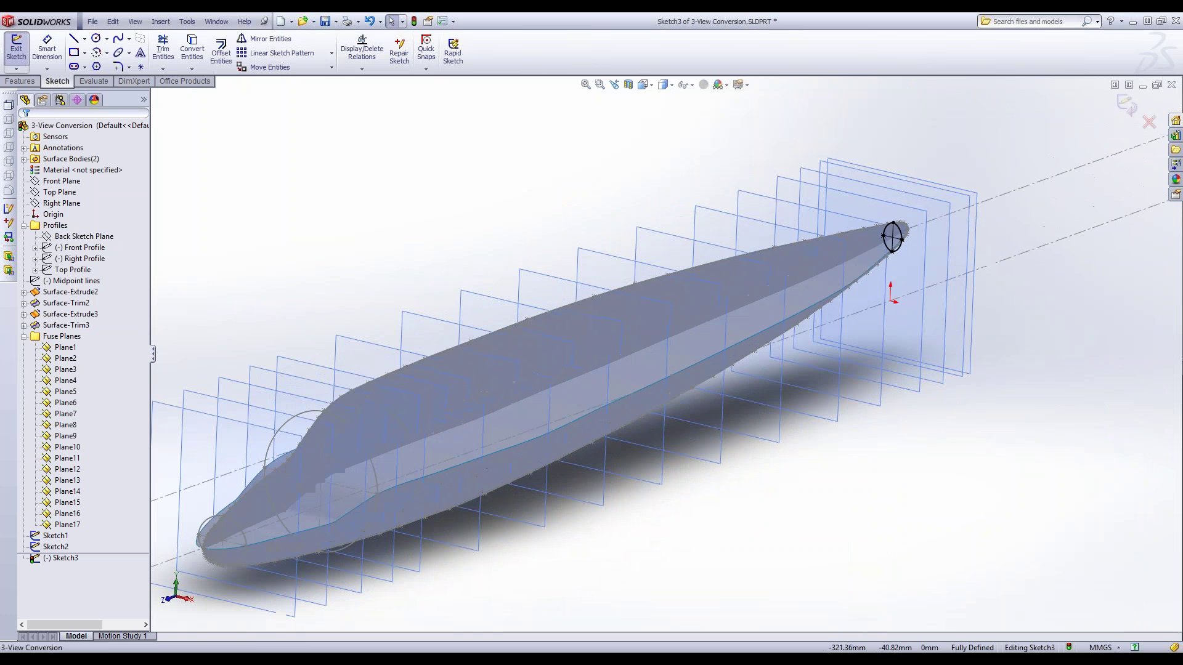
pyautogui.press('f')
pyautogui.click(217, 21)
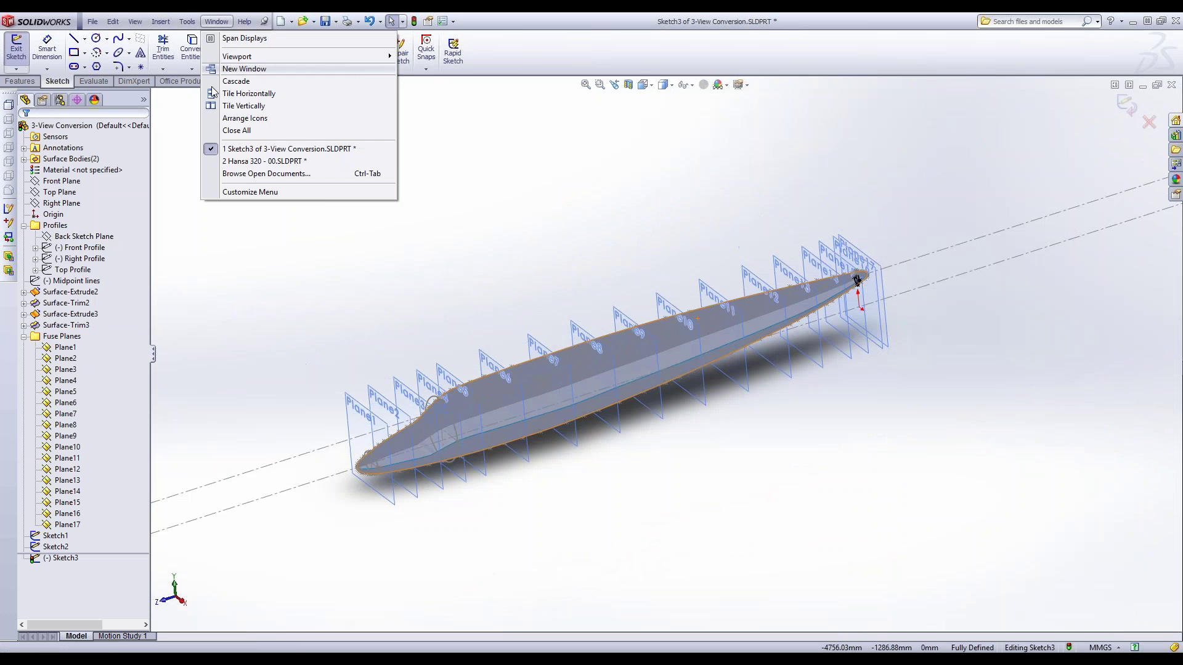
pyautogui.click(246, 162)
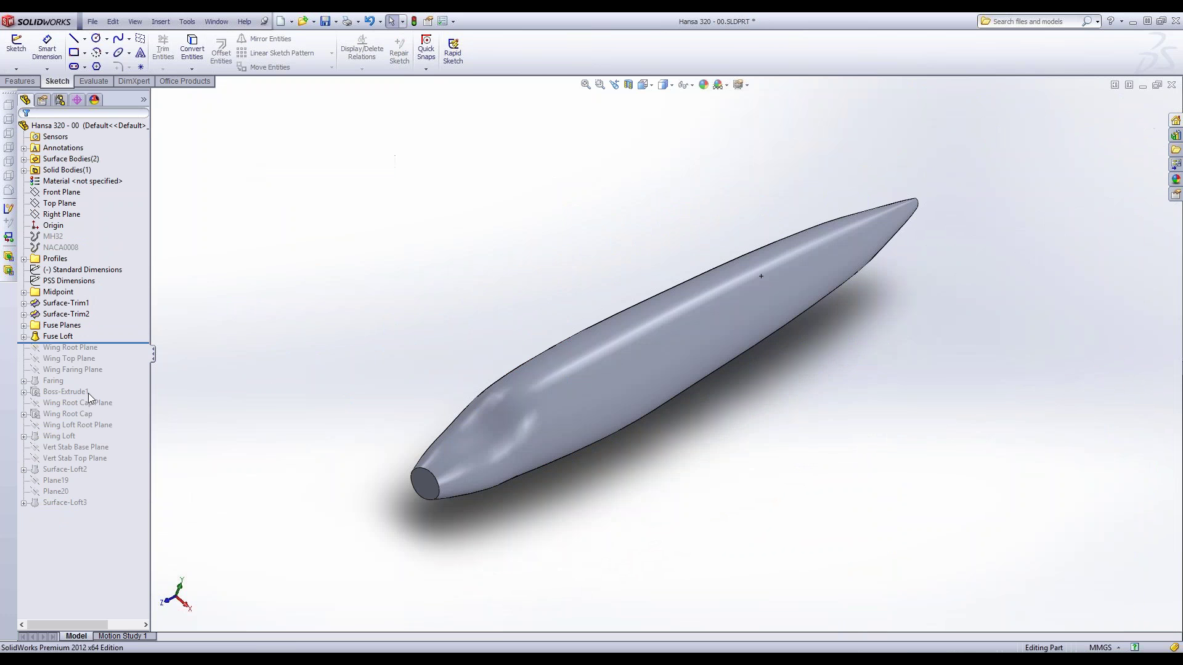
# - Expand the Fuse Loft feature and show all of its profile sketches, Sketch4 through Sketch23
pyautogui.click(53, 359)
pyautogui.click(24, 336)
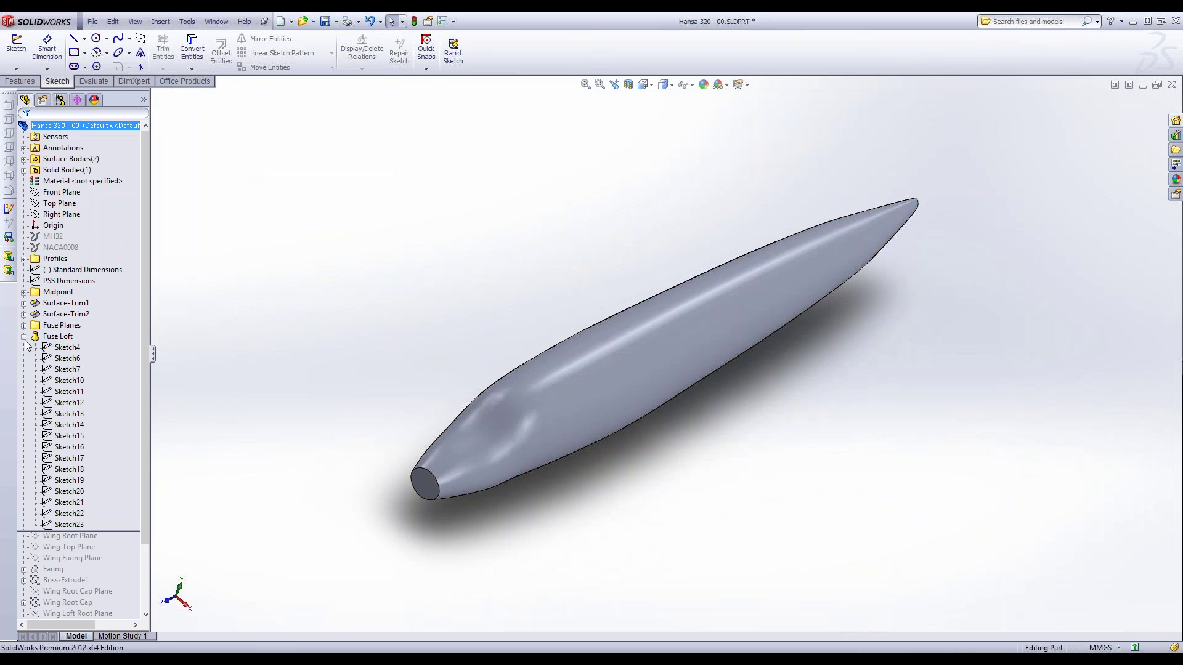
pyautogui.keyDown('shift'); pyautogui.click(69, 524); pyautogui.keyUp('shift')
pyautogui.rightClick(67, 415)
pyautogui.click(64, 399)
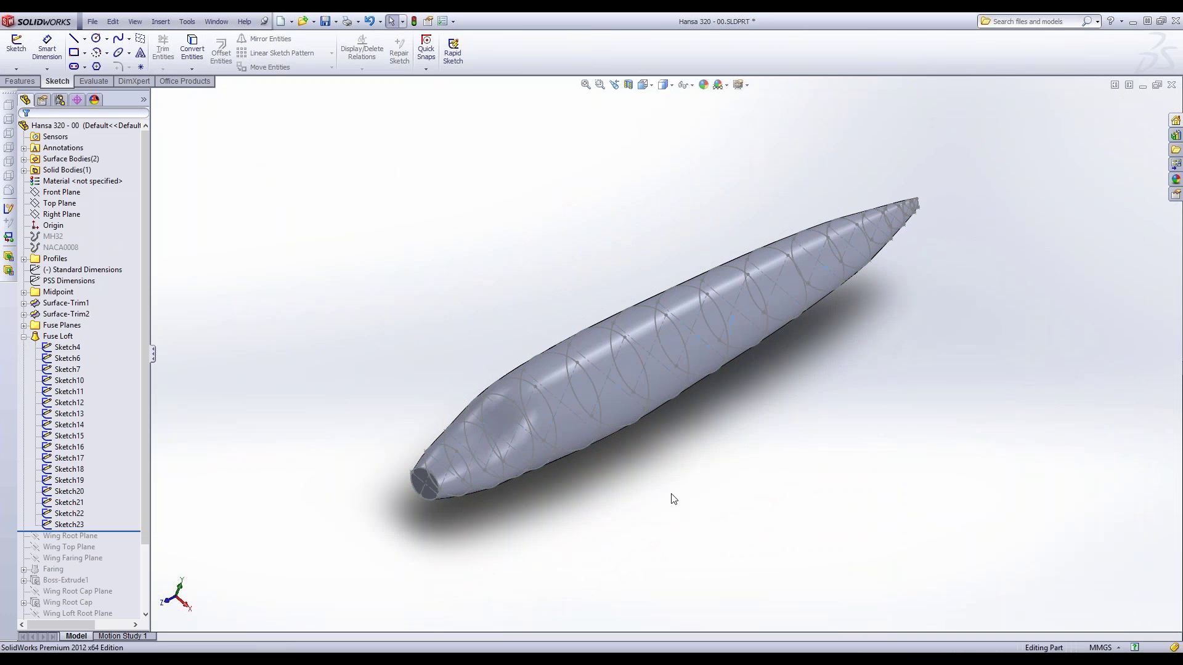
# - Examine the finished fuselage loft and its cross-section sketches from nose to tail from several angles
pyautogui.scroll(-3, 660, 423)
pyautogui.moveTo(659, 422)
pyautogui.mouseDown(button='middle')
pyautogui.moveTo(568, 381)
pyautogui.moveTo(568, 345)
pyautogui.moveTo(647, 339)
pyautogui.moveTo(637, 352)
pyautogui.moveTo(612, 347)
pyautogui.mouseUp(button='middle')
pyautogui.scroll(3, 684, 340)
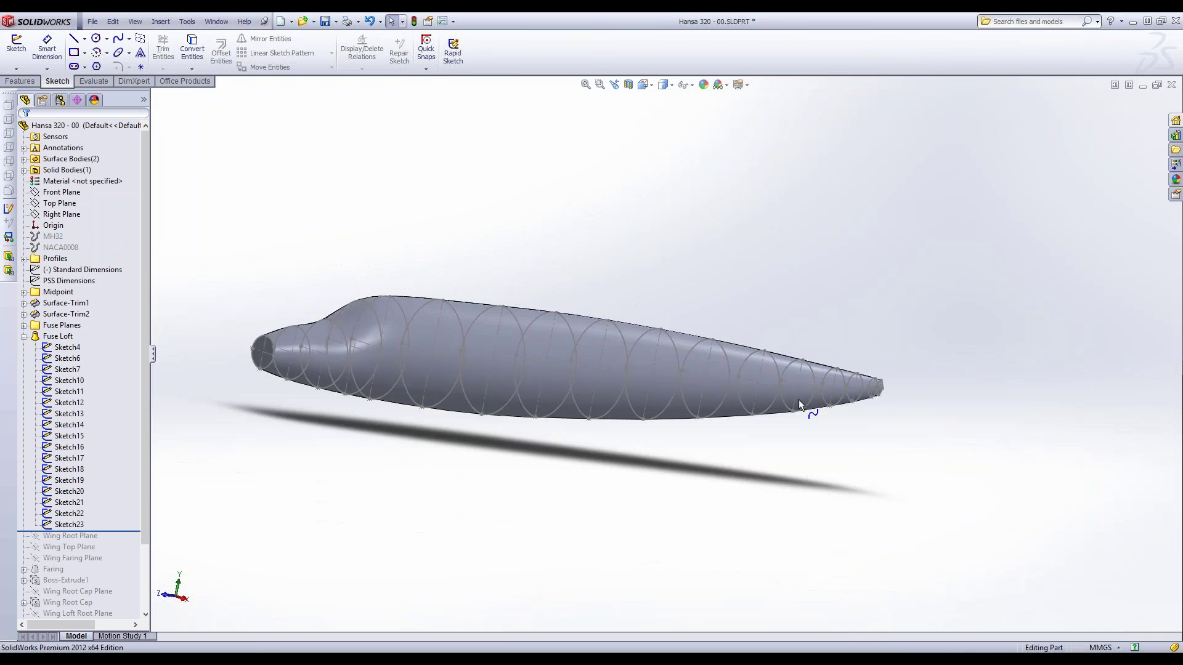
pyautogui.scroll(-4, 803, 408)
pyautogui.moveTo(953, 358); pyautogui.dragTo(961, 367, button='middle')
pyautogui.scroll(-3, 616, 345)
pyautogui.moveTo(616, 345); pyautogui.dragTo(392, 457, button='middle')
pyautogui.scroll(5, 425, 388)
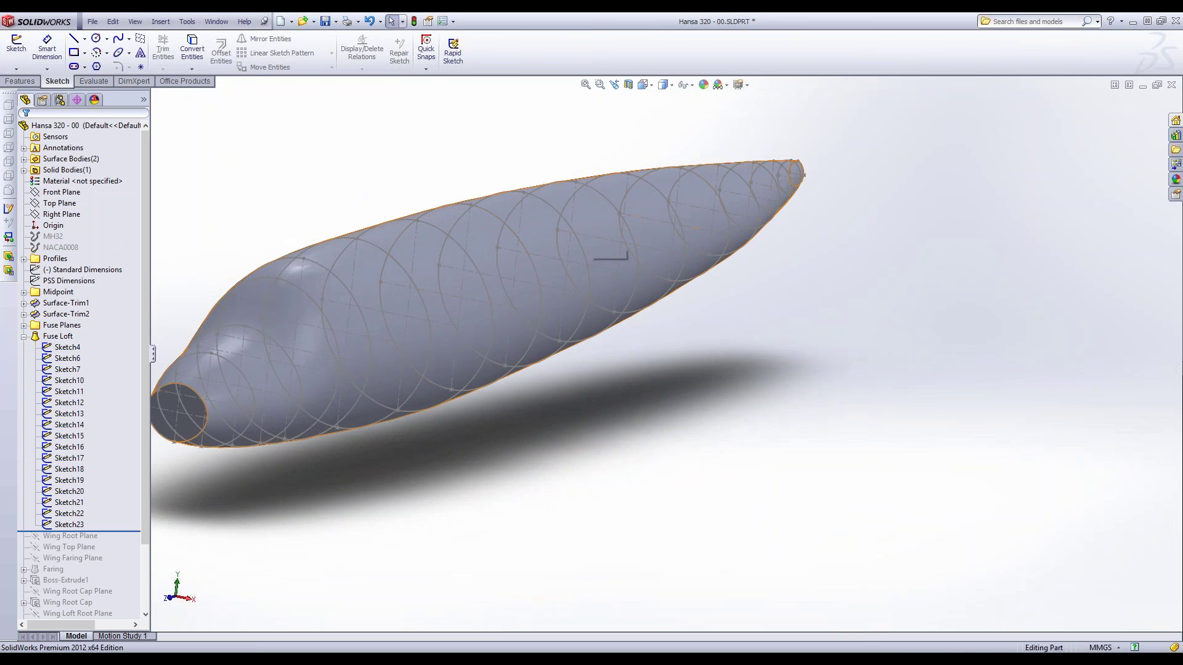
pyautogui.moveTo(589, 229); pyautogui.dragTo(579, 265, button='middle')
pyautogui.scroll(4, 741, 271)
pyautogui.scroll(-3, 741, 276)
pyautogui.moveTo(715, 319); pyautogui.dragTo(647, 323, button='middle')
pyautogui.scroll(2, 666, 360)
pyautogui.moveTo(470, 368); pyautogui.dragTo(544, 372, button='middle')
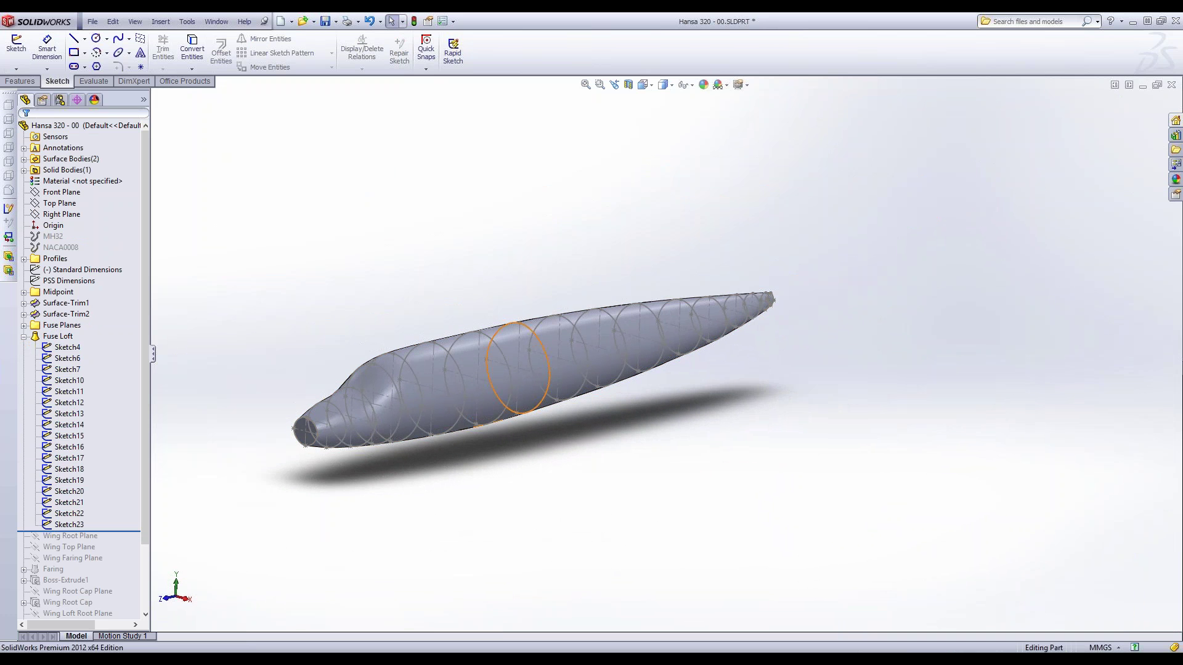
pyautogui.moveTo(524, 420); pyautogui.dragTo(896, 425, button='middle')
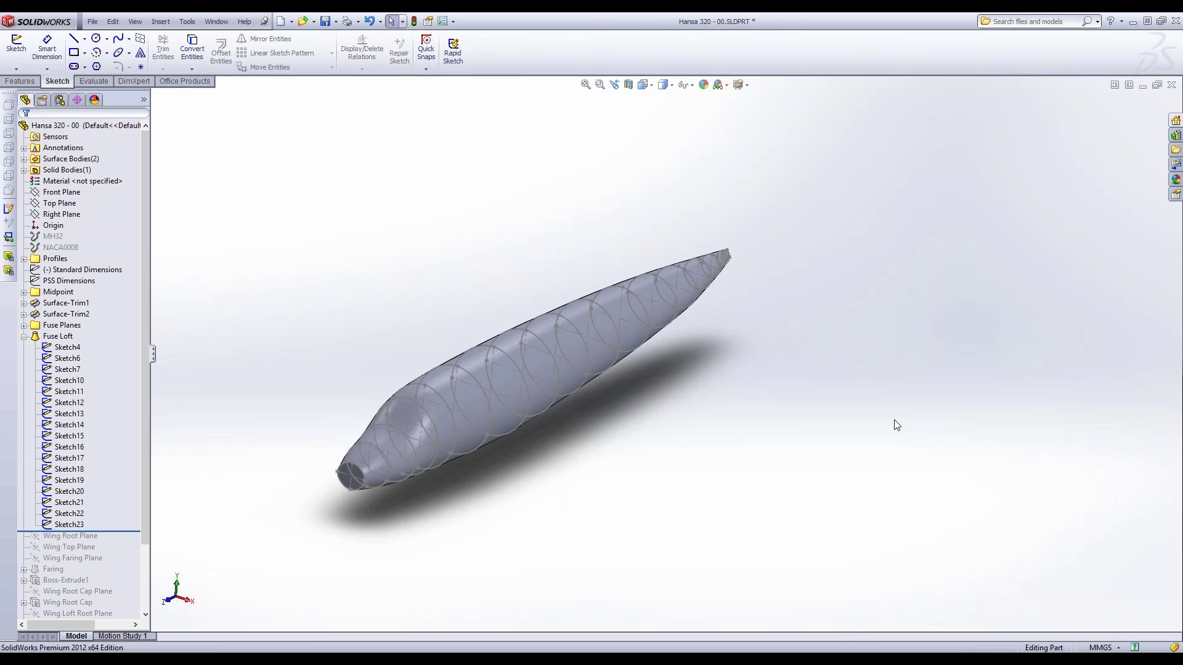